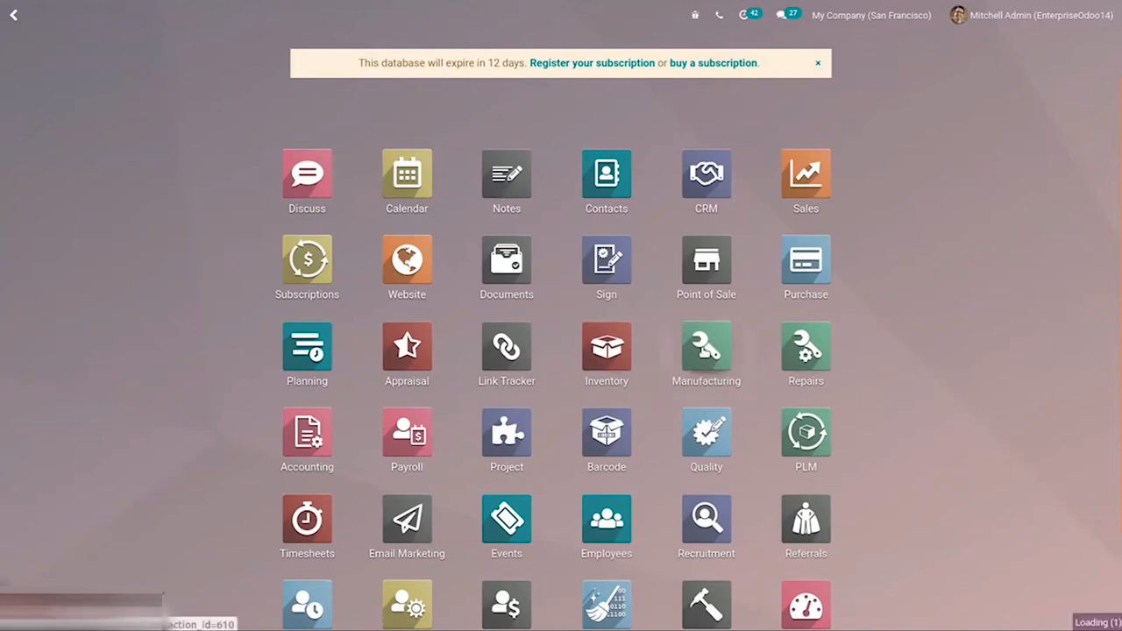
Open the Manufacturing app's configuration settings and review the operations options.
left_click(703, 350)
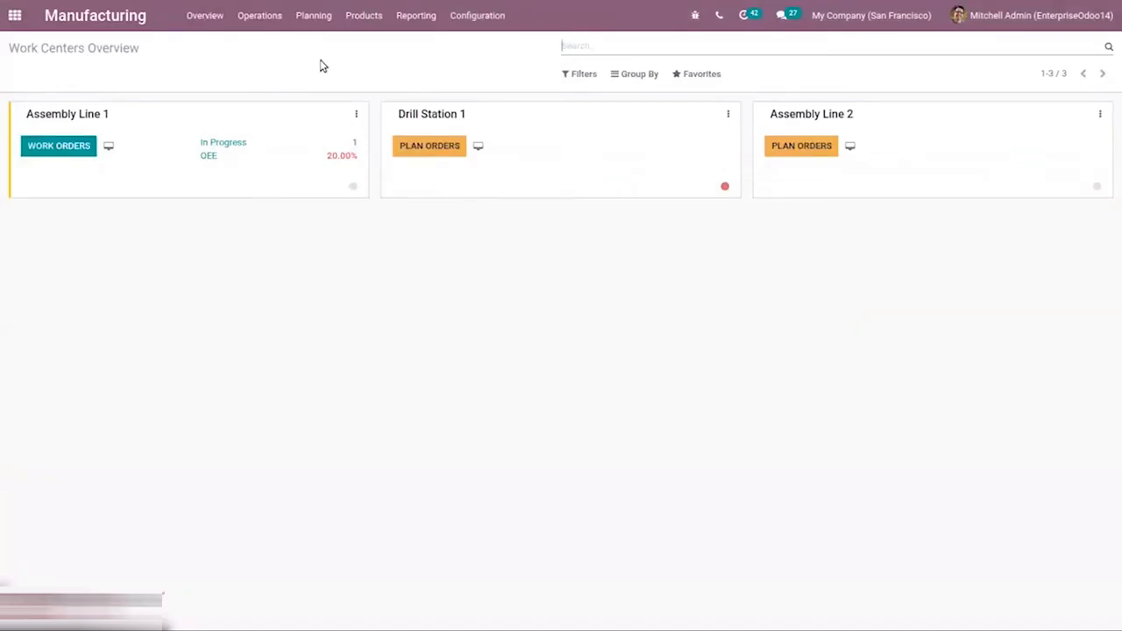
left_click(379, 16)
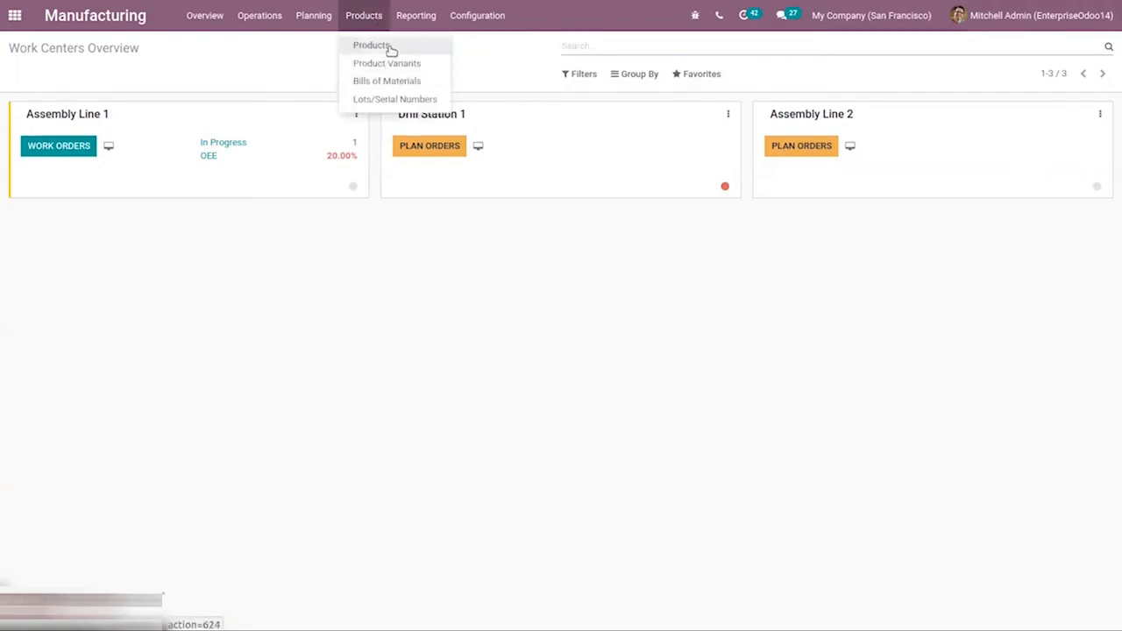
mouse_move(473, 28)
left_click(468, 48)
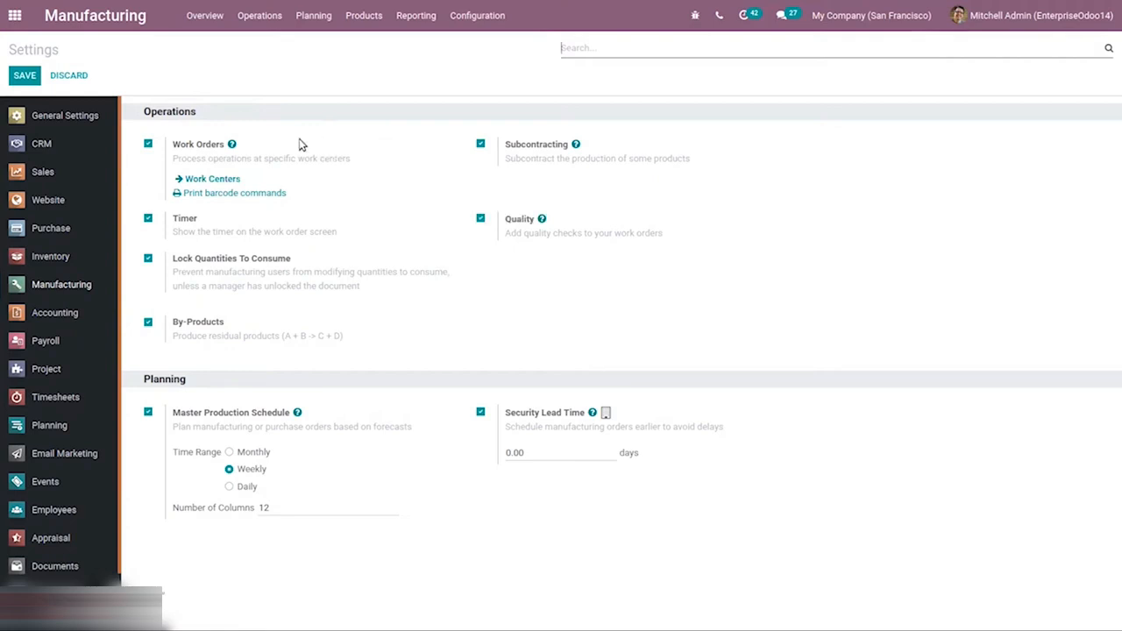
mouse_move(322, 156)
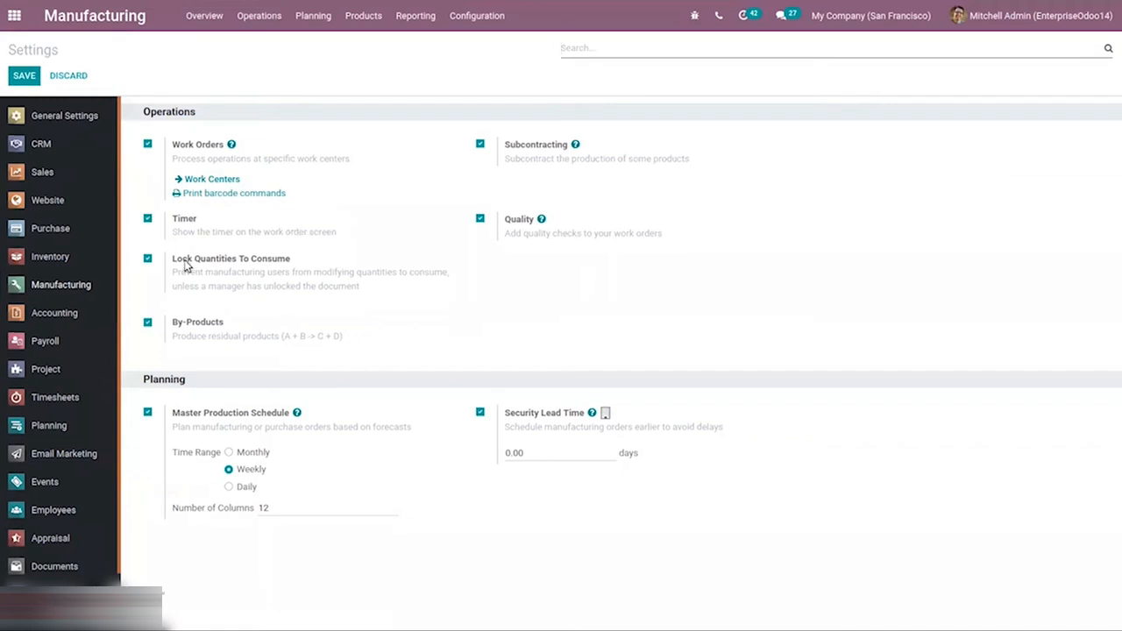
mouse_move(283, 259)
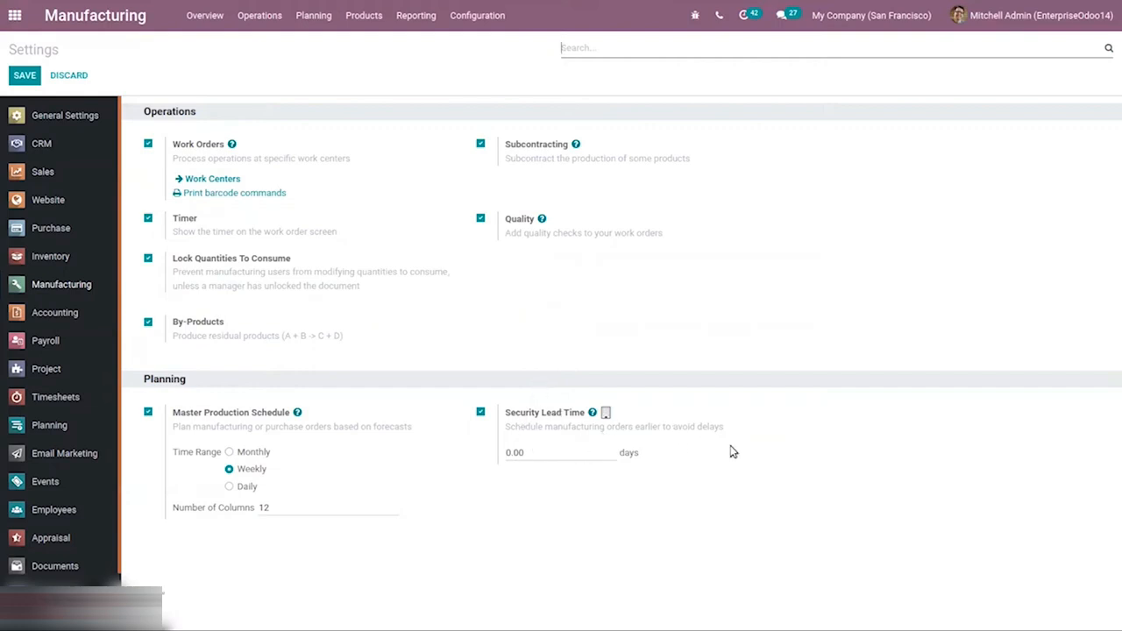
Set the manufacturing Security Lead Time to 1 day and save the settings.
left_click(511, 447)
key("BackSpace")
type("1")
left_click(26, 75)
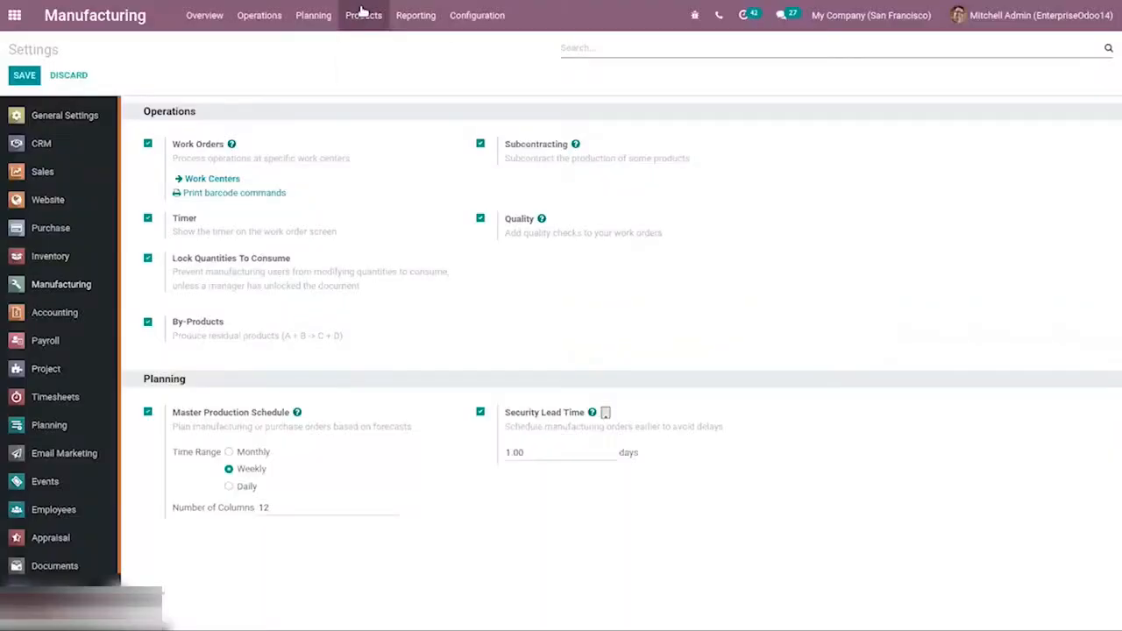
Create a storable product named Small Desk in the Manufacturing products and save it.
left_click(361, 12)
left_click(370, 45)
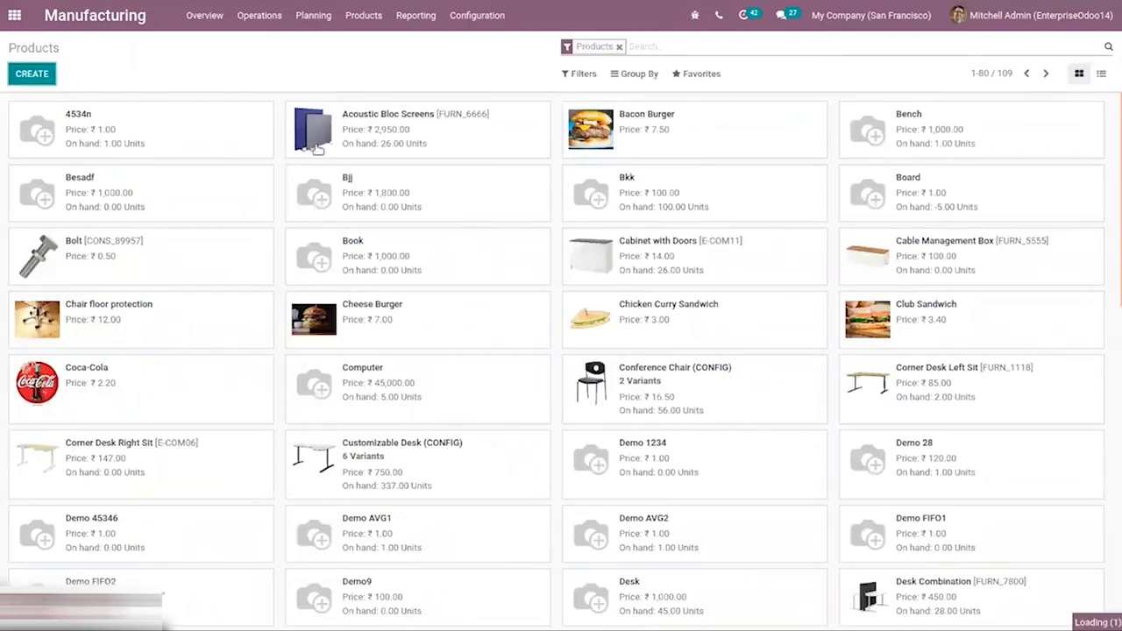
key("alt+c")
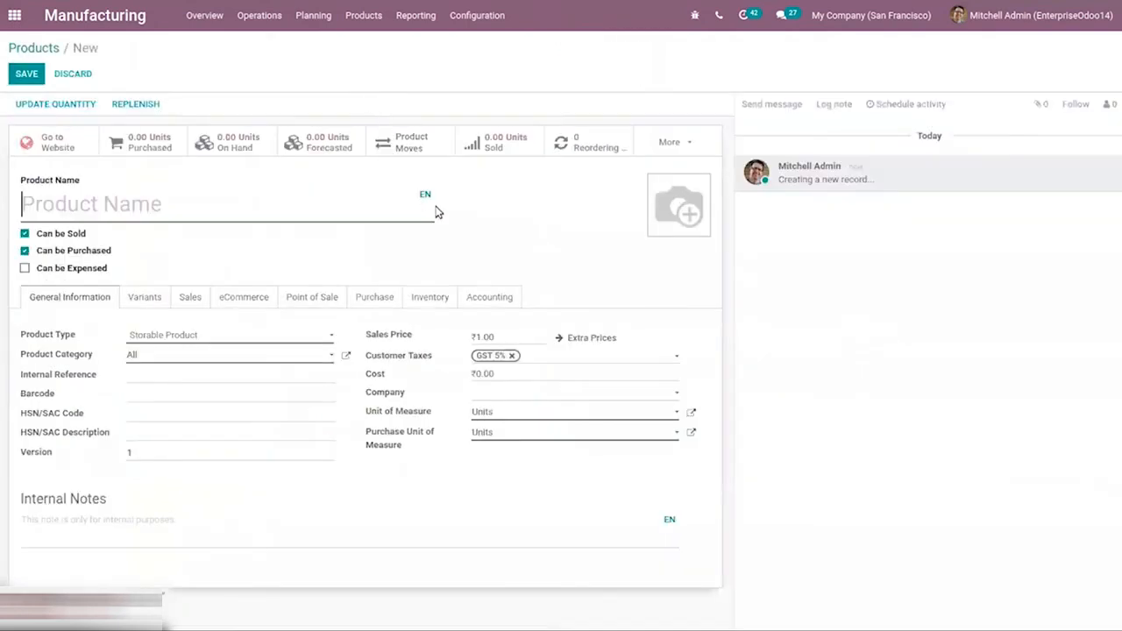
type("Small Desk")
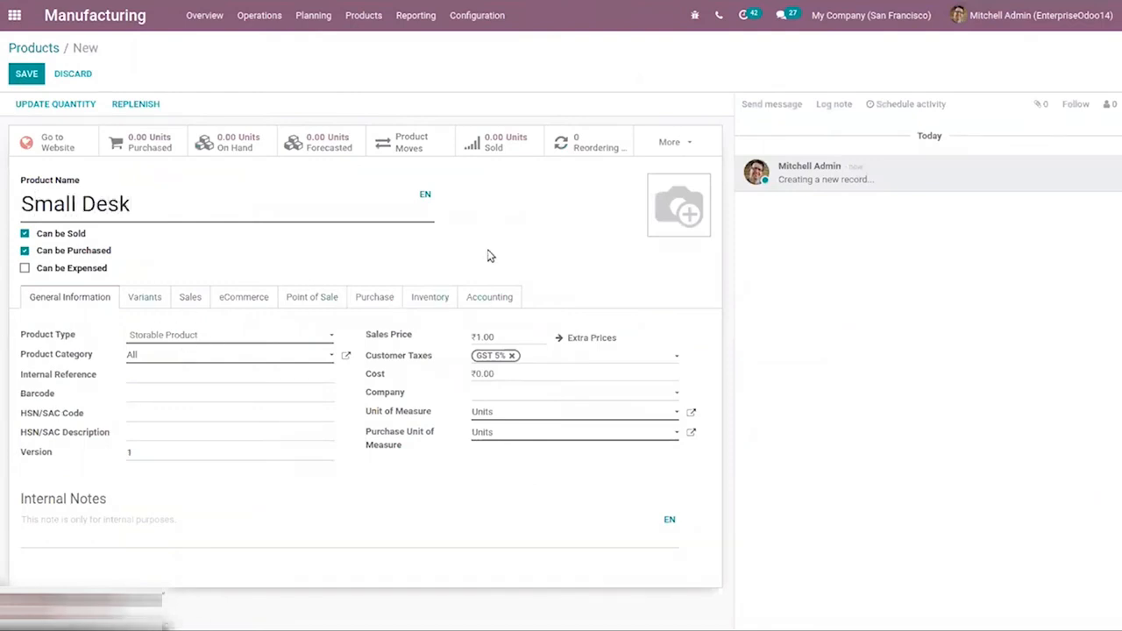
left_click(26, 75)
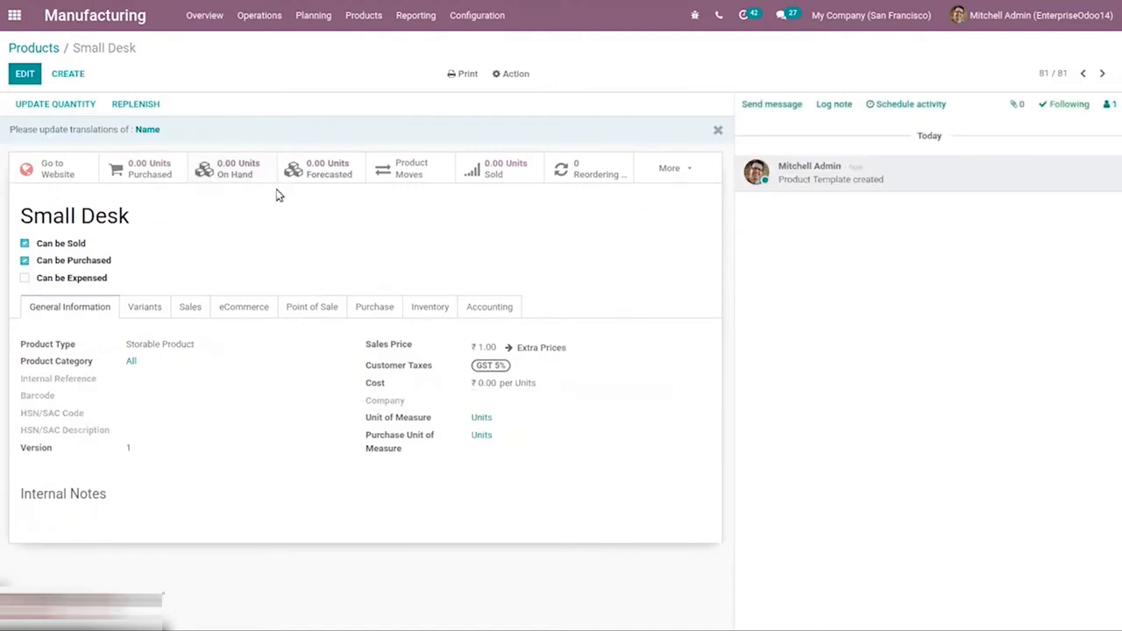
Start a new bill of materials for the Small Desk product.
left_click(682, 168)
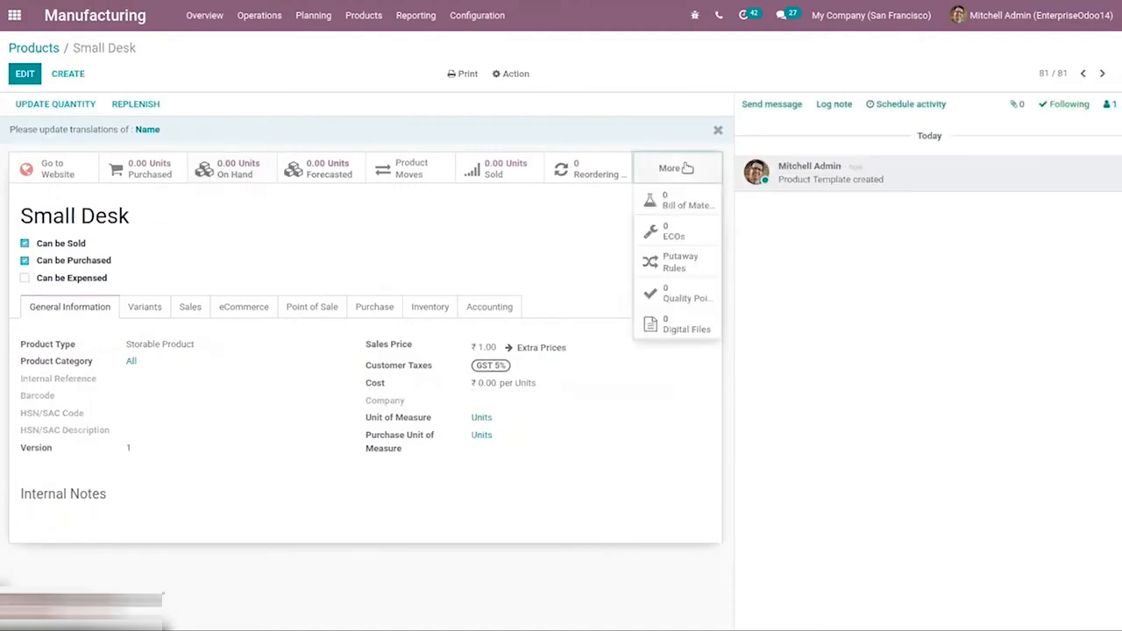
left_click(684, 208)
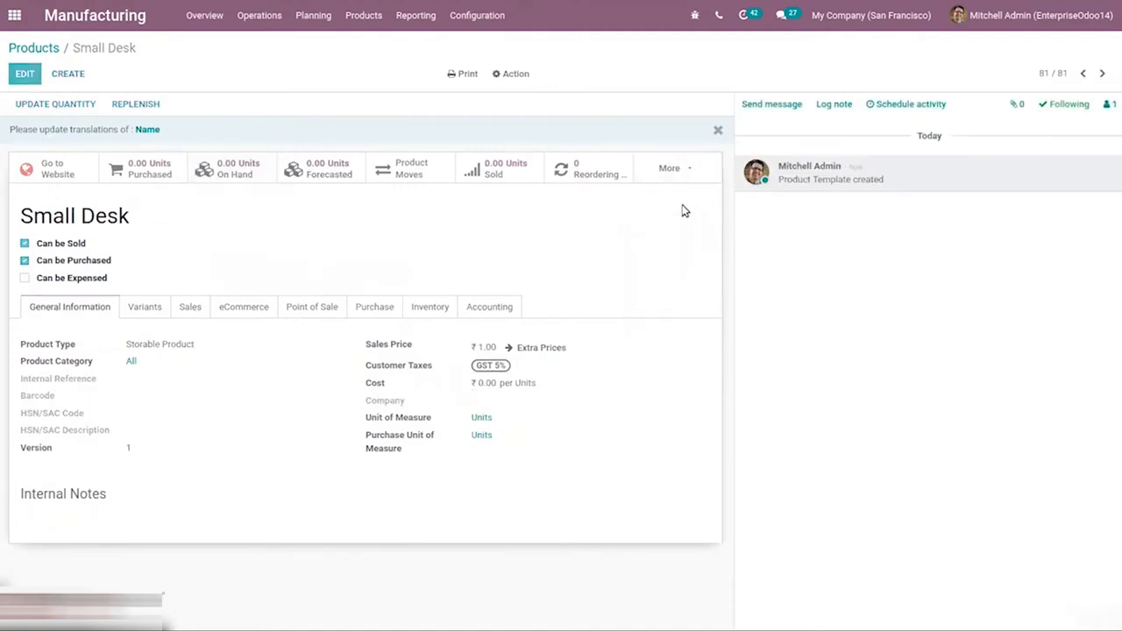
left_click(25, 78)
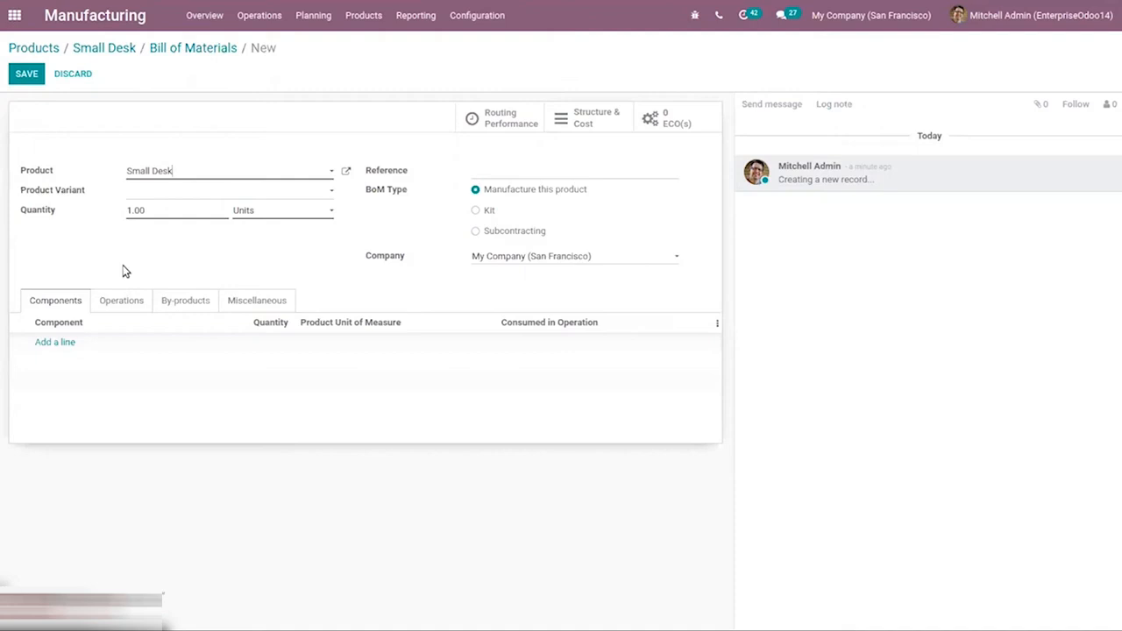
Add [FURN_7023] Wood Panel as the first component of the Small Desk bill of materials.
left_click(45, 343)
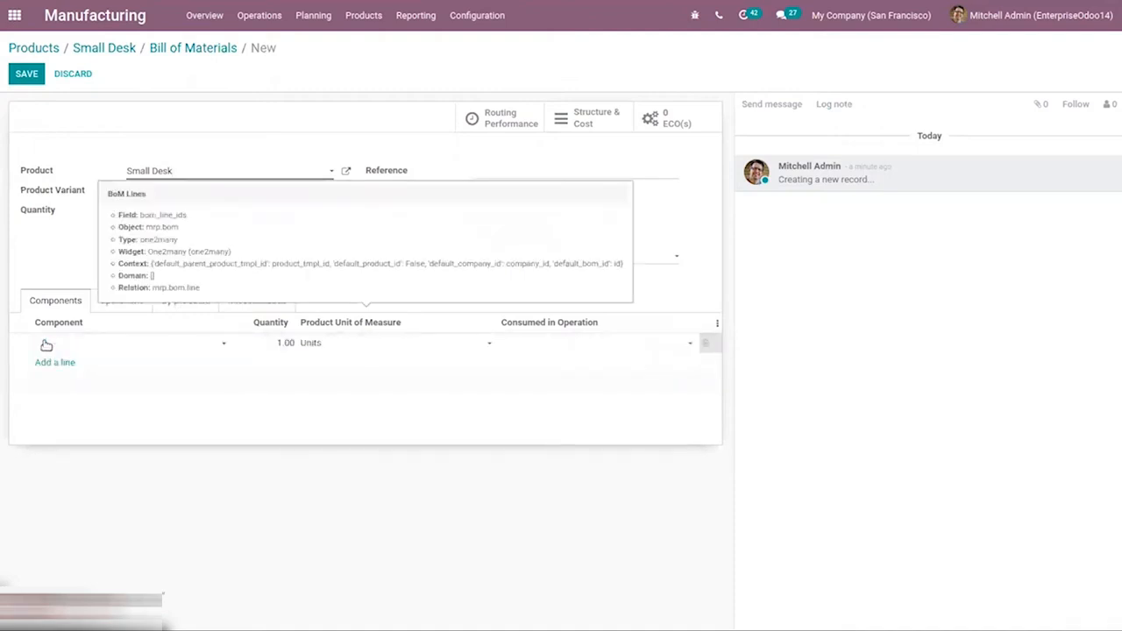
left_click(46, 344)
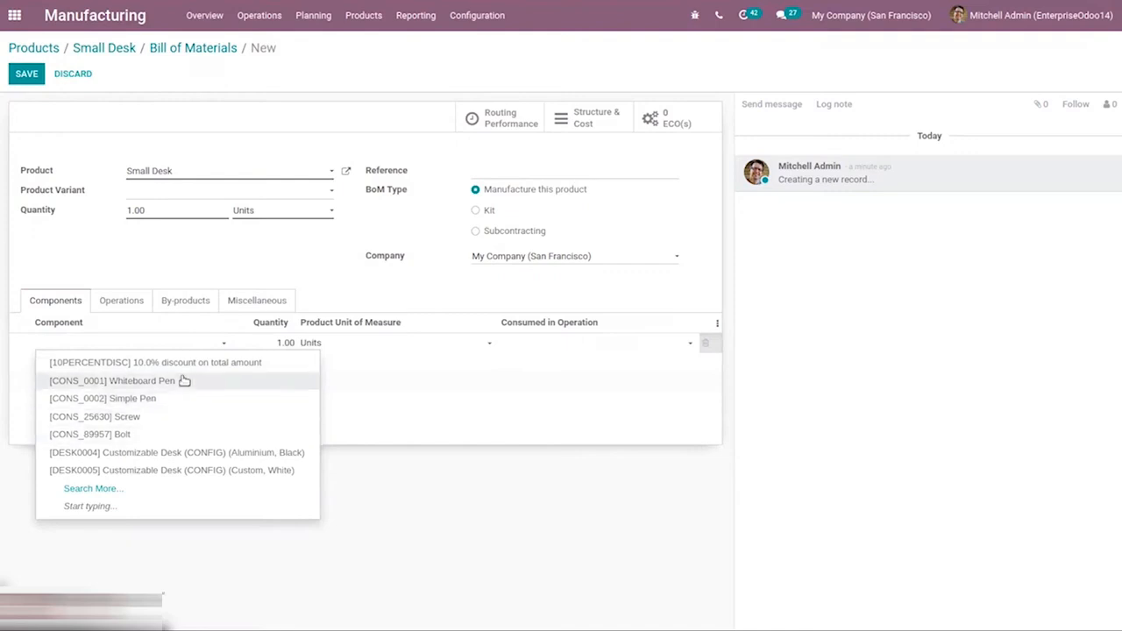
type("woo")
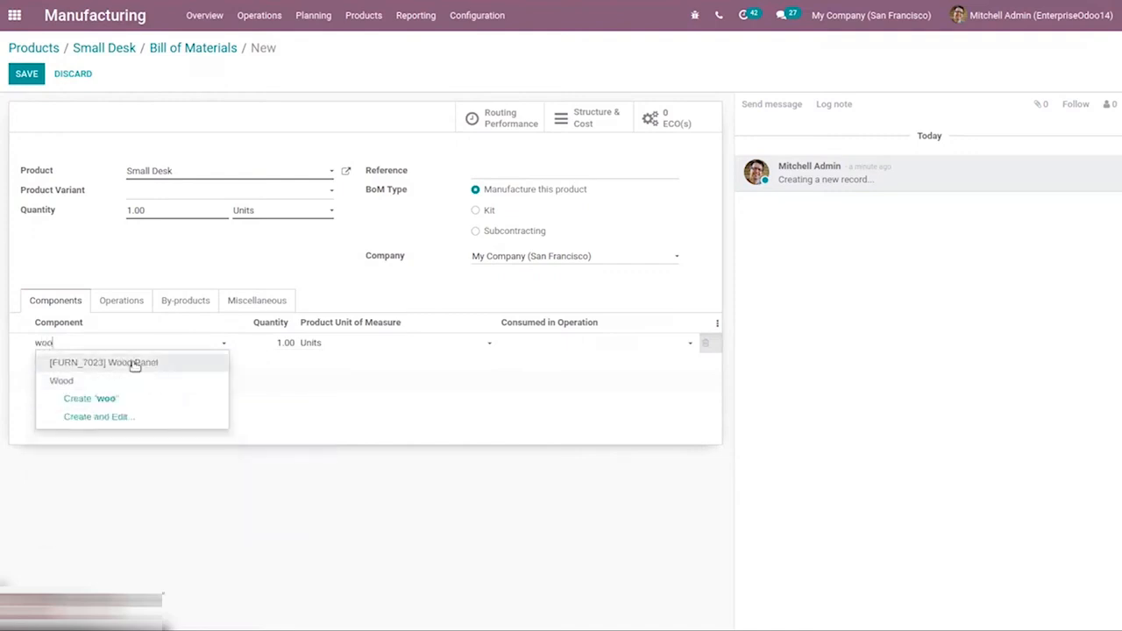
left_click(134, 363)
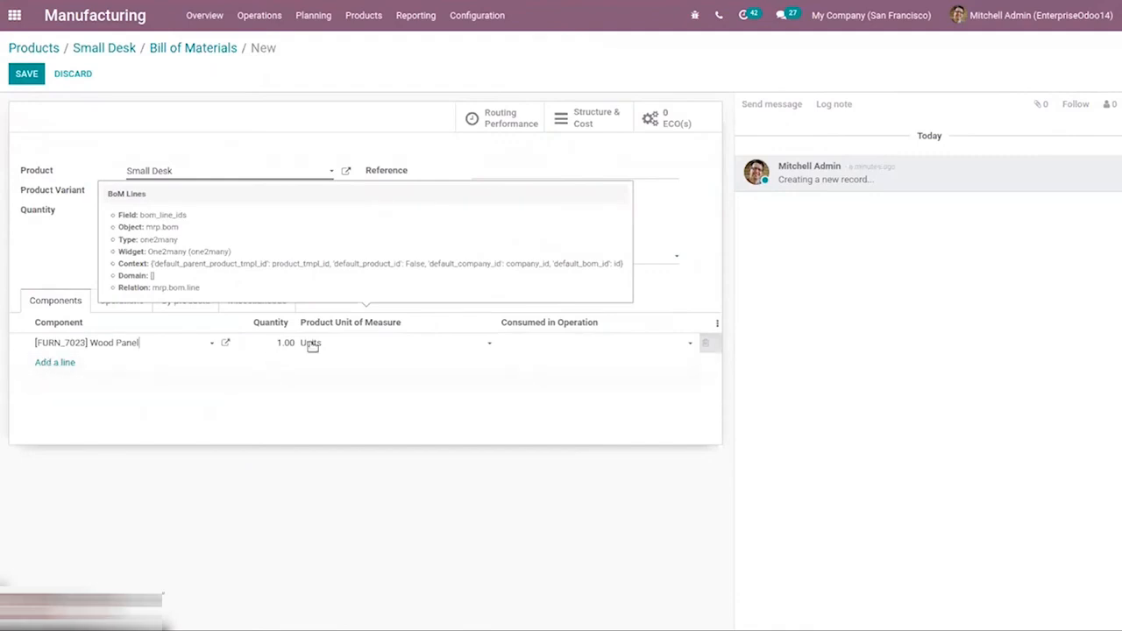
Add [CONS_25630] Screw as a second component with a quantity of 2.
left_click(56, 363)
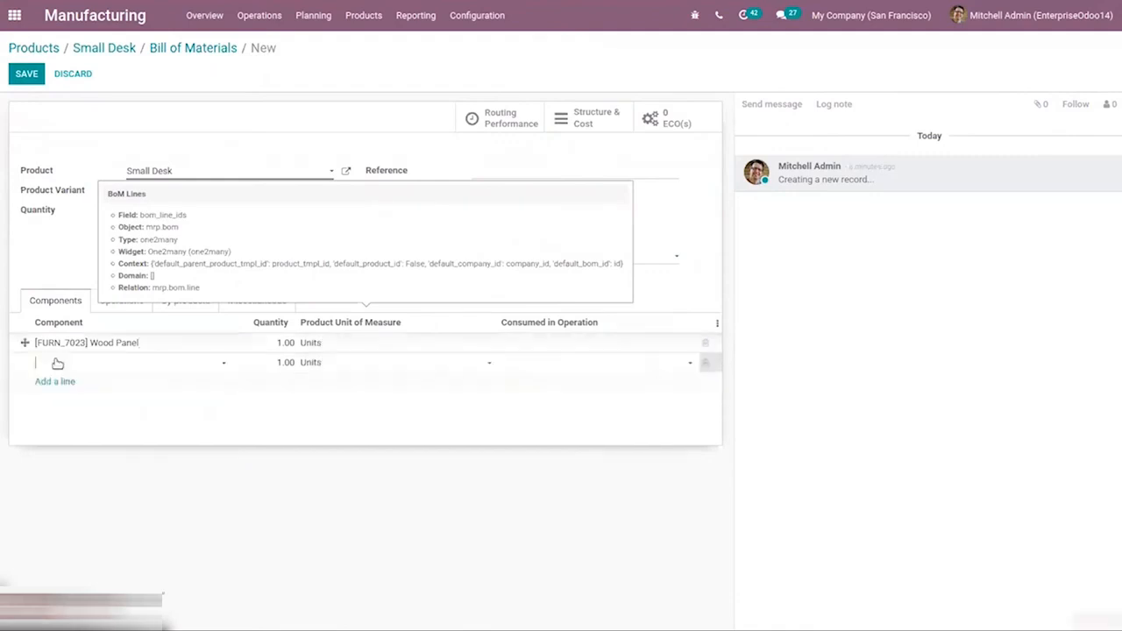
type("sc")
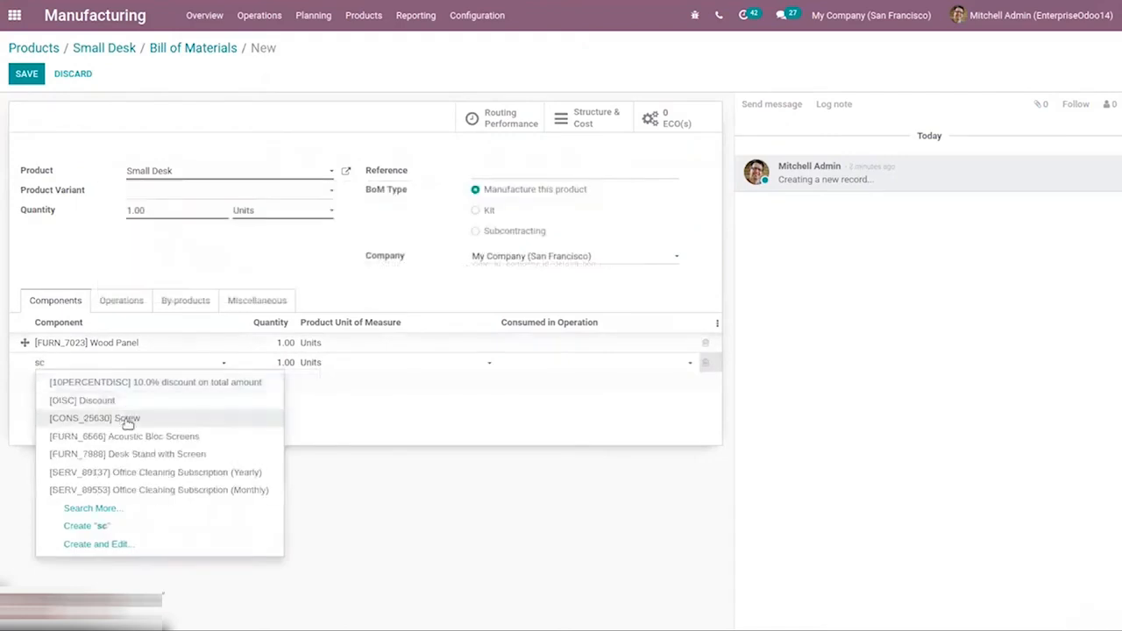
left_click(127, 421)
left_click(290, 361)
key("BackSpace")
type("2")
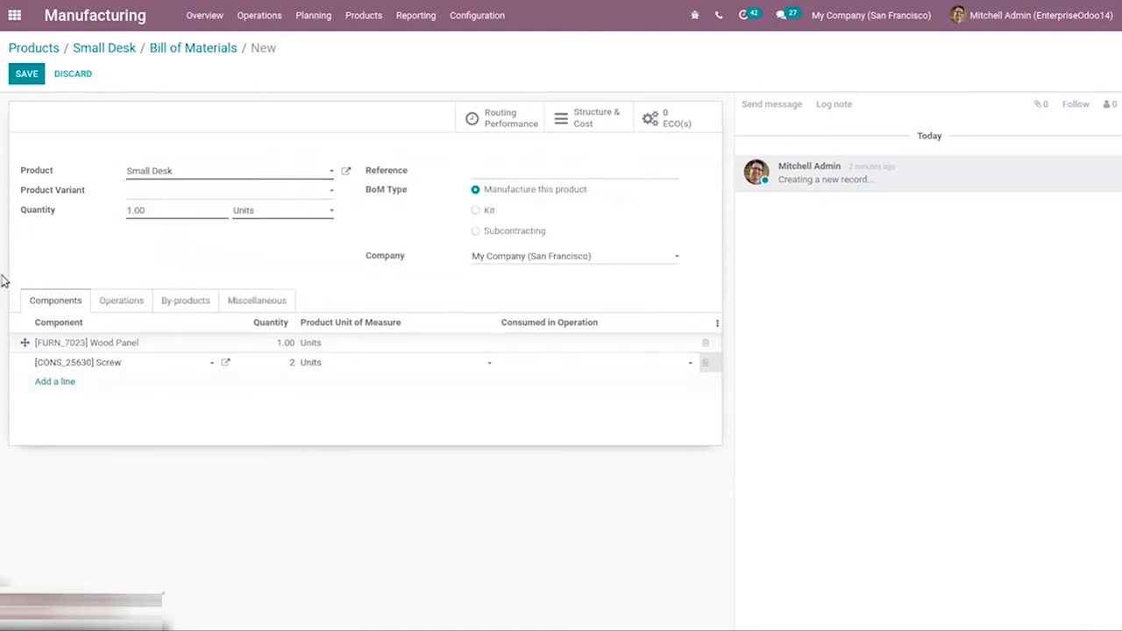
Add a Cutting operation at work center Assembly Line 1 with a manually set duration of 00:30 minutes.
left_click(128, 304)
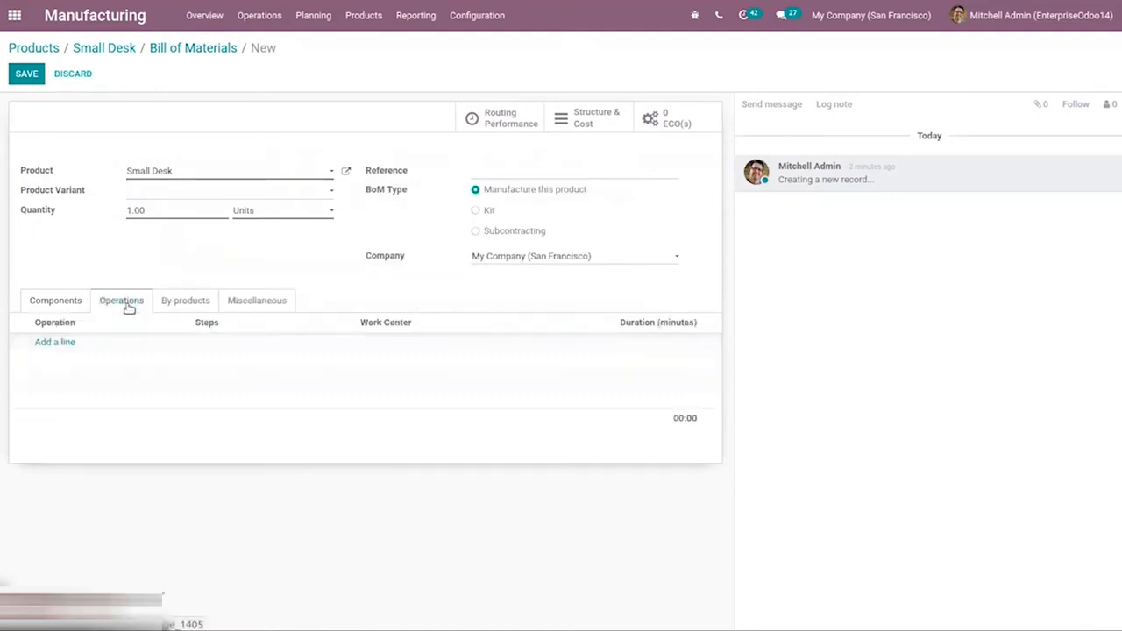
left_click(48, 343)
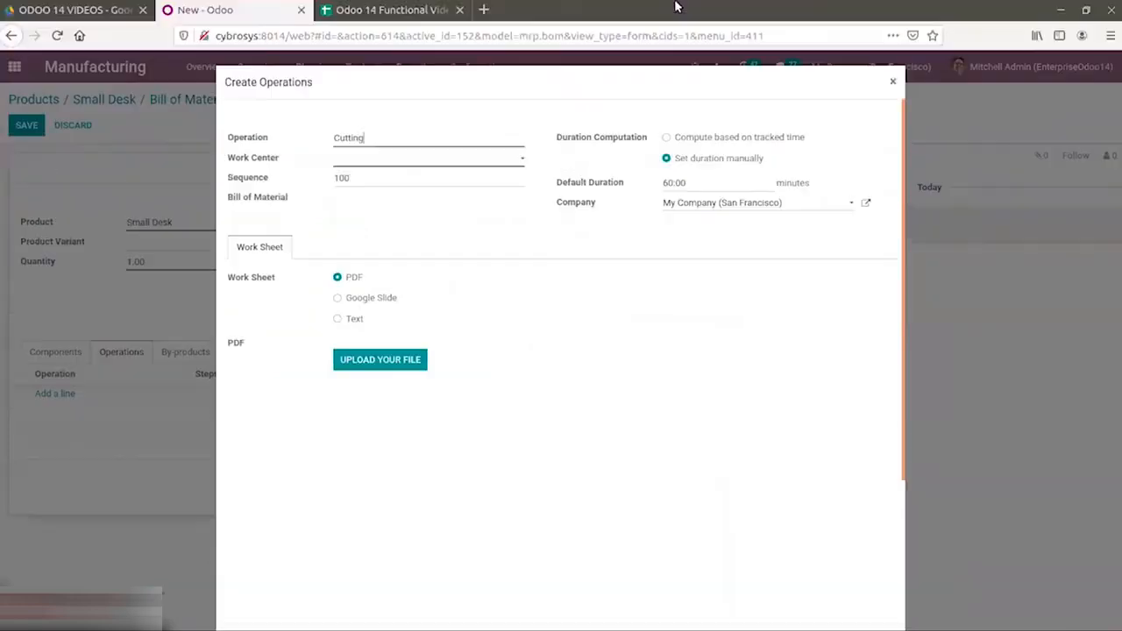
left_click(425, 112)
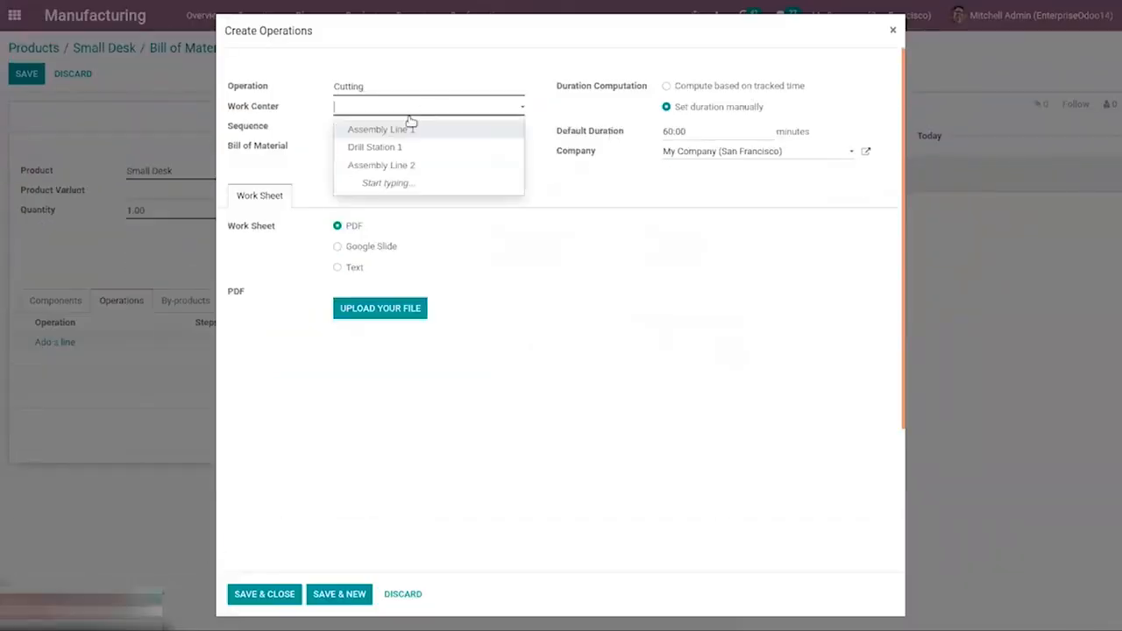
left_click(389, 129)
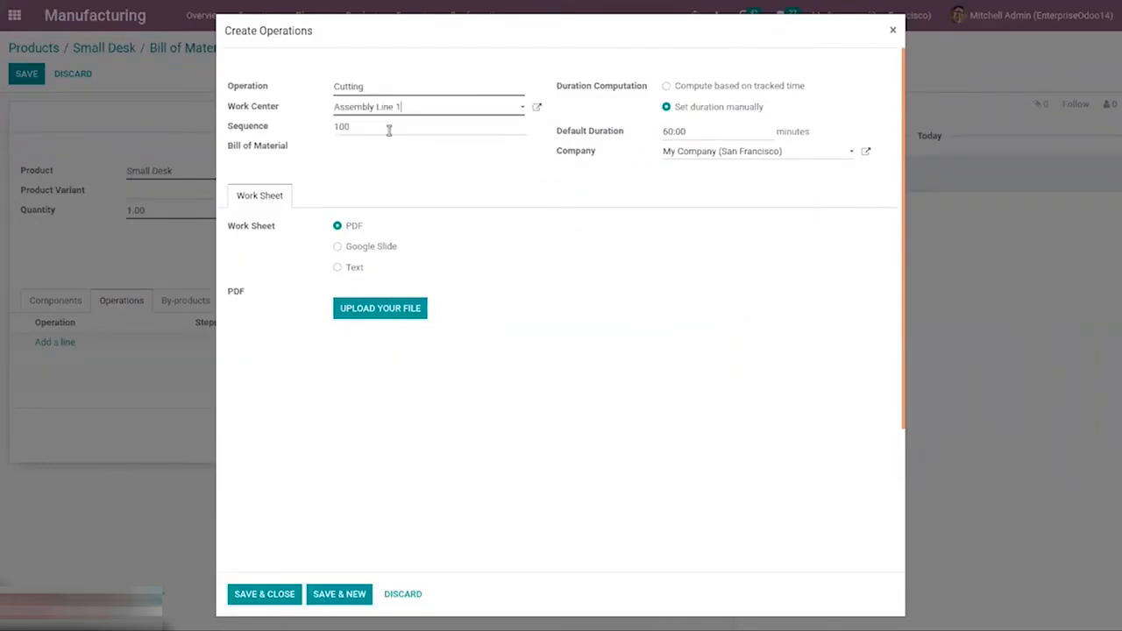
left_click(683, 93)
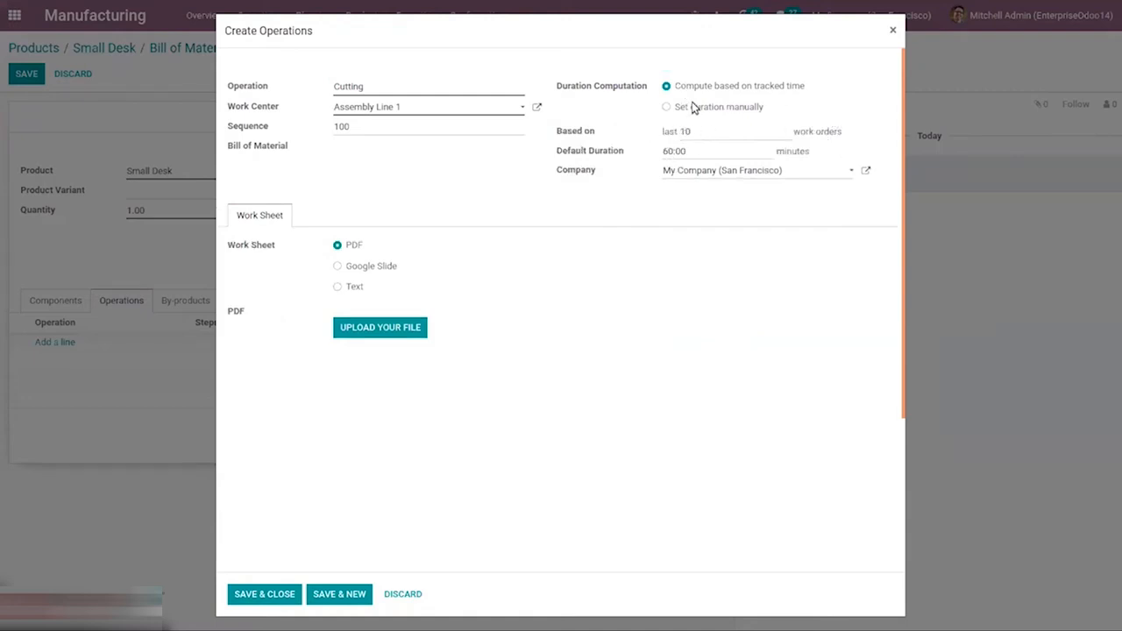
left_click(690, 108)
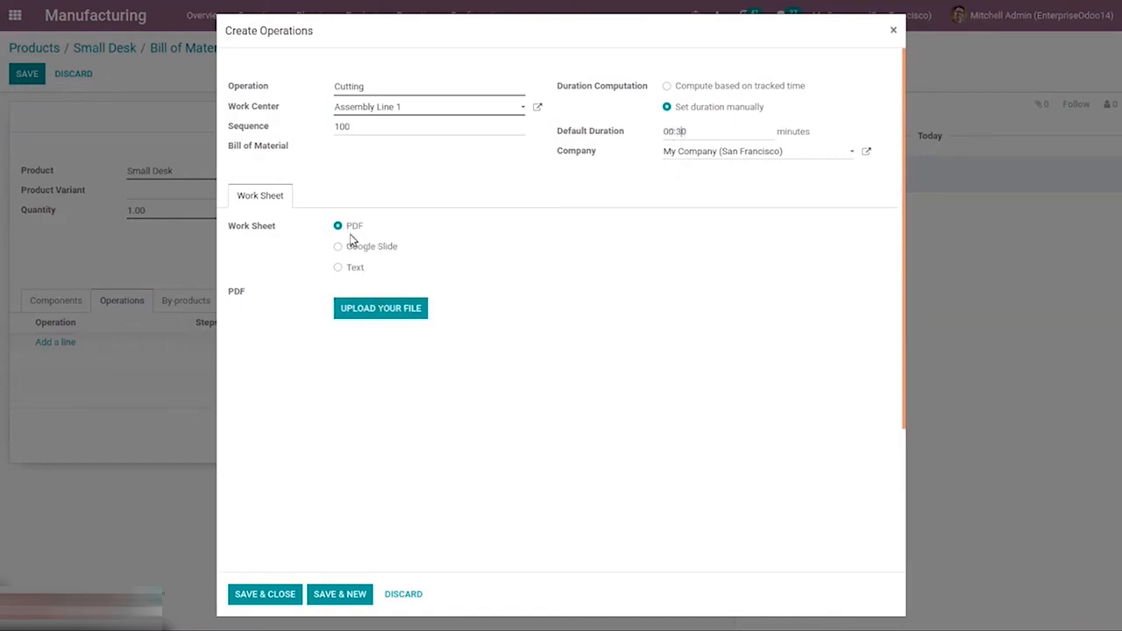
left_click(248, 595)
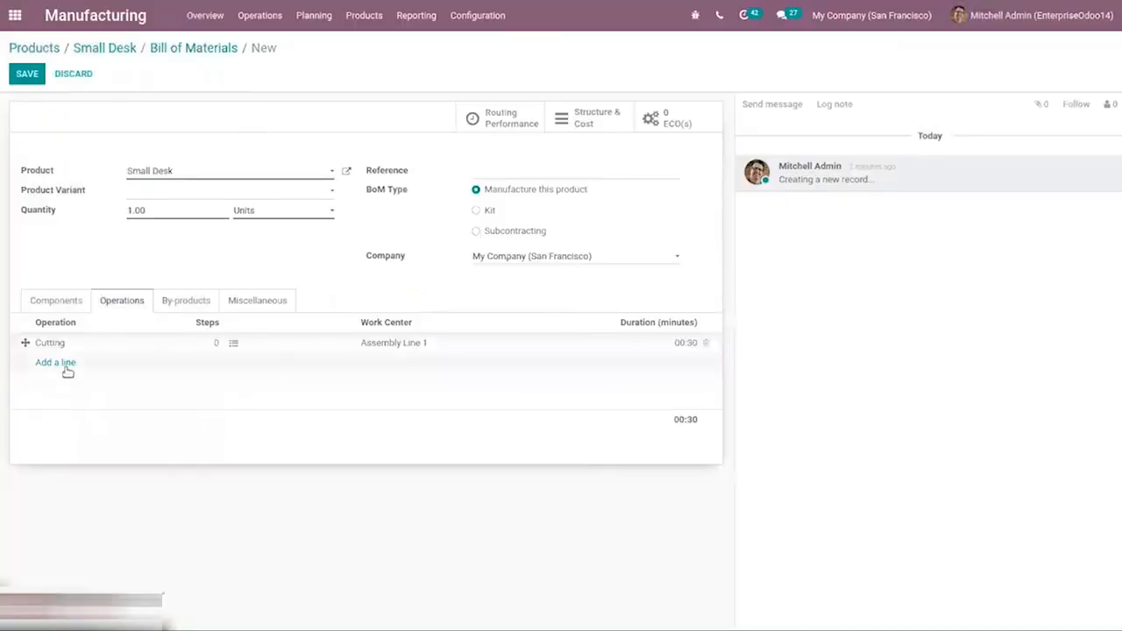
Add a Drilling operation at work center Drill Station 1 with a default duration of 00:20 minutes.
left_click(56, 363)
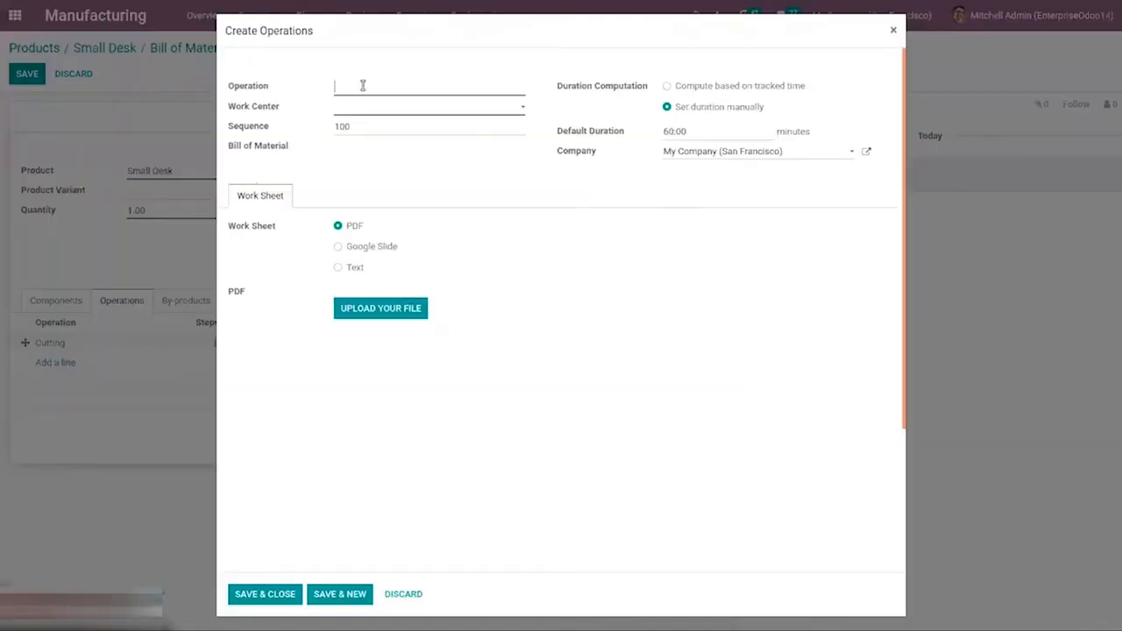
left_click(365, 85)
type("D")
left_click(346, 110)
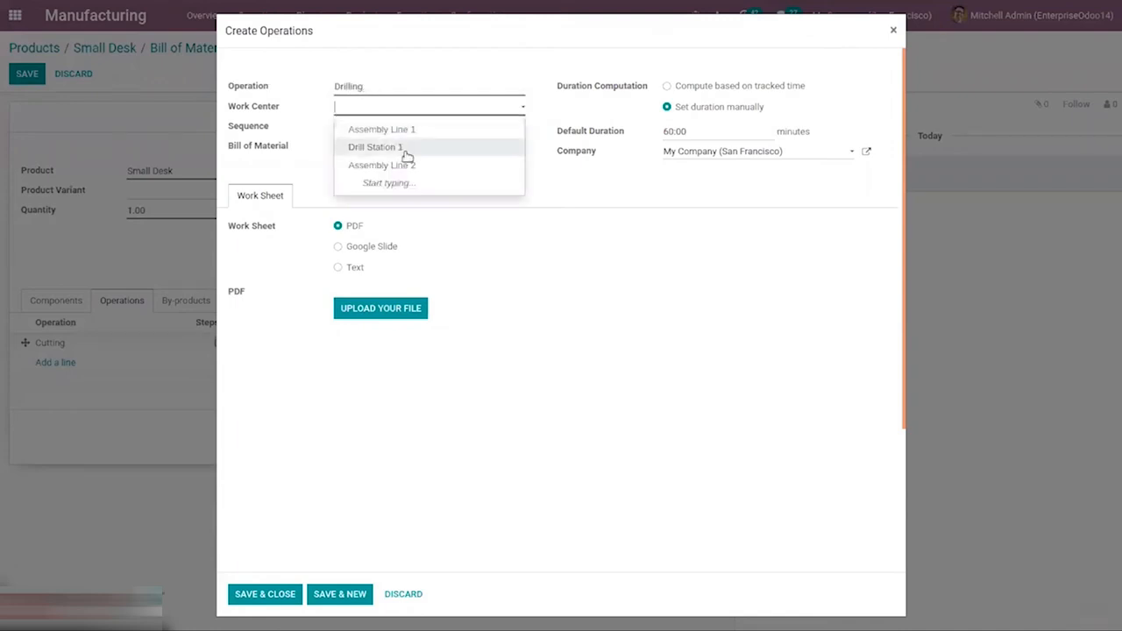
left_click(406, 155)
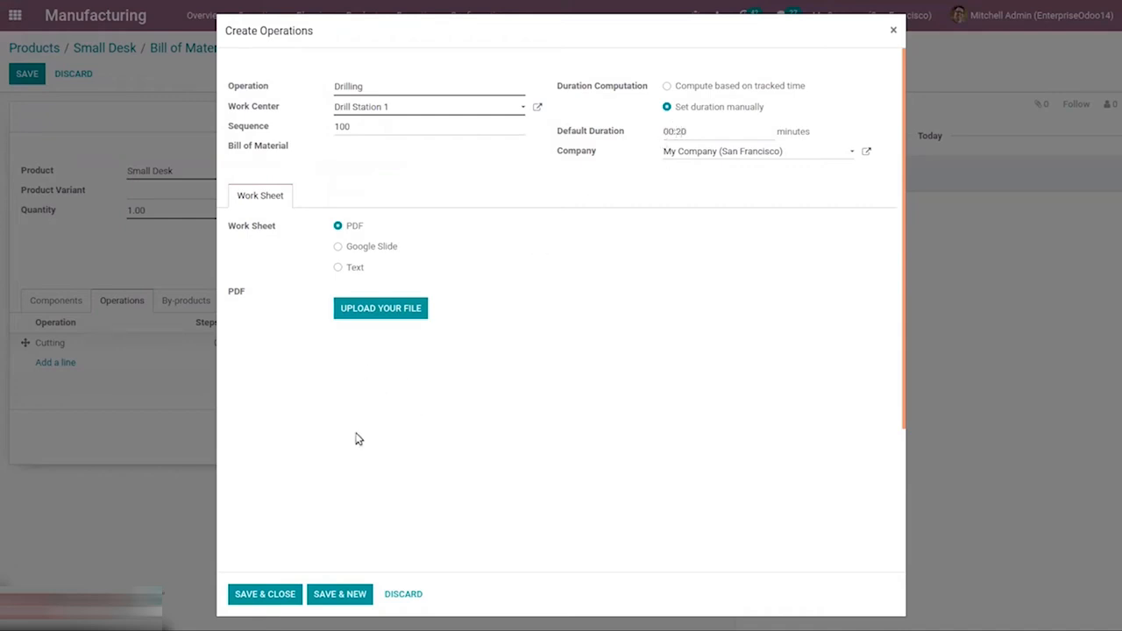
left_click(271, 594)
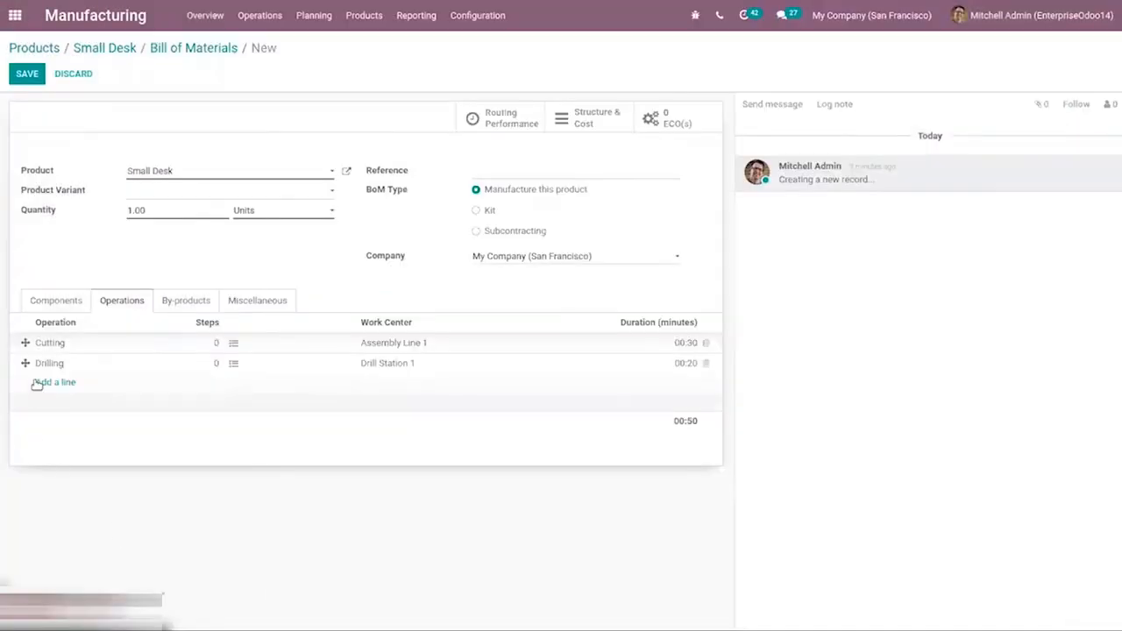
Add a Finishing operation at work center Assembly Line 2 with a default duration of 00:10 minutes.
left_click(48, 383)
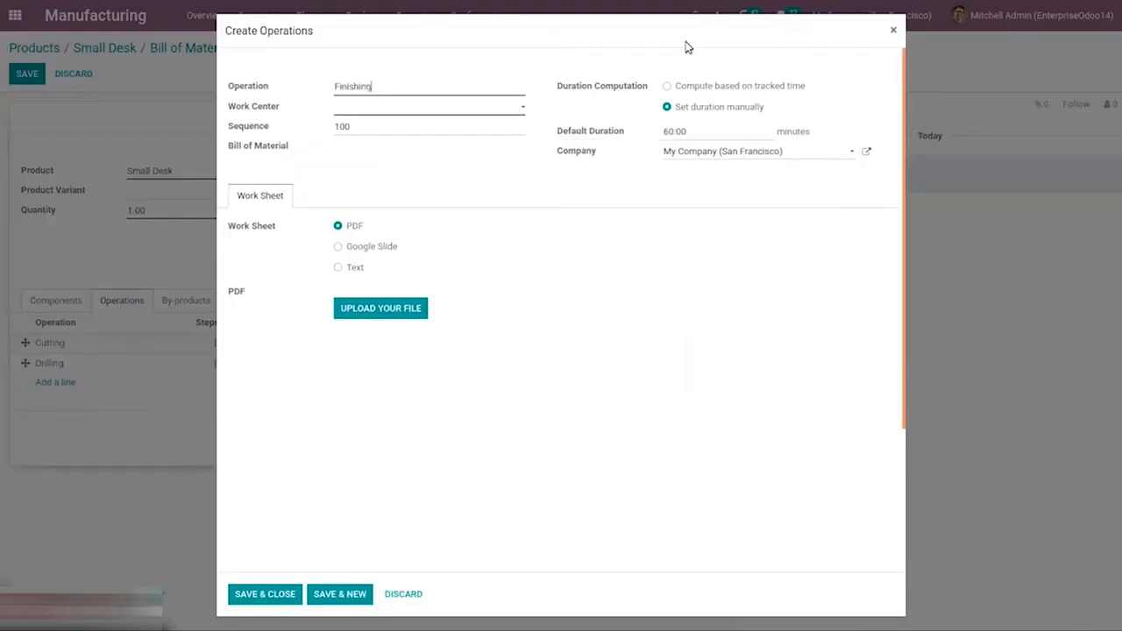
left_click(468, 106)
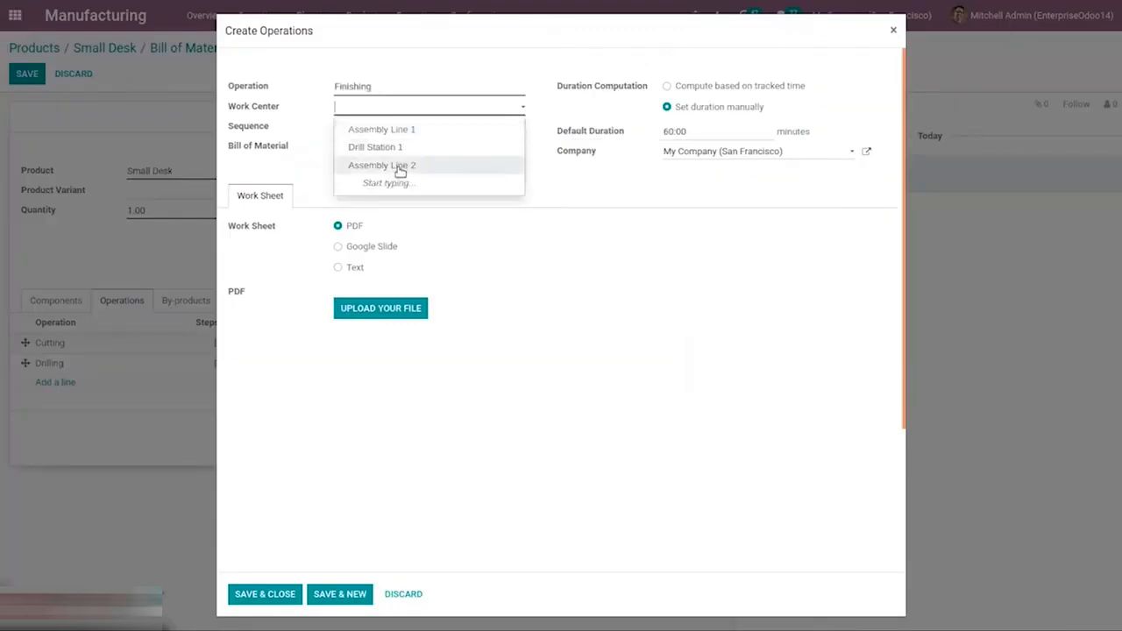
left_click(400, 166)
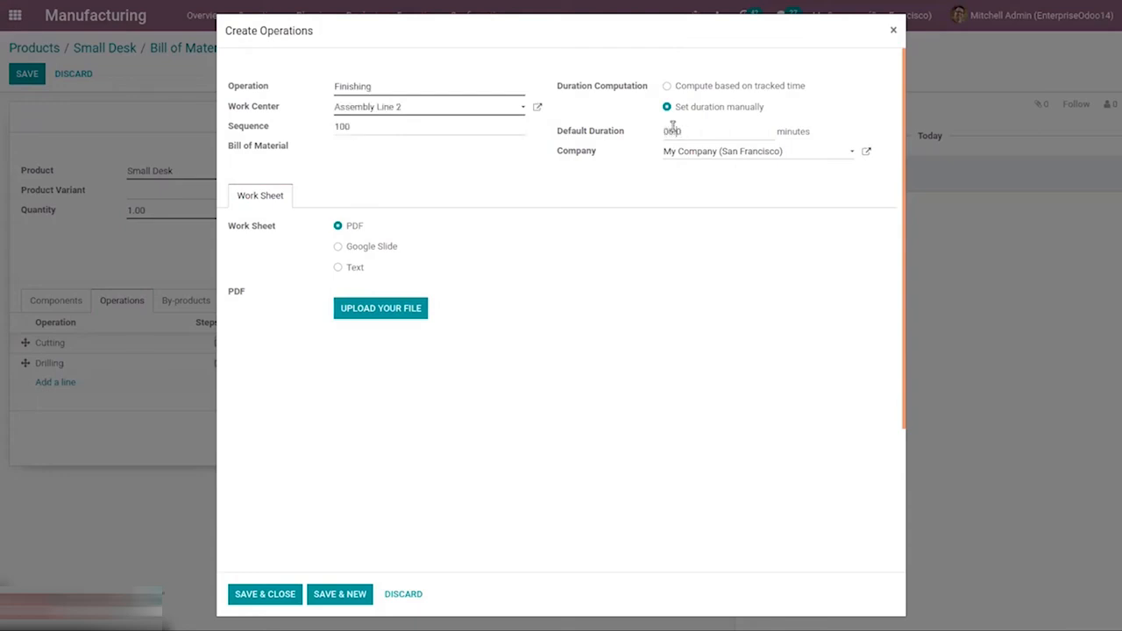
left_click(265, 594)
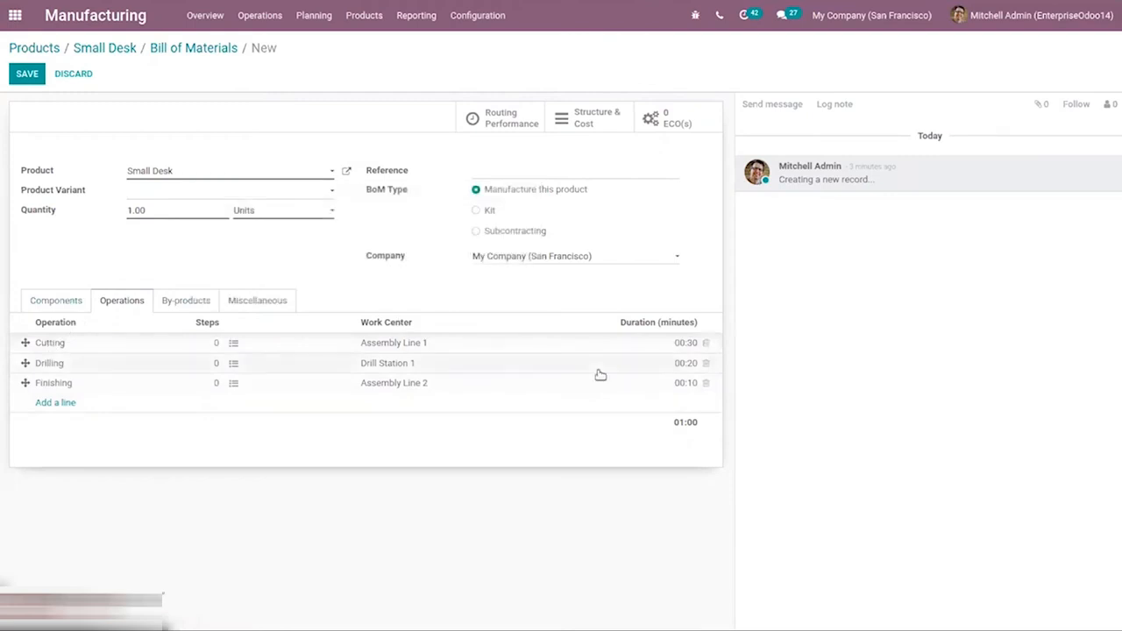
Review the components and by-product entry options of the Small Desk bill of materials.
left_click(63, 301)
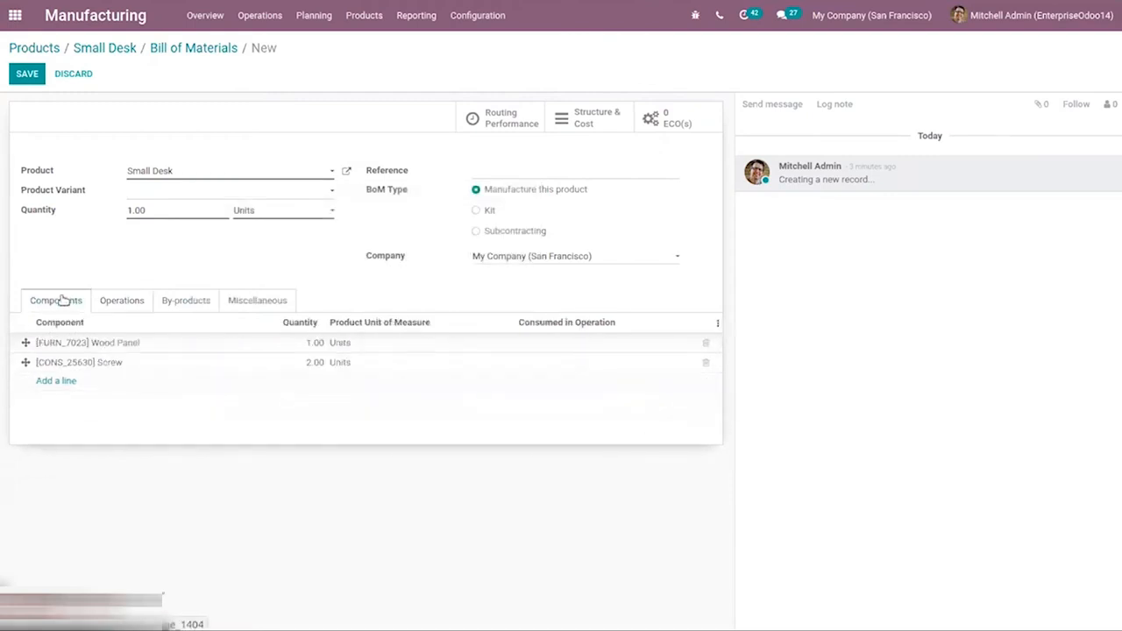
left_click(205, 302)
left_click(50, 343)
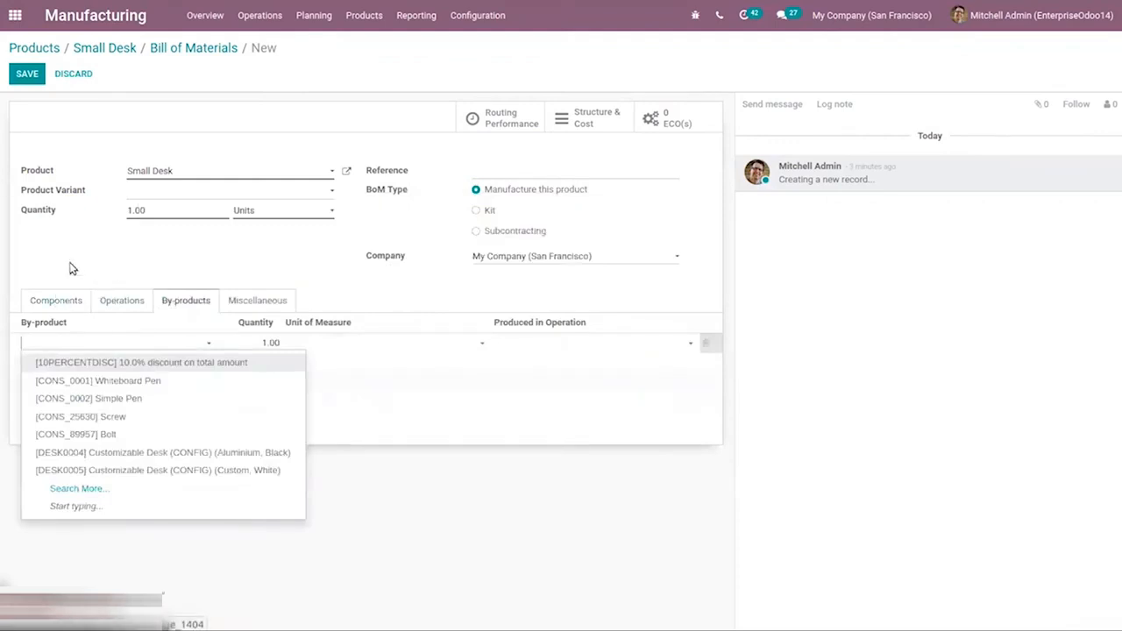
left_click(69, 303)
left_click(69, 302)
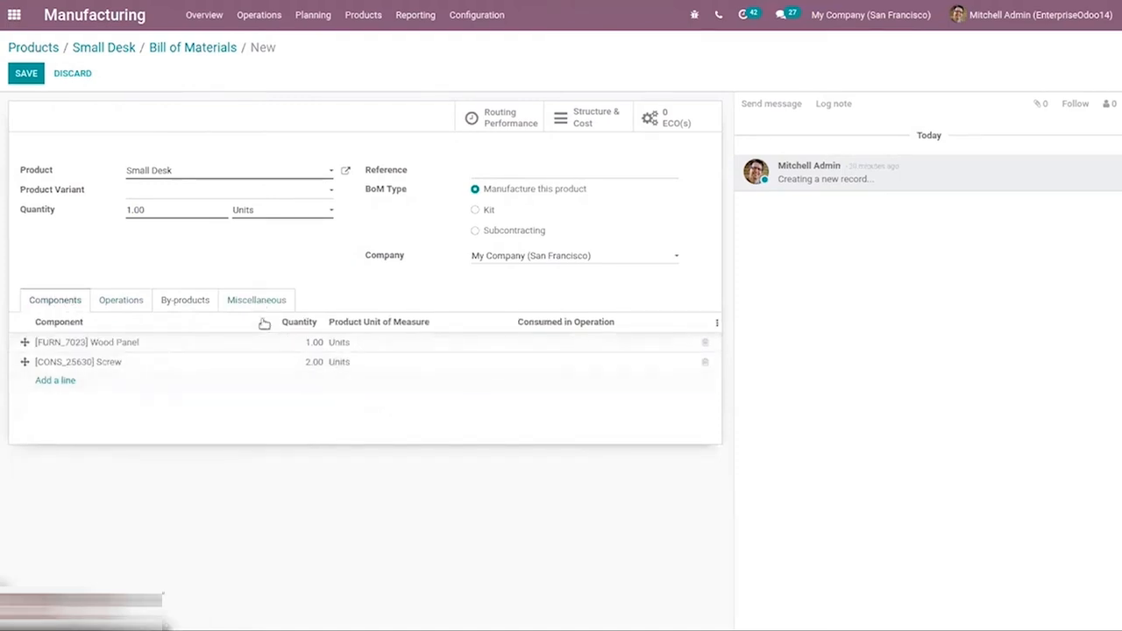
Save the bill of materials and set the consuming operations to Cutting for Wood Panel and Drilling for Screw.
mouse_move(172, 347)
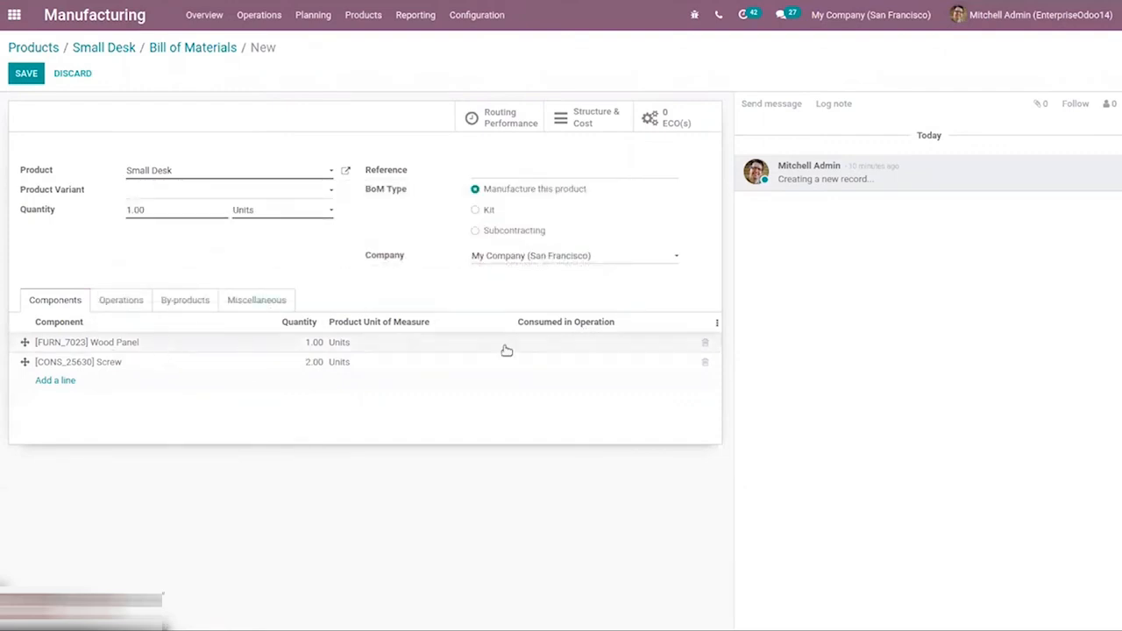
left_click(591, 347)
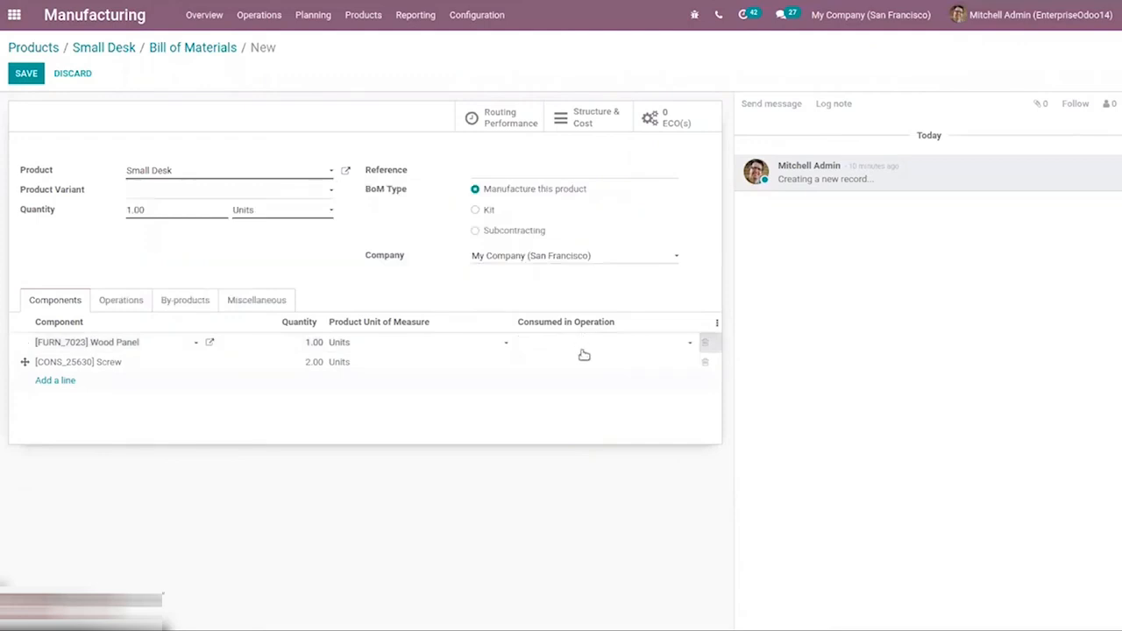
left_click(574, 345)
left_click(117, 312)
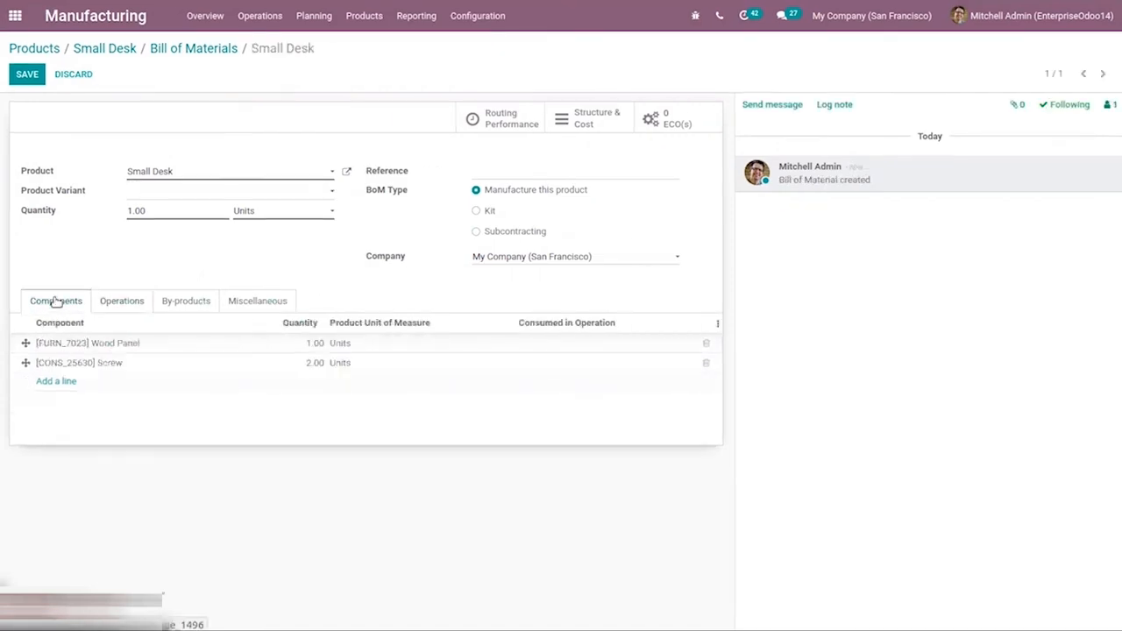
left_click(549, 351)
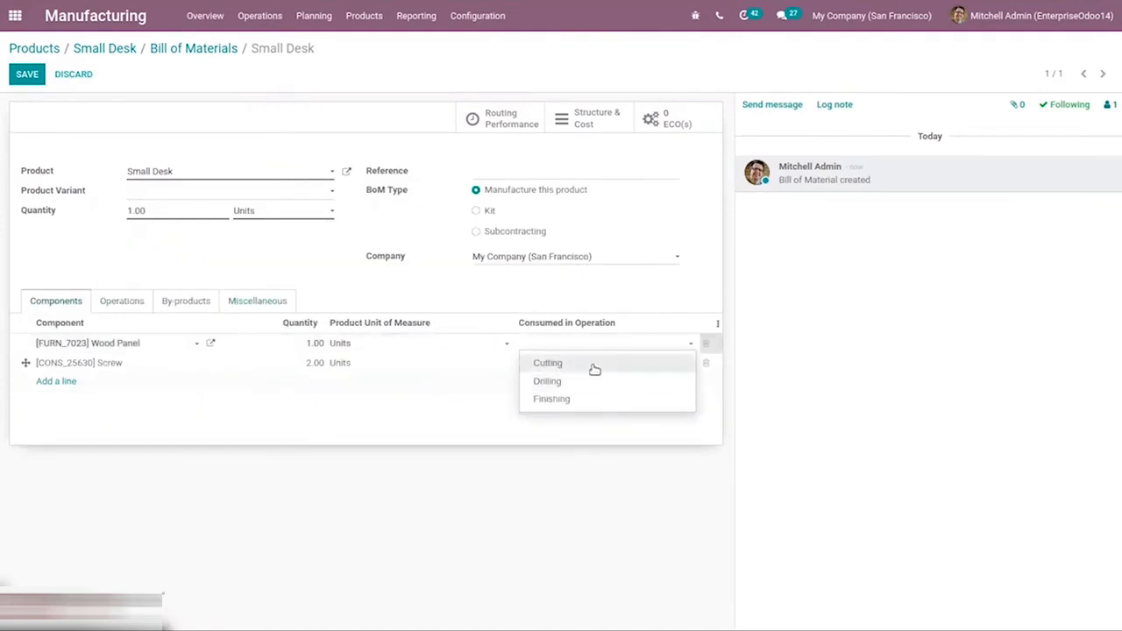
left_click(593, 369)
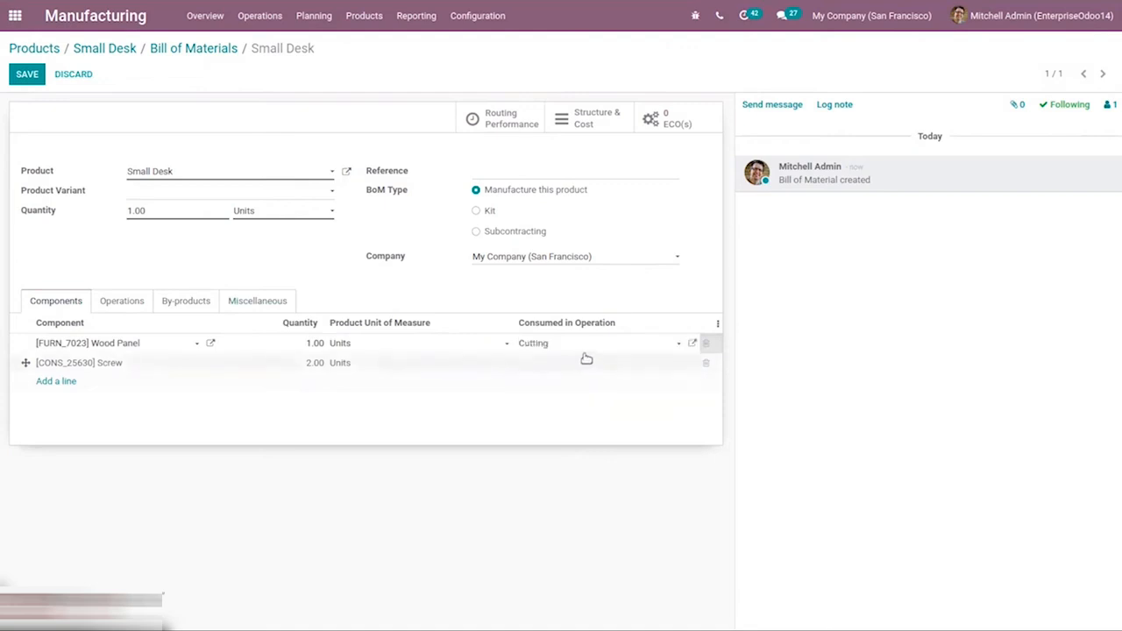
left_click(557, 366)
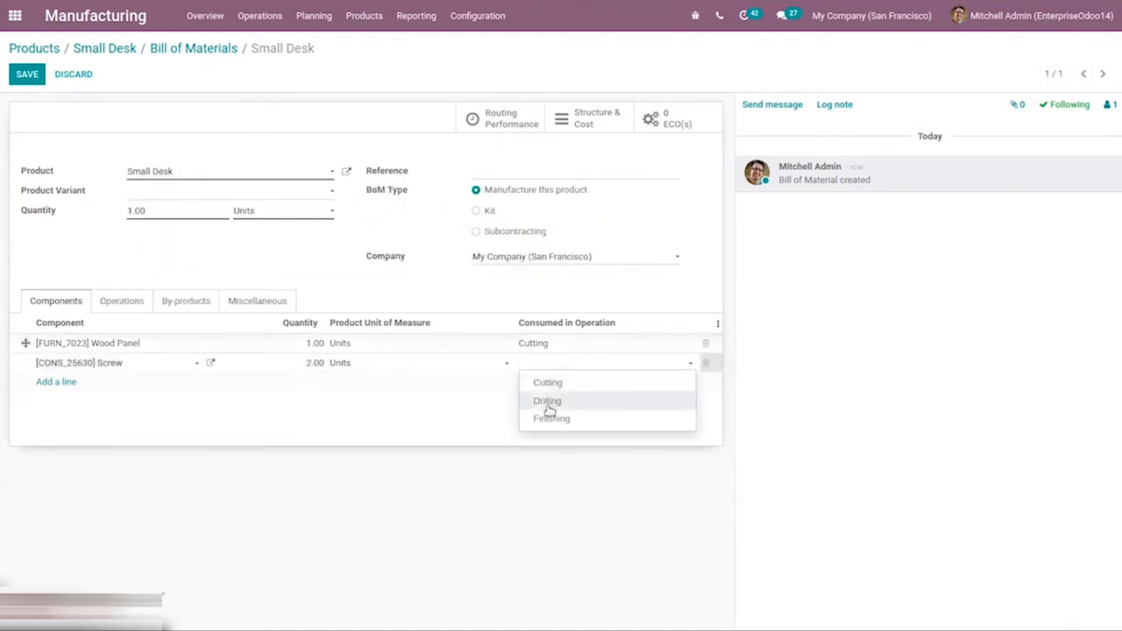
left_click(550, 404)
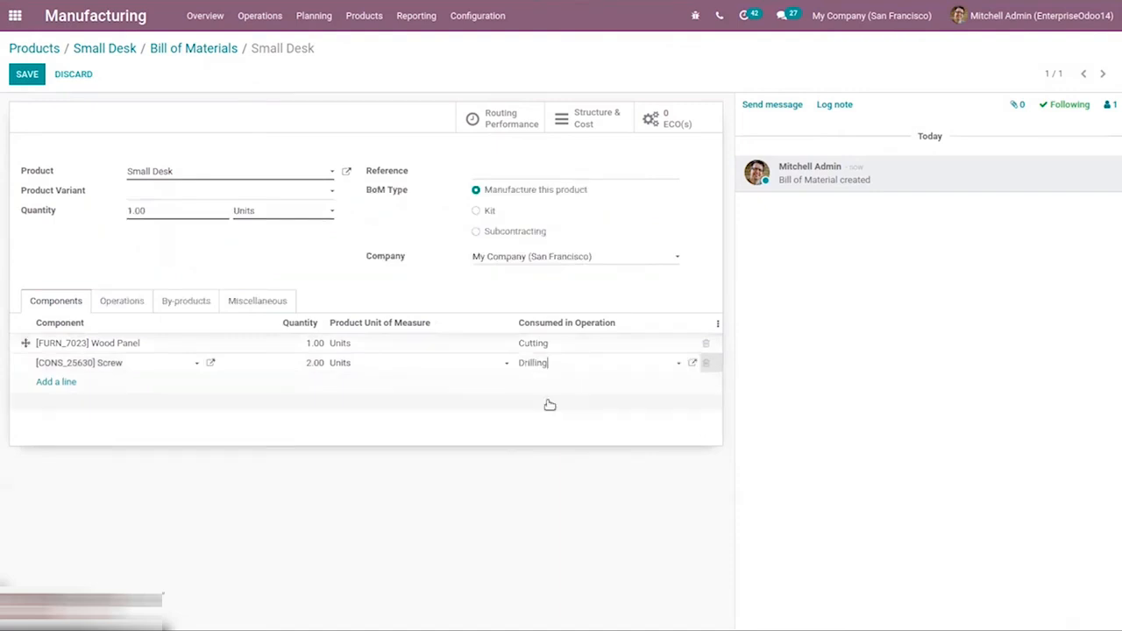
Add [CONS_89957] Bolt as a third component with quantity 1, consumed in the Finishing operation, and save the bill of materials.
left_click(63, 383)
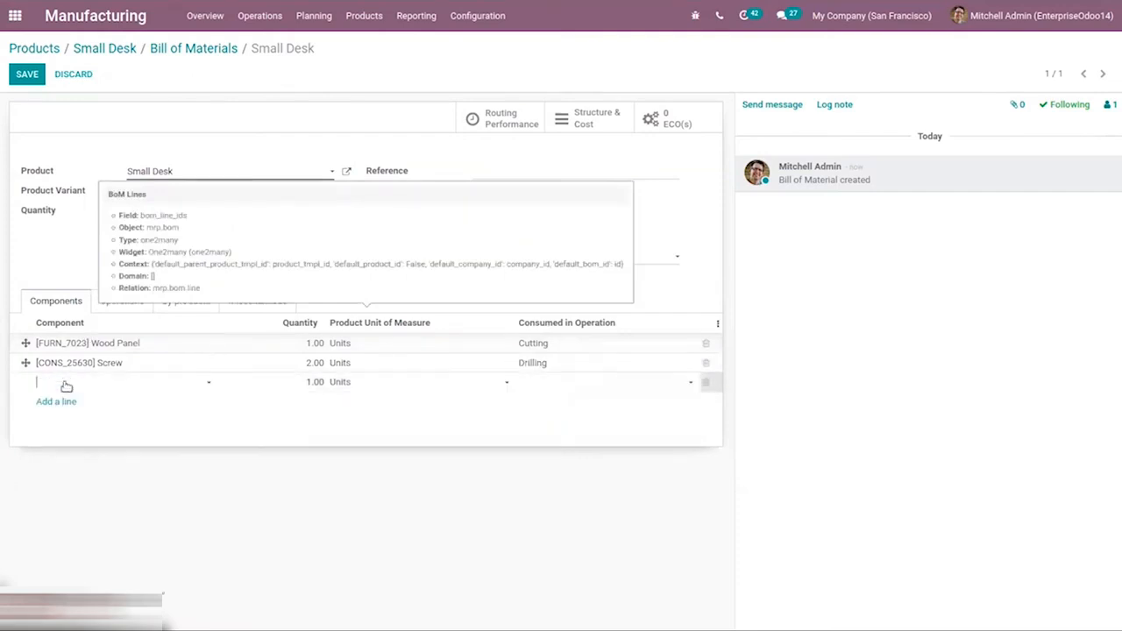
left_click(66, 384)
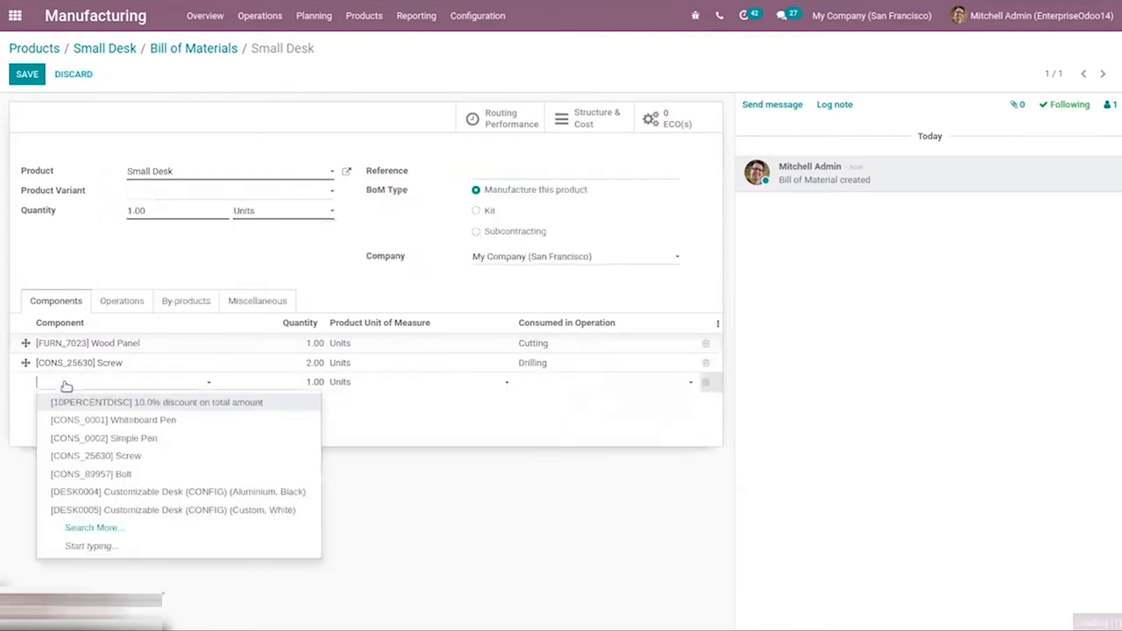
left_click(178, 474)
left_click(597, 388)
left_click(561, 439)
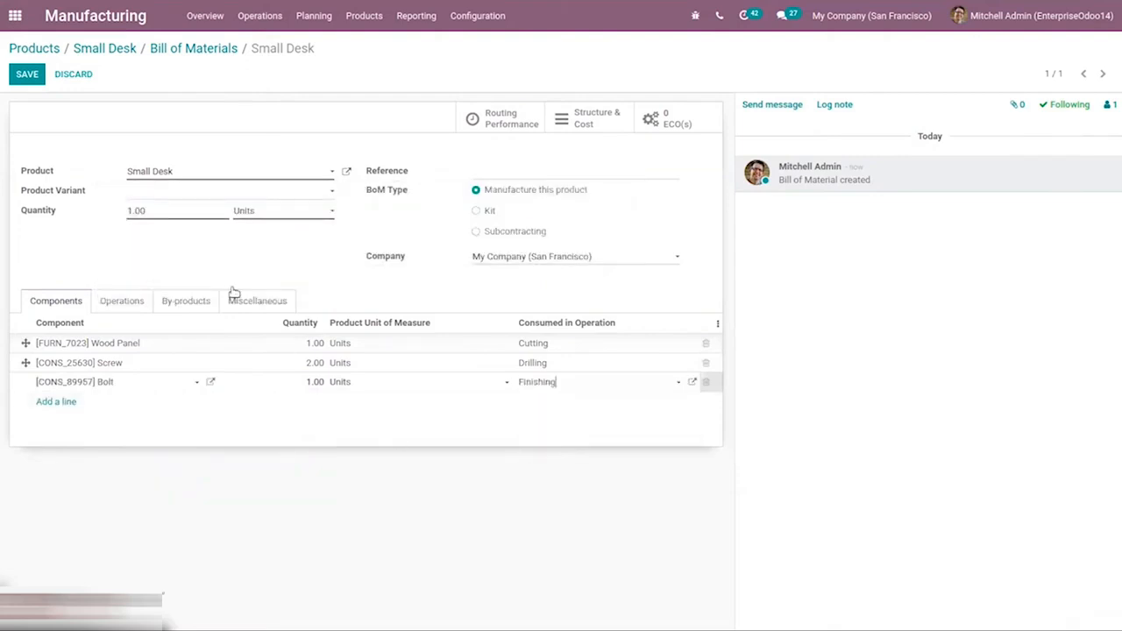
left_click(27, 75)
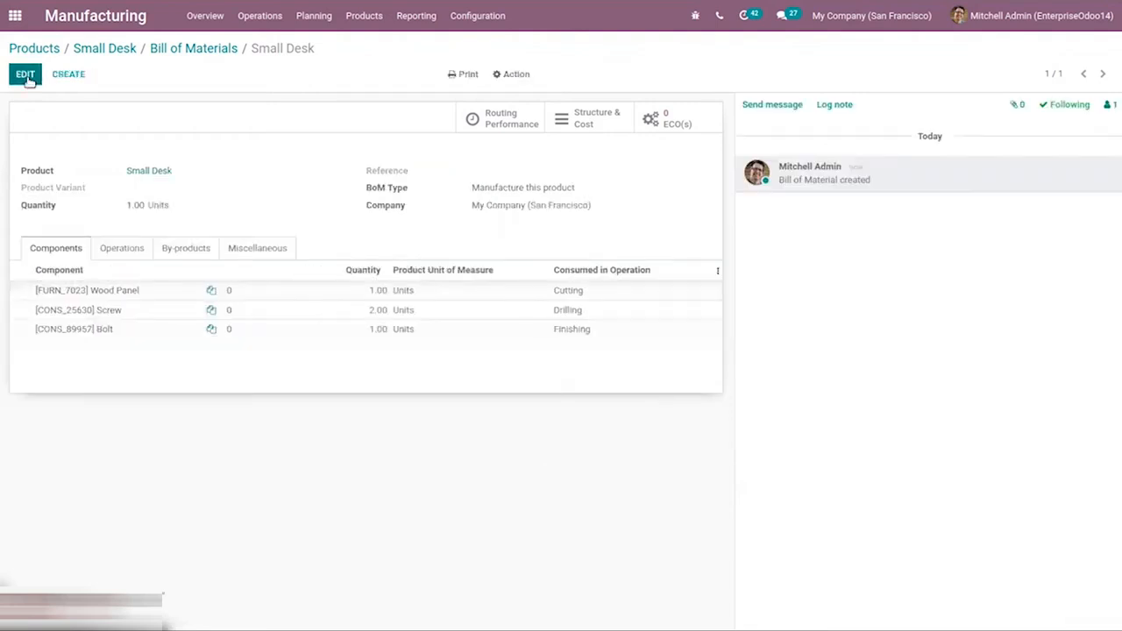
Set the bill's manufacturing readiness to "When all components are available" and flexible consumption to Allowed, and save it.
left_click(248, 248)
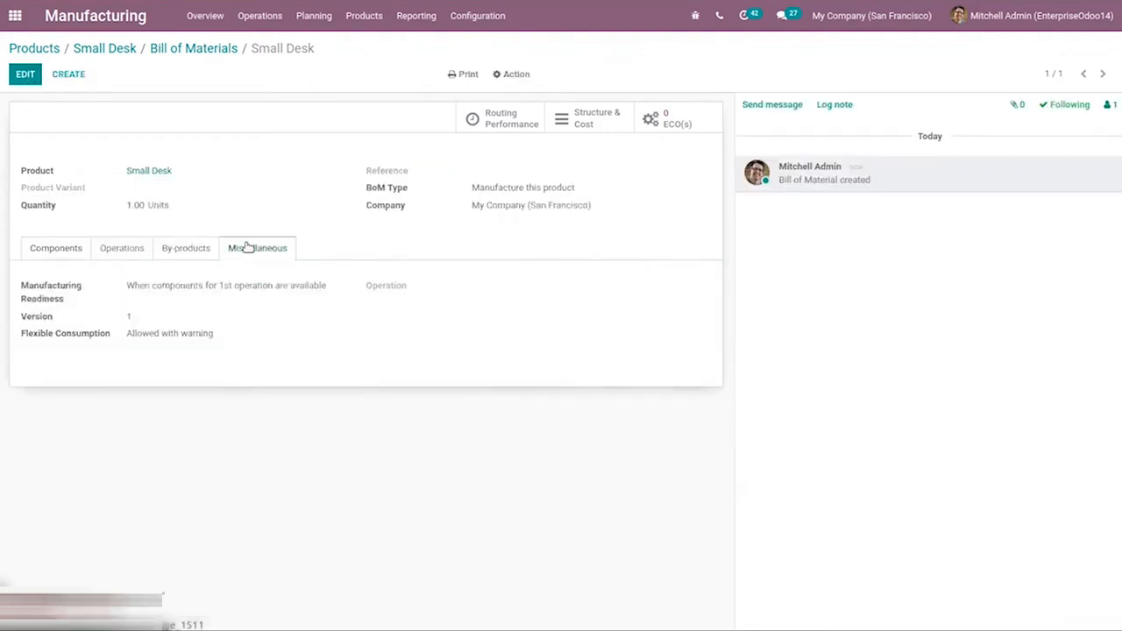
left_click(25, 76)
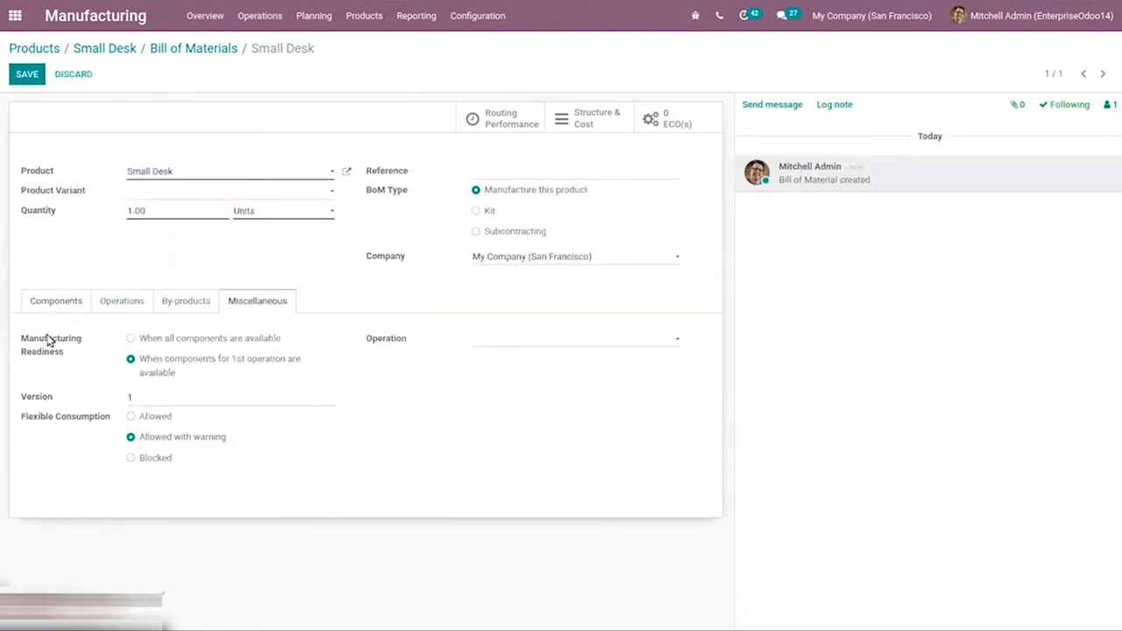
mouse_move(49, 341)
left_click(167, 341)
left_click(167, 366)
left_click(208, 340)
mouse_move(35, 405)
mouse_move(100, 423)
left_click(161, 424)
left_click(29, 75)
View the Structure & Cost report of the Small Desk bill and return to the bill of materials list.
left_click(577, 124)
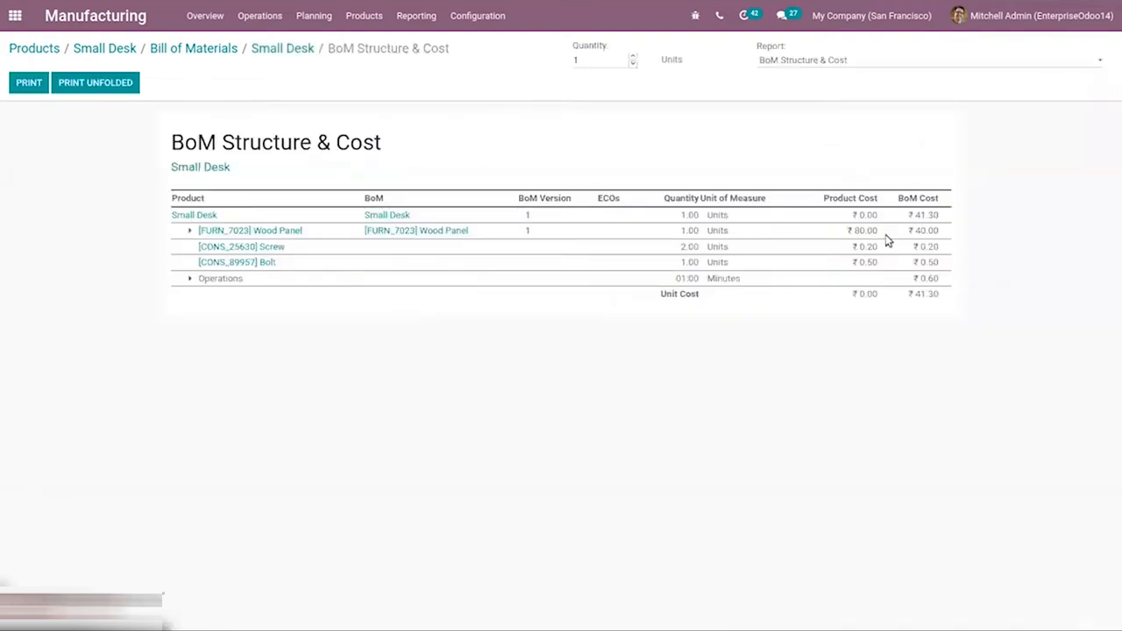
left_click(267, 53)
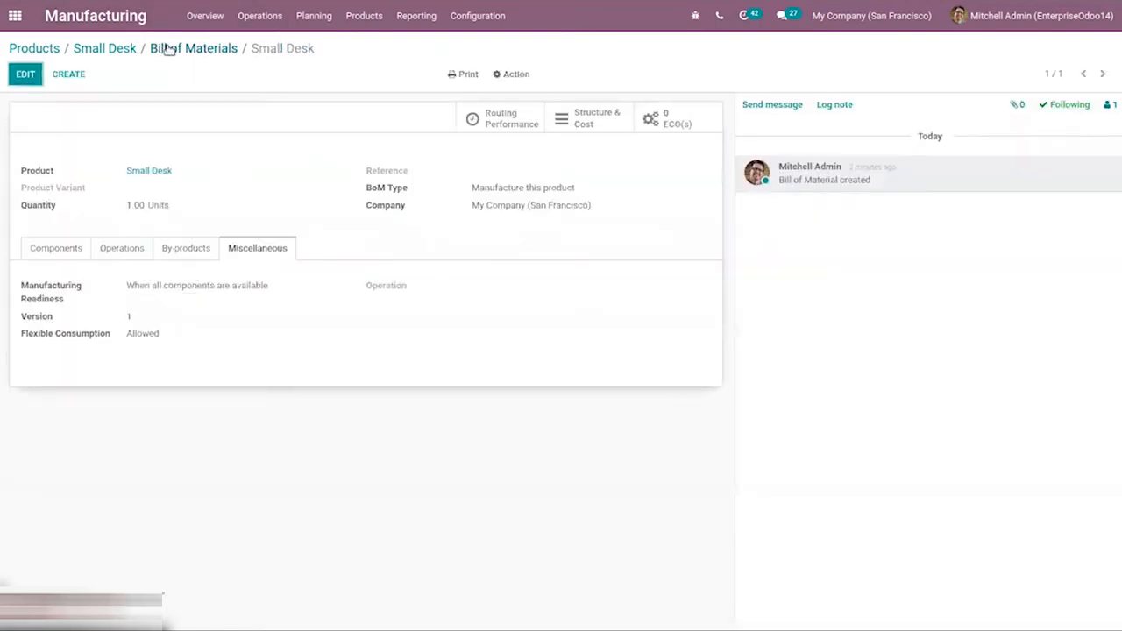
left_click(184, 48)
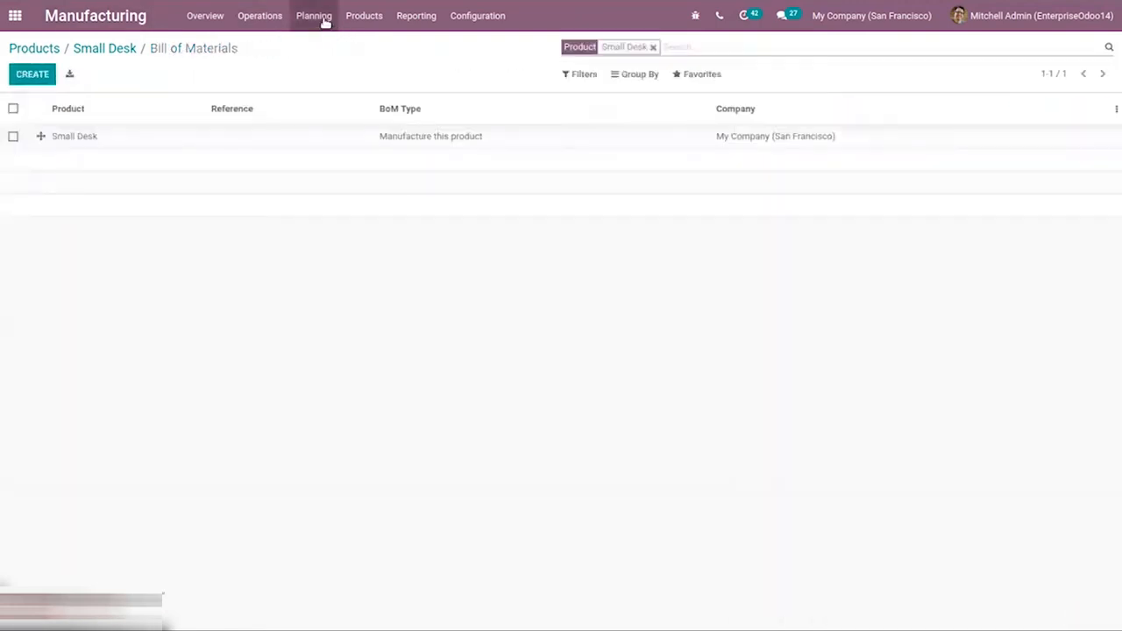
Create a new manufacturing order for the Small Desk product.
left_click(252, 17)
left_click(298, 46)
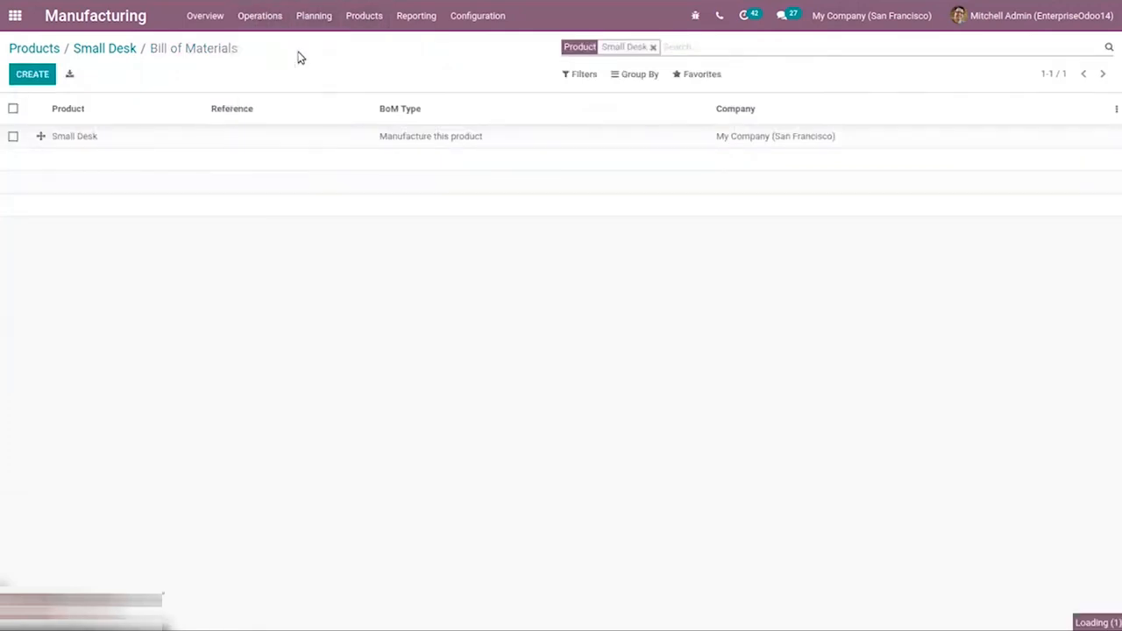
left_click(26, 77)
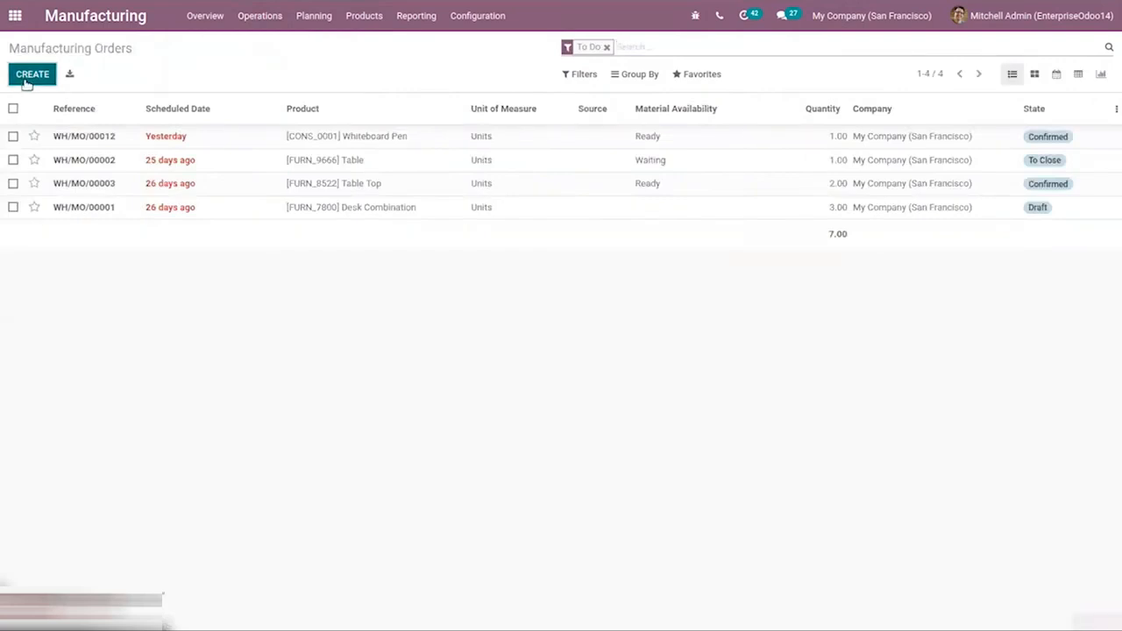
left_click(270, 28)
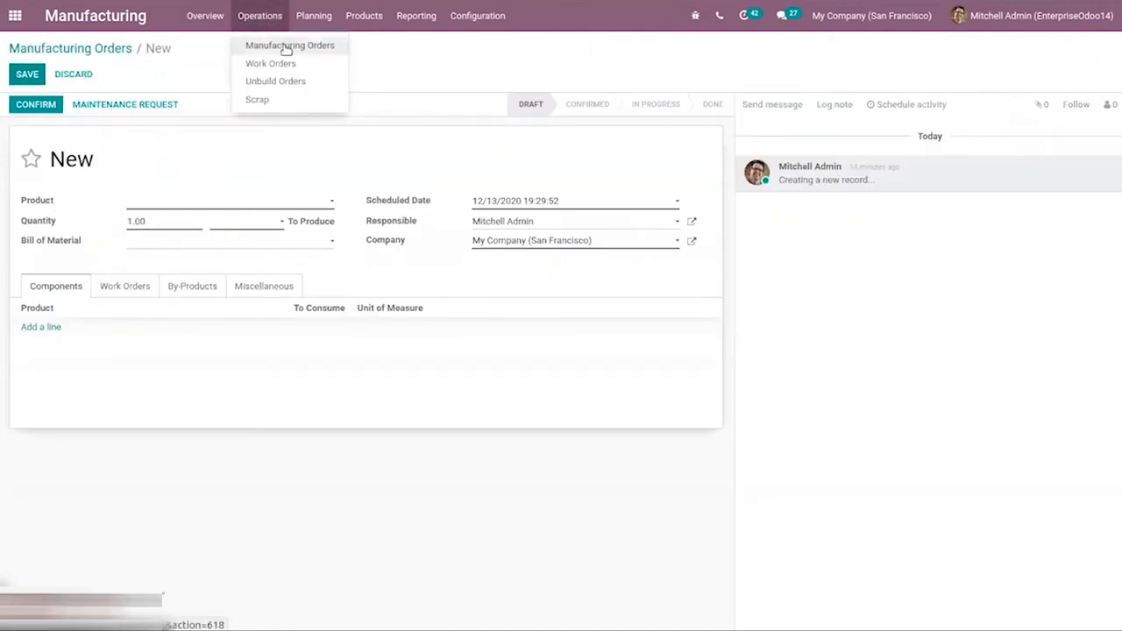
left_click(188, 86)
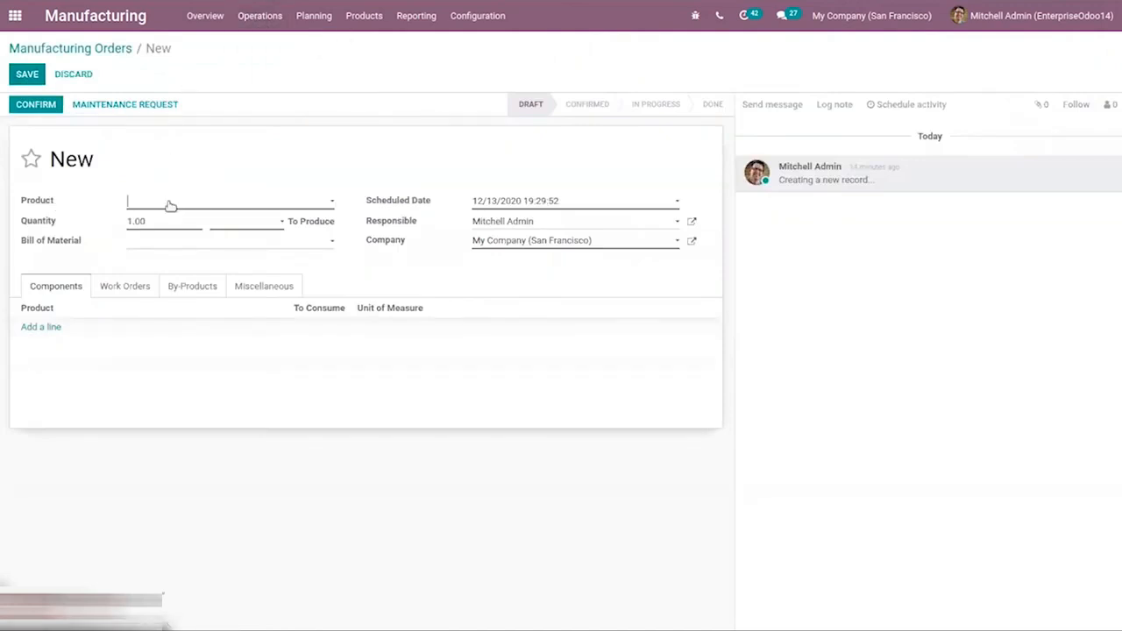
left_click(170, 205)
type("sm")
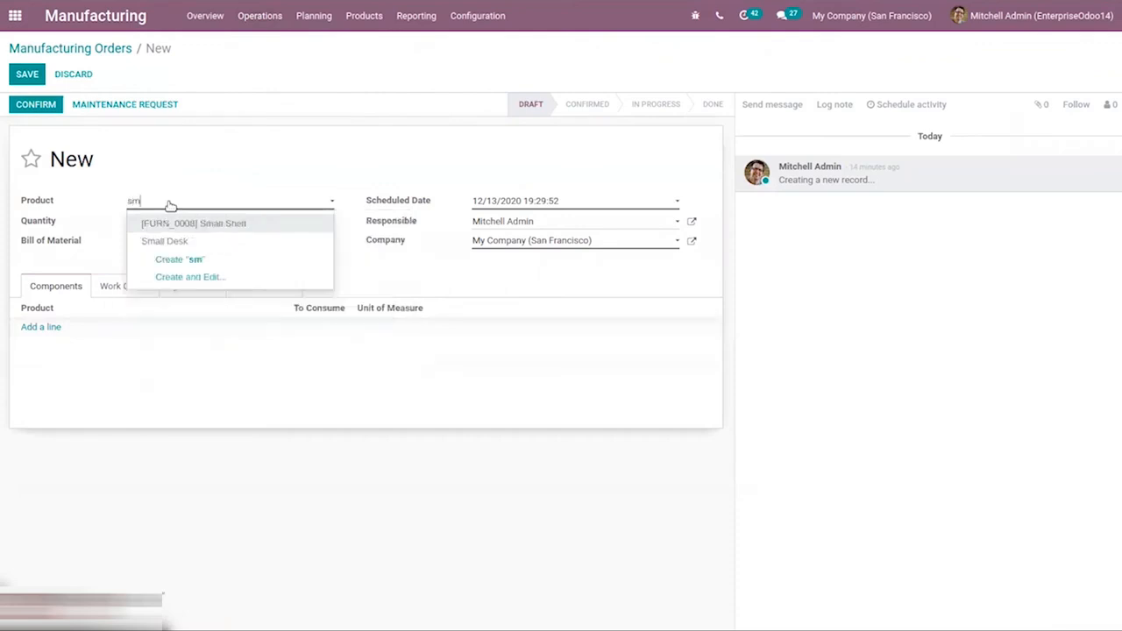
left_click(215, 244)
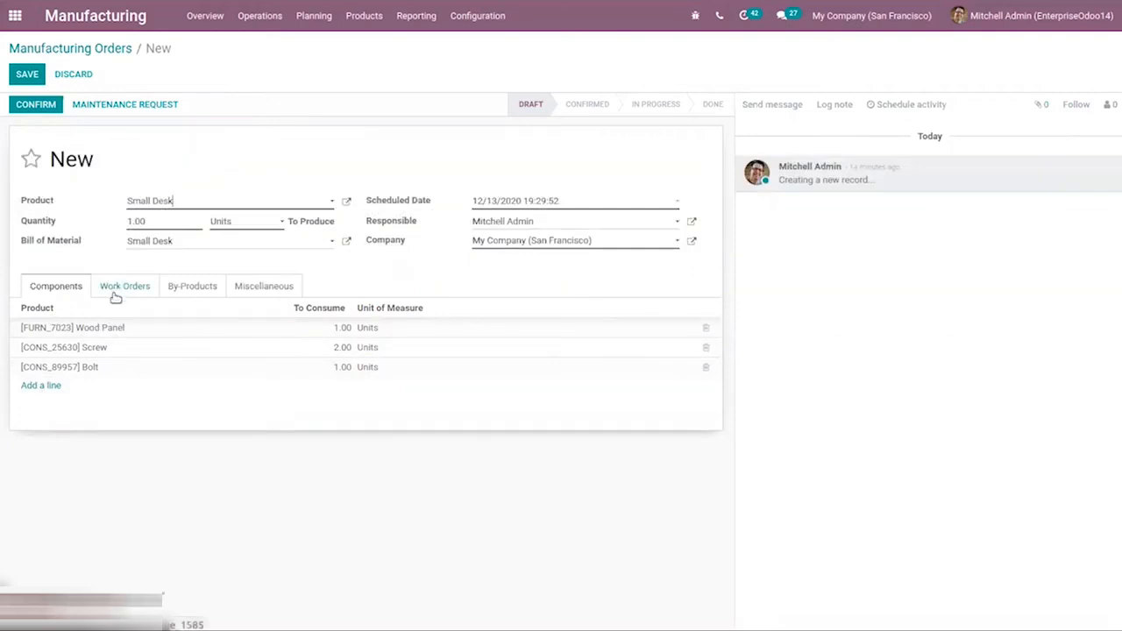
Examine the manufacturing order's work orders, by-products, operation type, component and finished product locations, and source field.
left_click(112, 294)
left_click(203, 291)
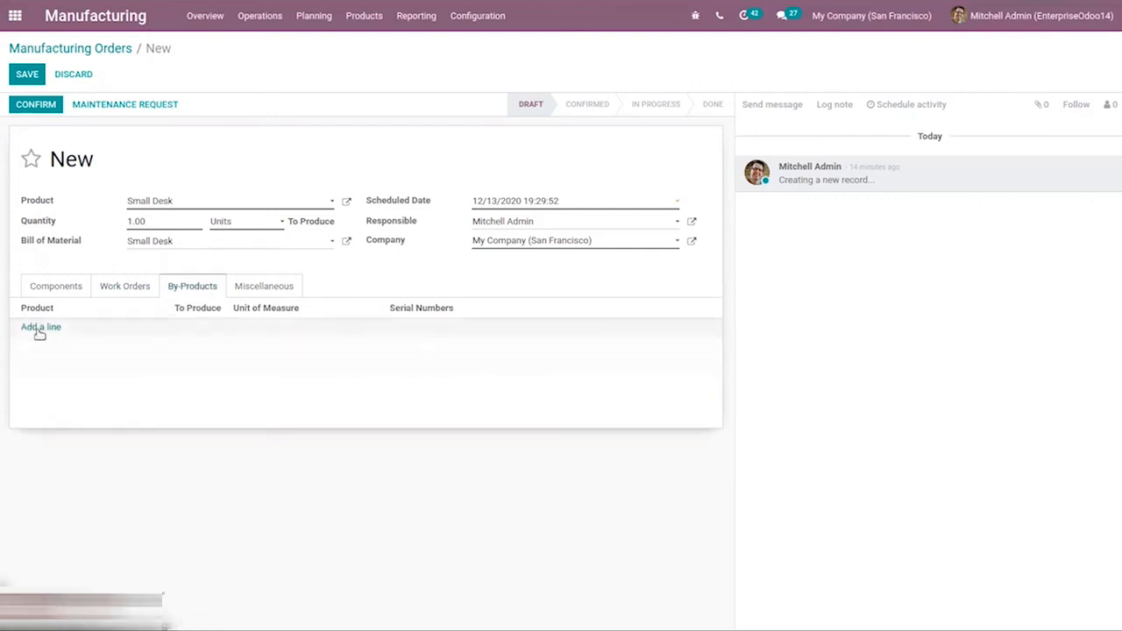
left_click(270, 287)
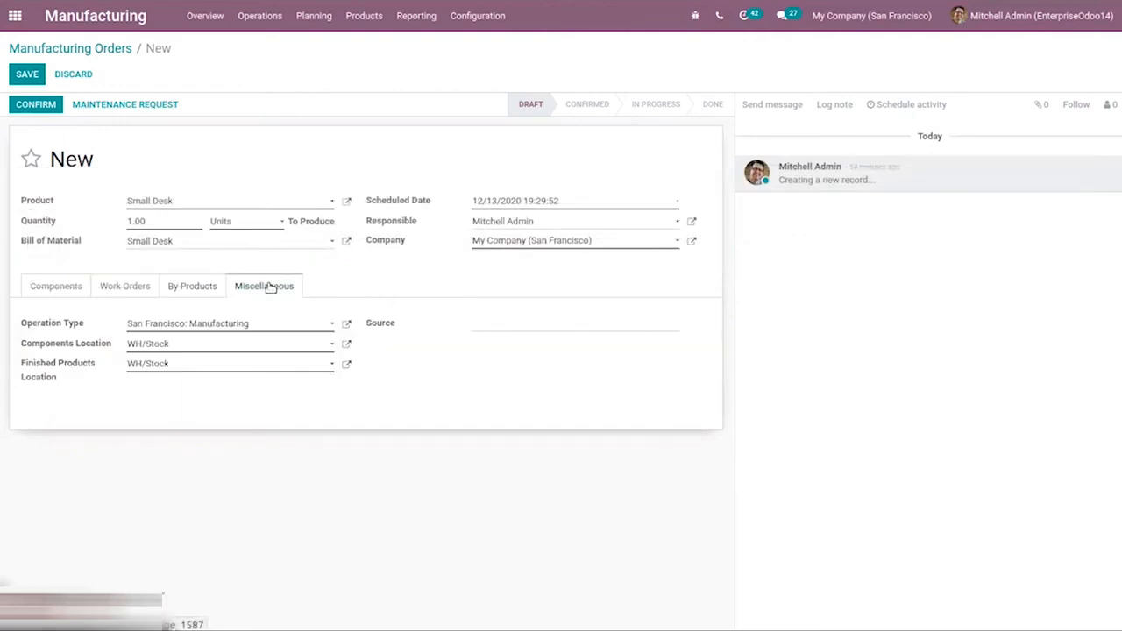
left_click(209, 296)
left_click(260, 282)
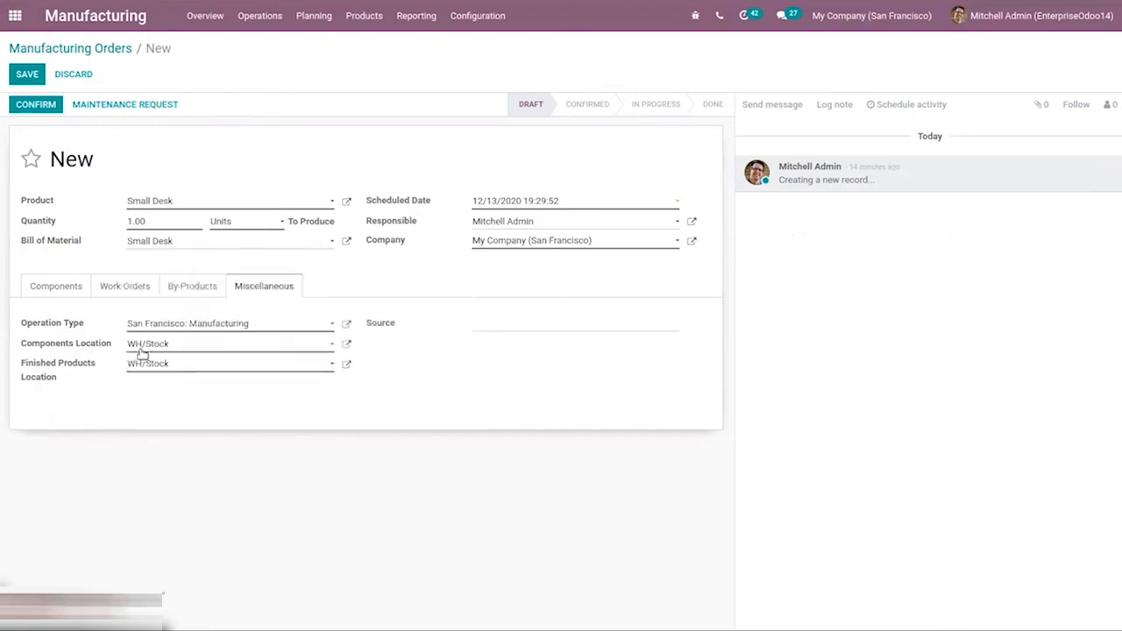
mouse_move(97, 349)
mouse_move(77, 373)
left_click(153, 371)
left_click(97, 381)
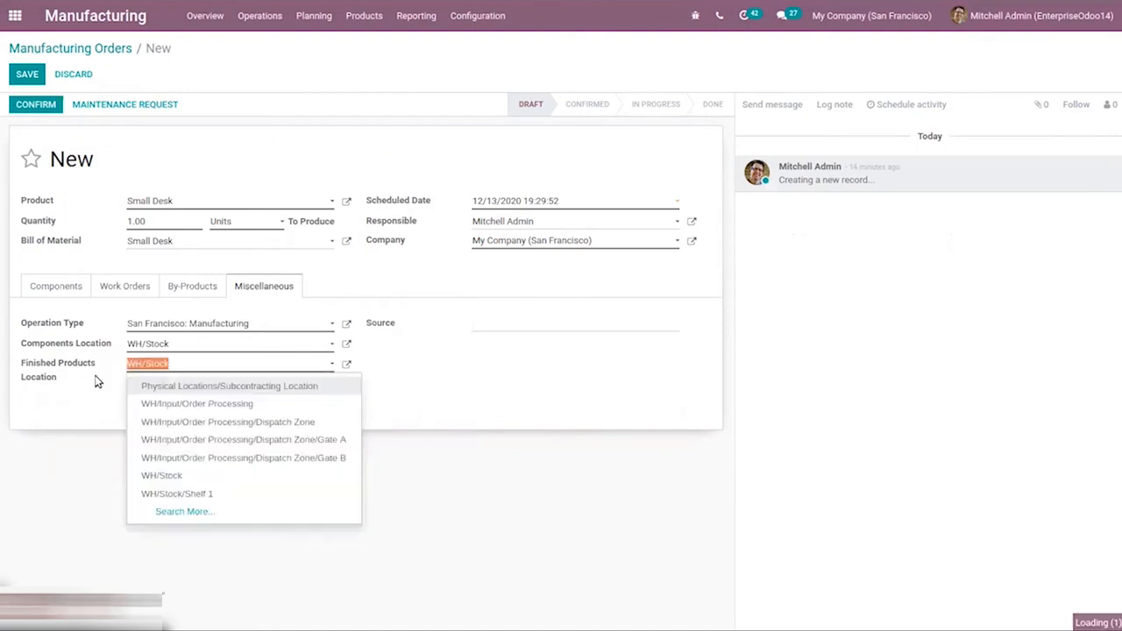
left_click(91, 413)
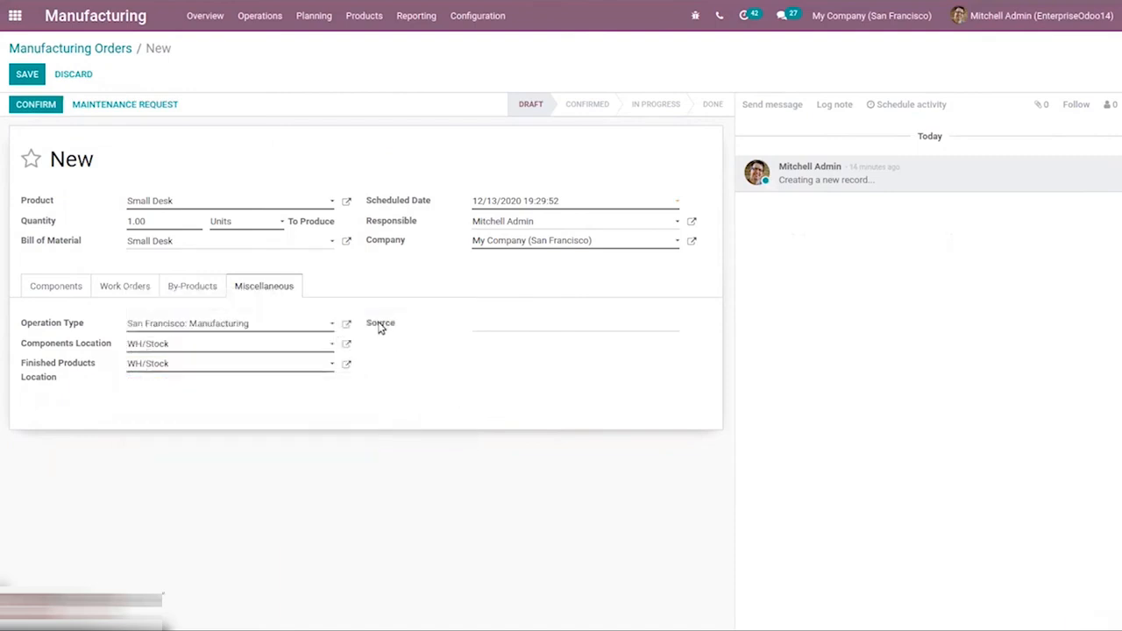
mouse_move(378, 329)
Recheck the order's components and work orders, including the Wood Panel quantity to consume.
left_click(41, 291)
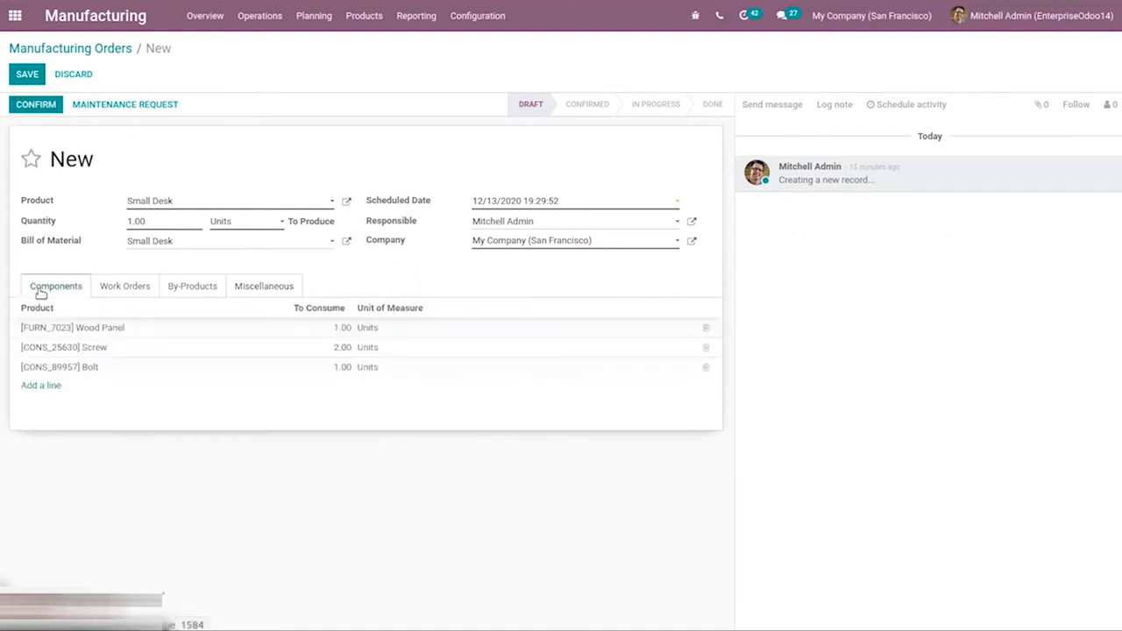
left_click(121, 286)
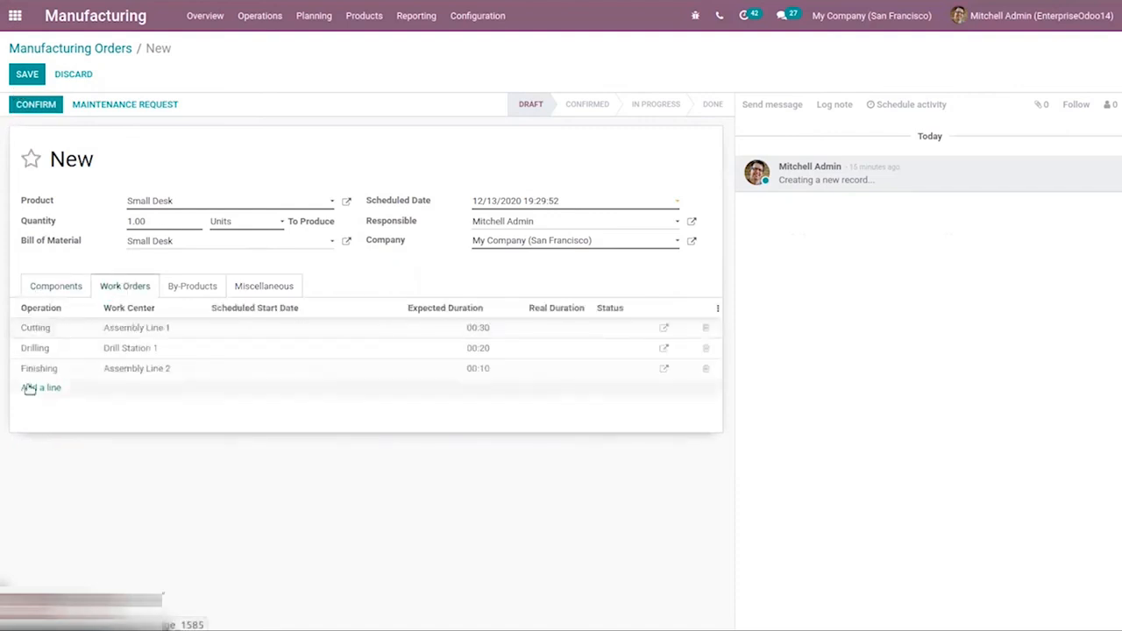
left_click(29, 293)
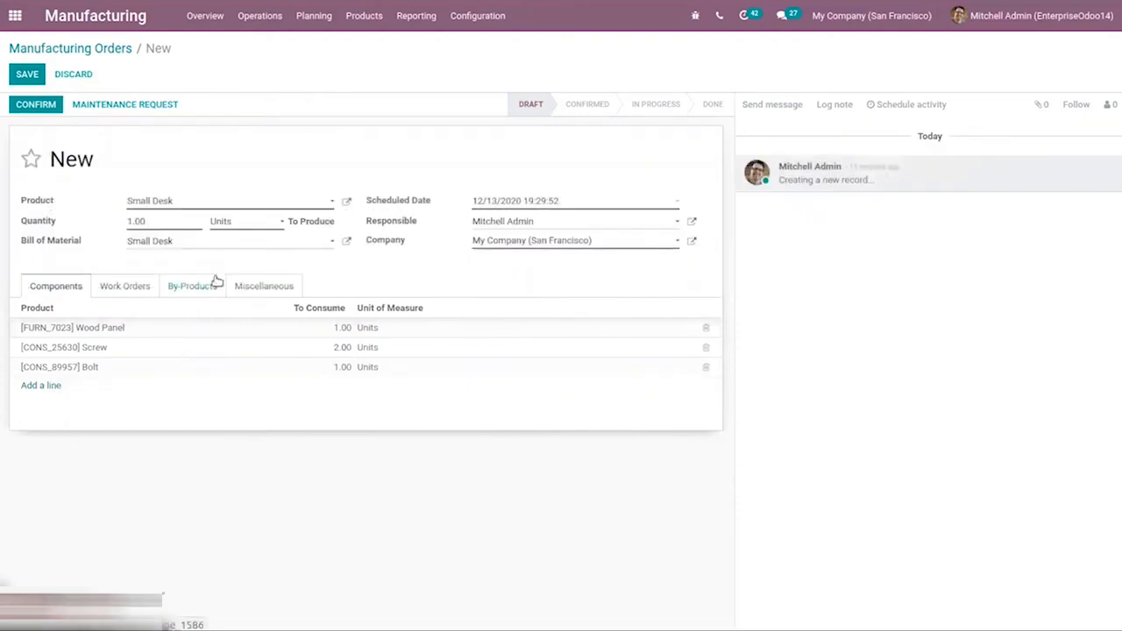
left_click(342, 327)
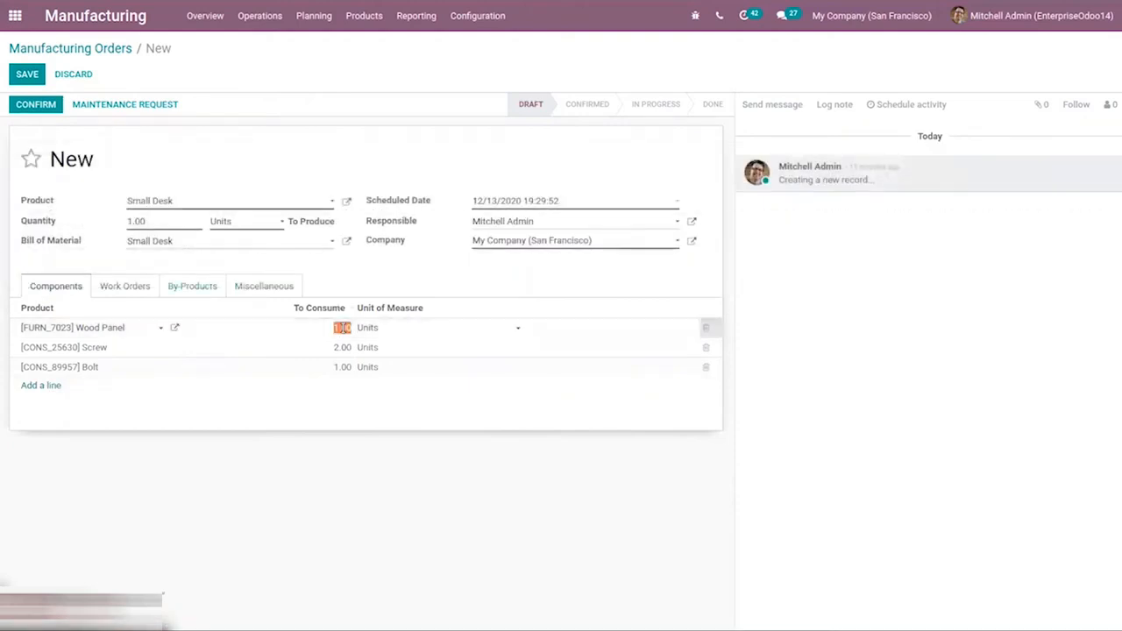
left_click(318, 263)
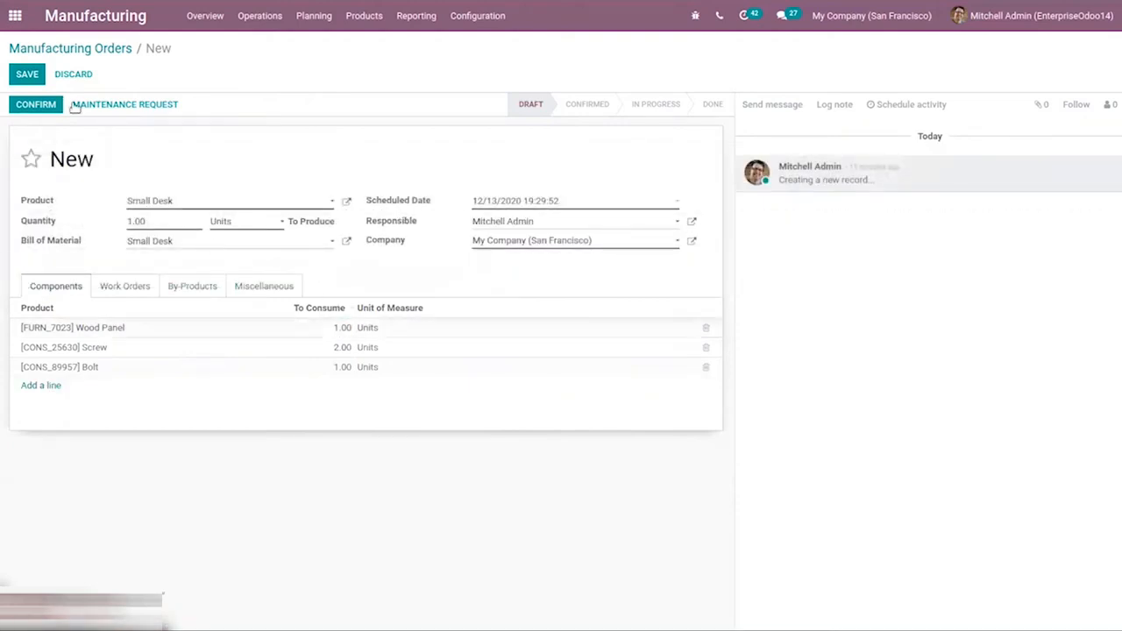
Save and confirm the Small Desk manufacturing order, viewing its maintenance request form in between.
left_click(17, 73)
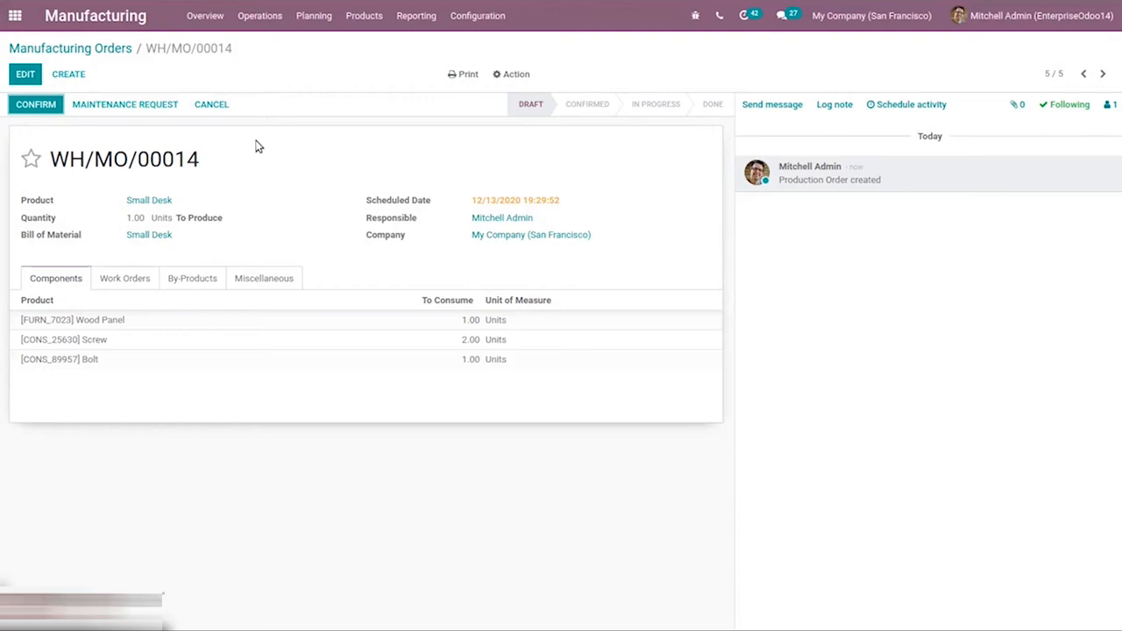
left_click(163, 107)
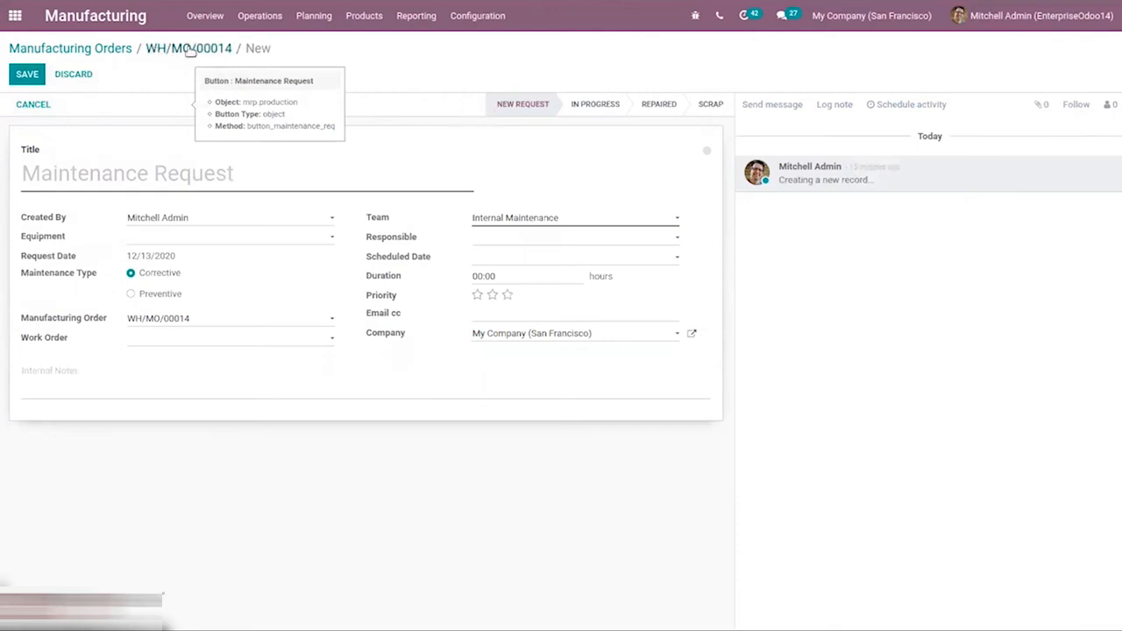
left_click(185, 47)
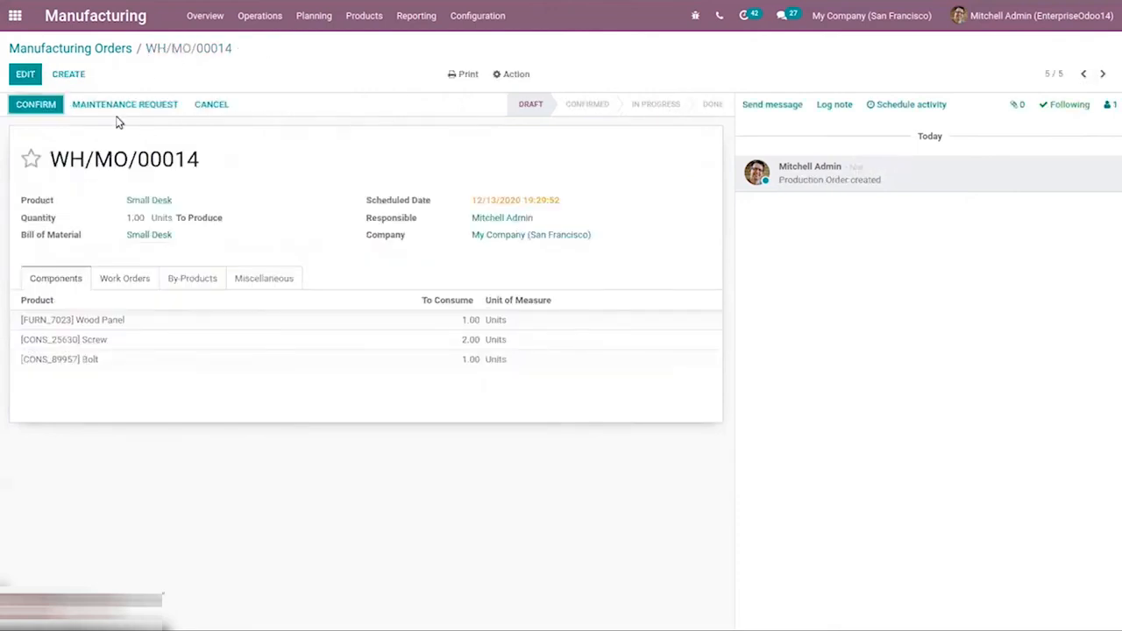
left_click(26, 106)
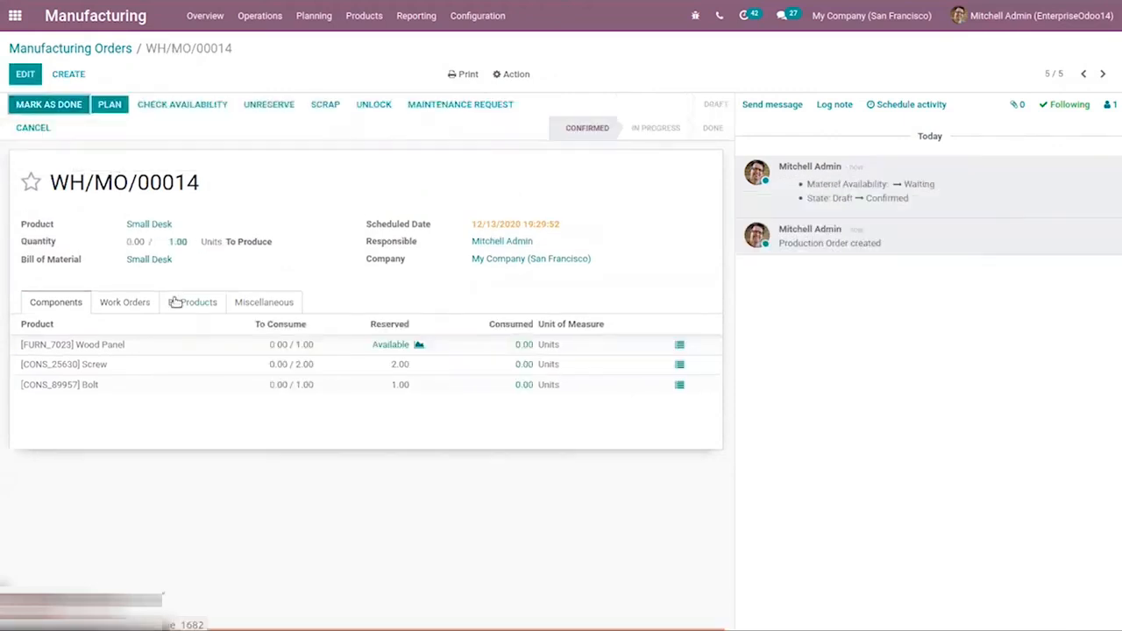
Unlock the manufacturing order and inspect the Wood Panel component's stock move details.
left_click(296, 344)
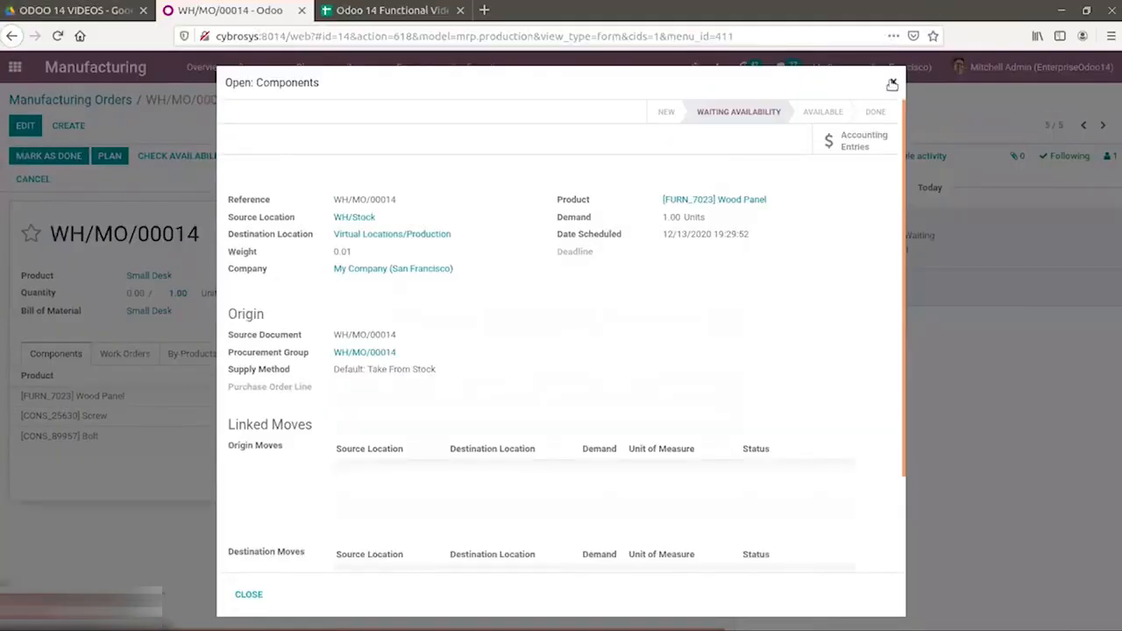
left_click(893, 81)
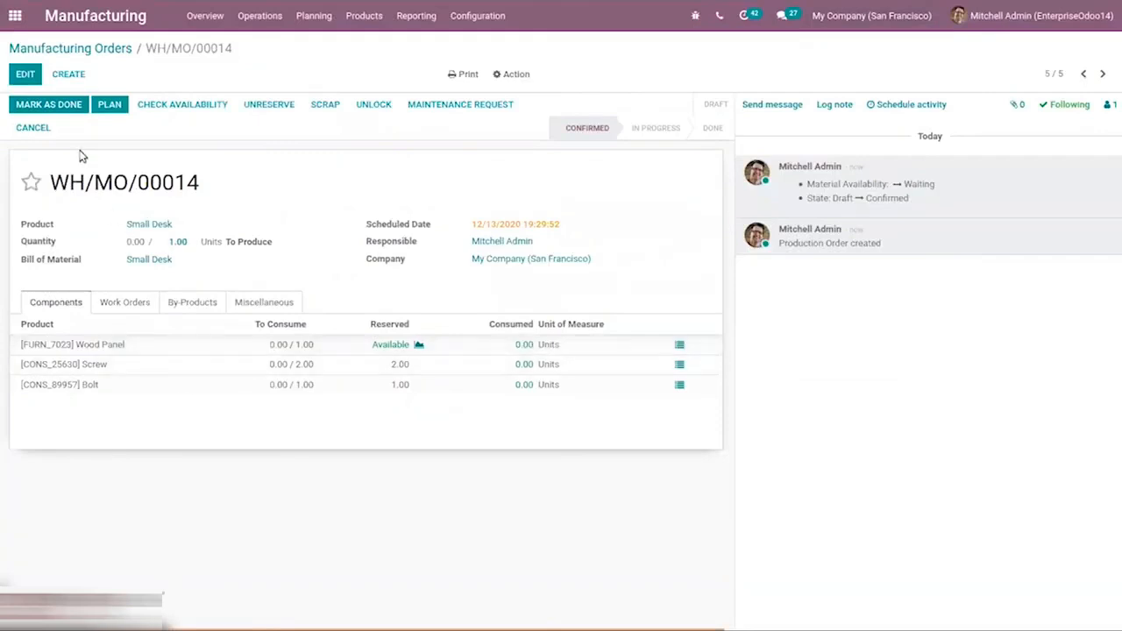
left_click(376, 104)
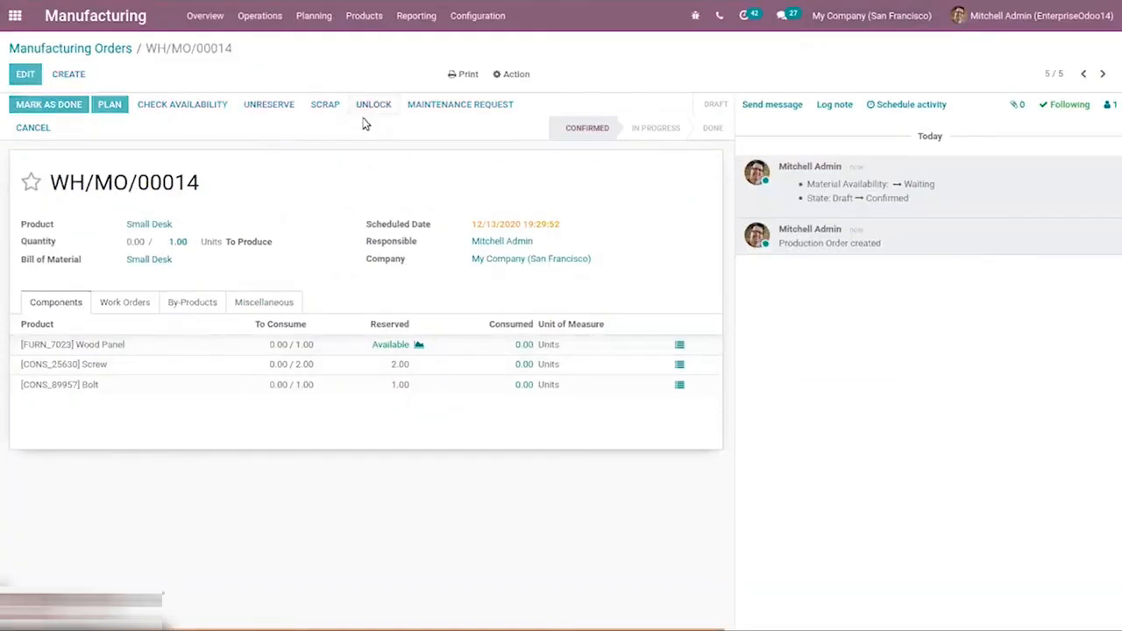
left_click(277, 352)
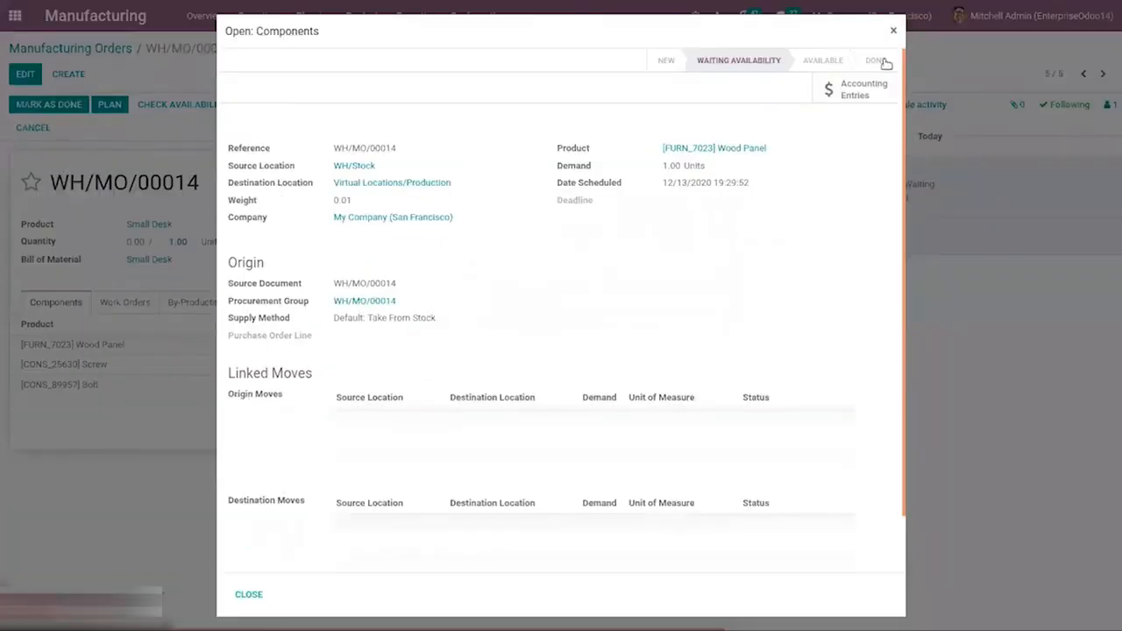
left_click(893, 32)
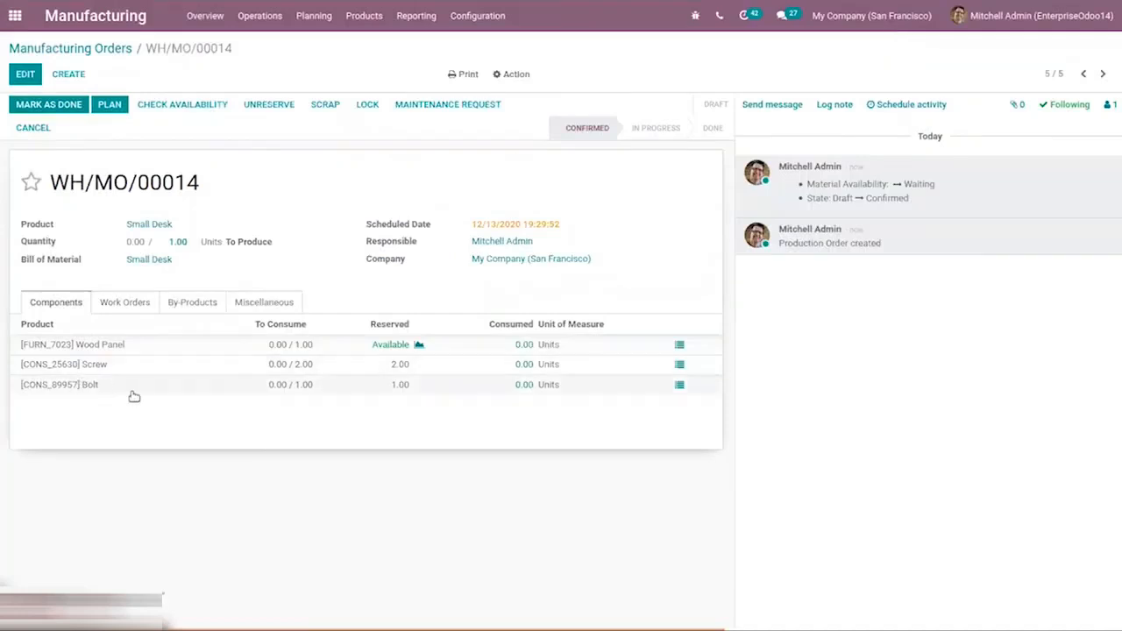
left_click(529, 342)
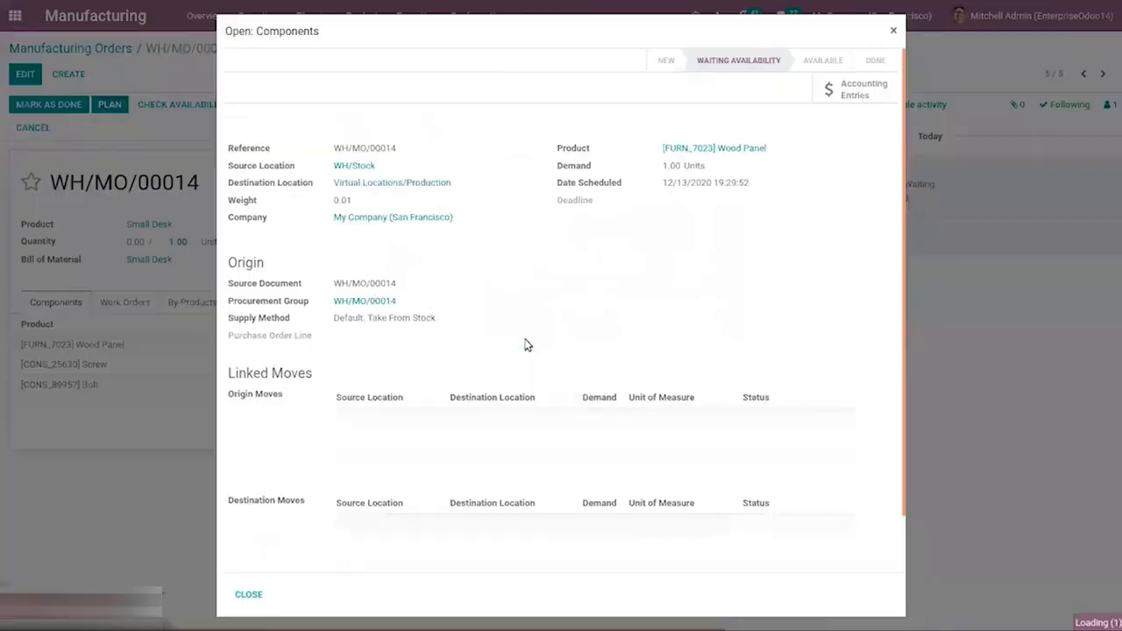
left_click(893, 28)
left_click(298, 350)
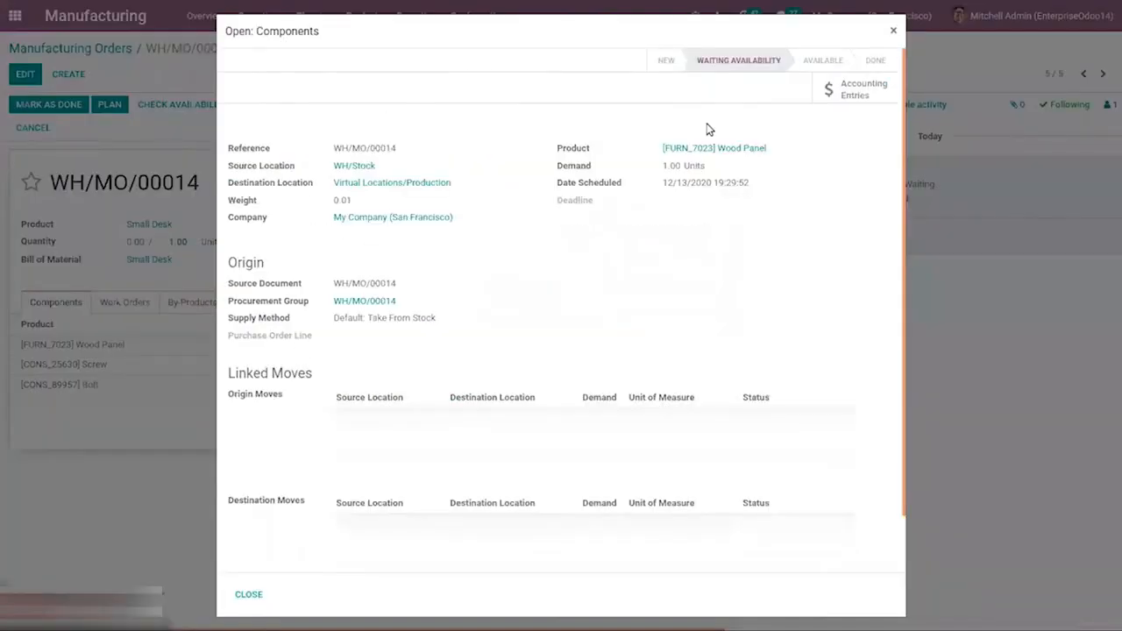
left_click(893, 31)
Edit the manufacturing order in unlocked mode and save it with the Bolt's quantity to consume set to 5.
left_click(24, 73)
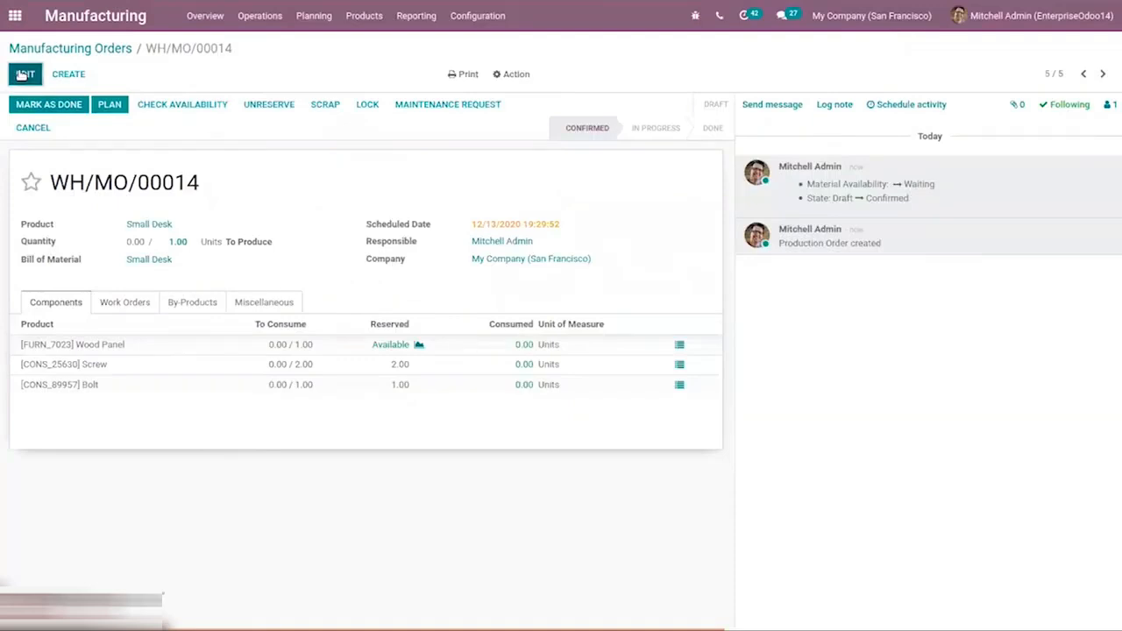
left_click(368, 106)
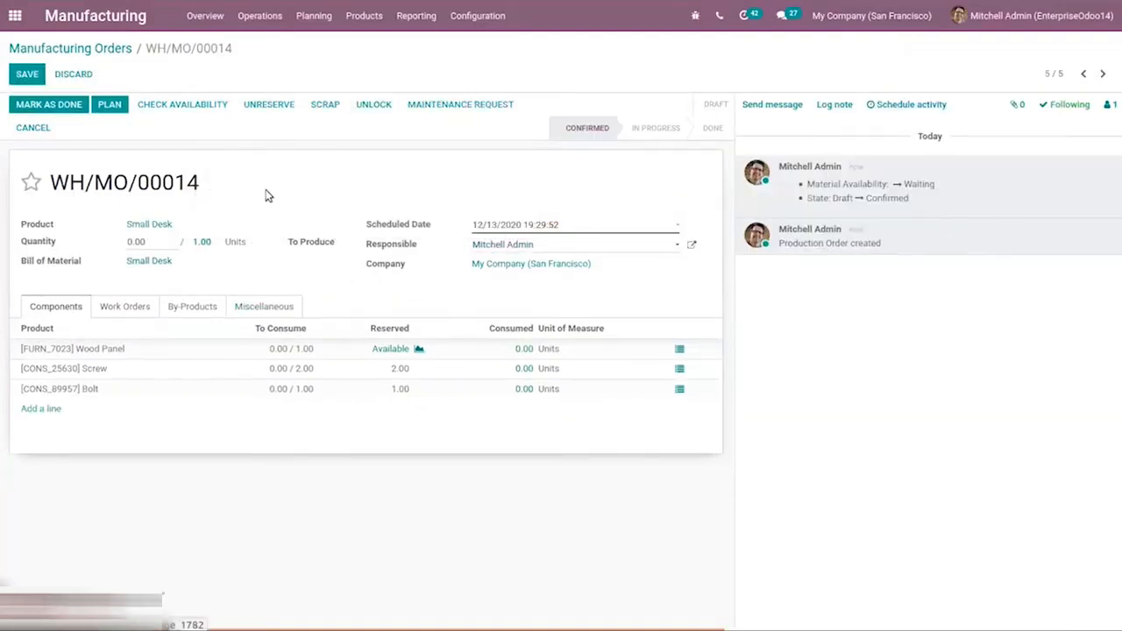
mouse_move(299, 352)
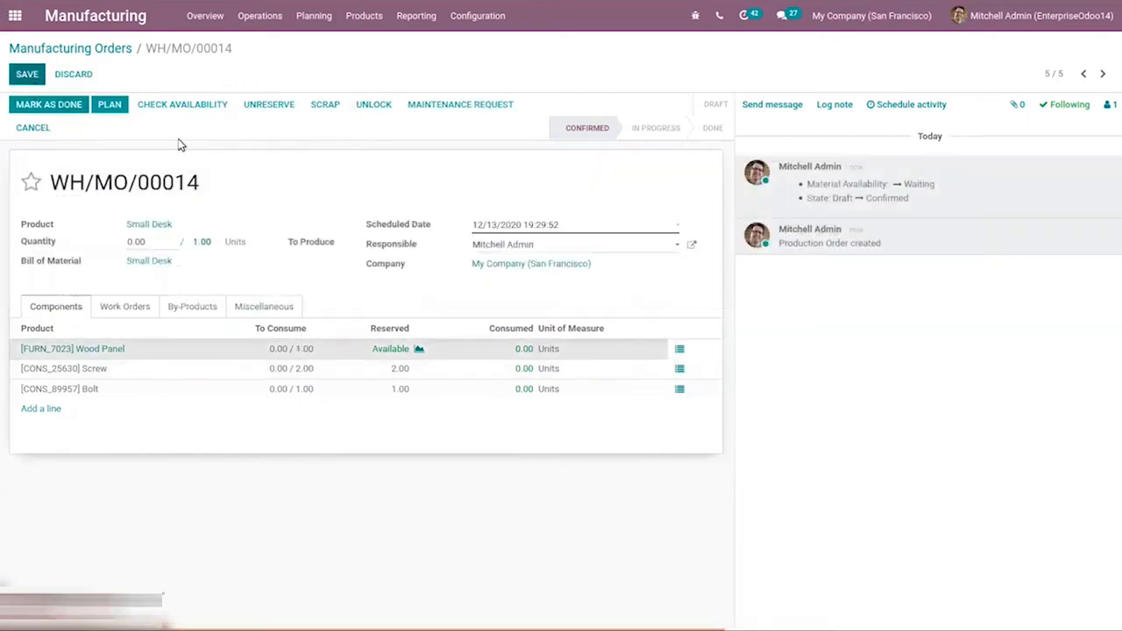
left_click(371, 106)
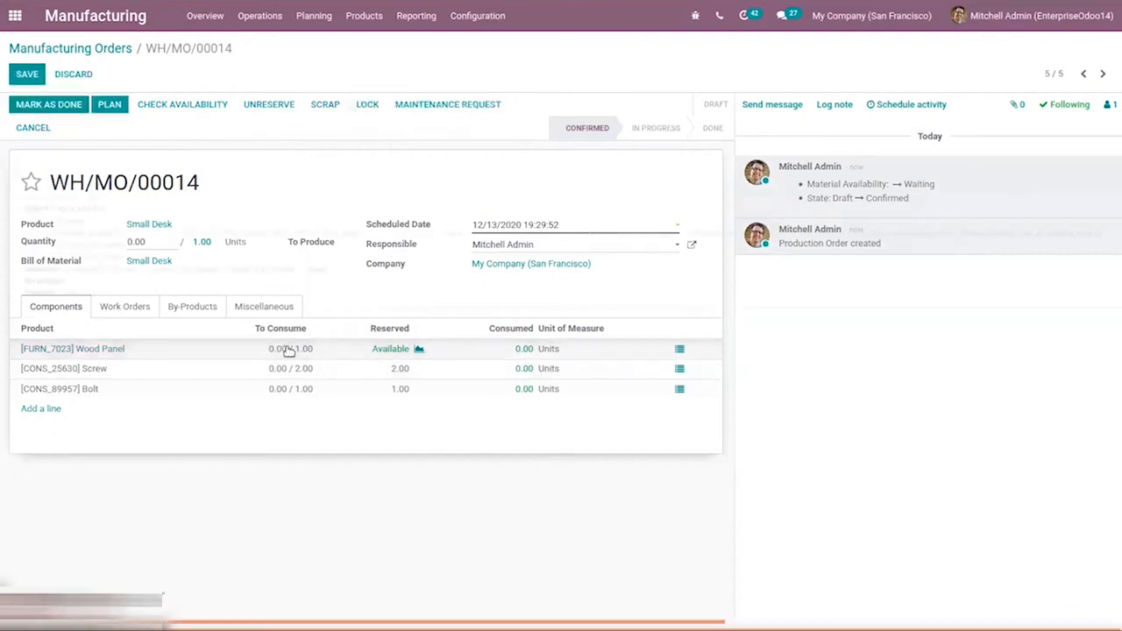
left_click(289, 349)
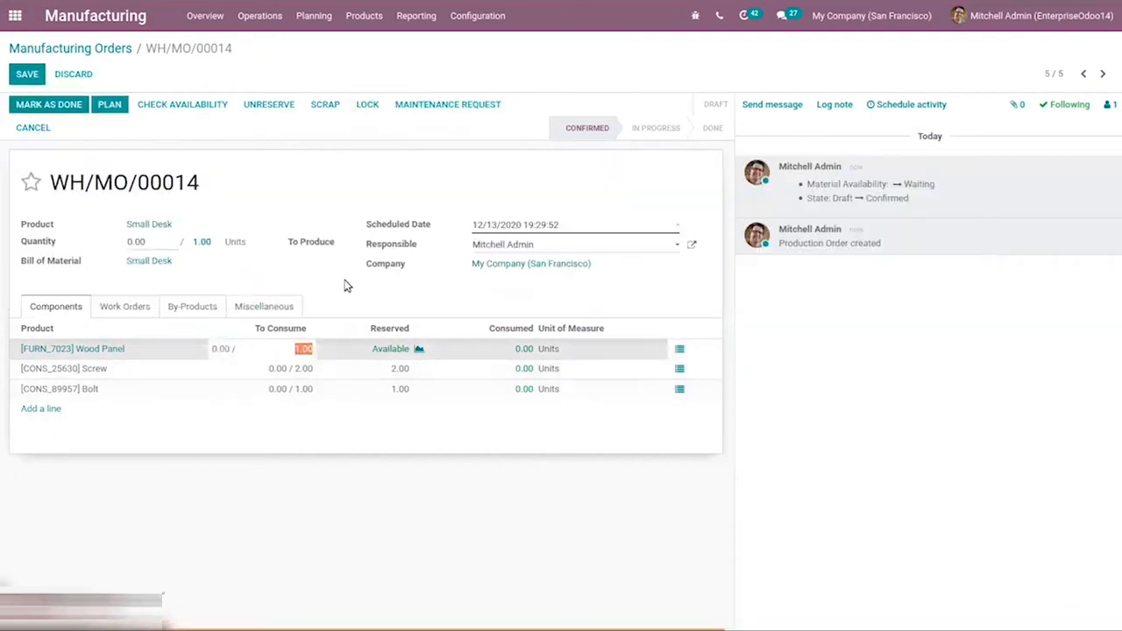
left_click(303, 388)
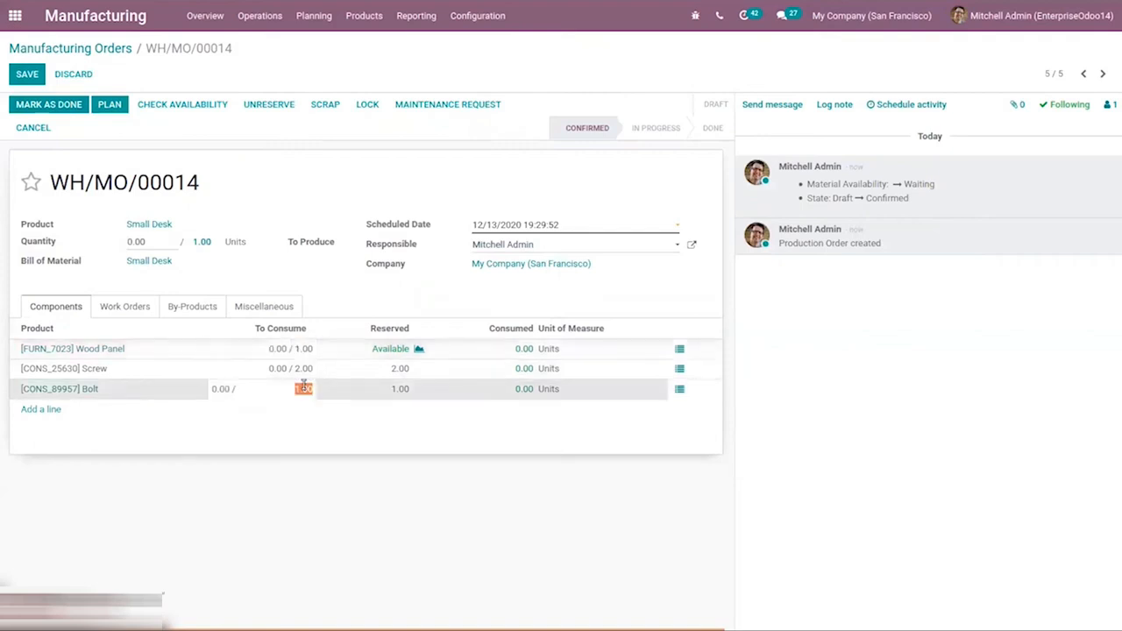
type("5")
left_click(24, 74)
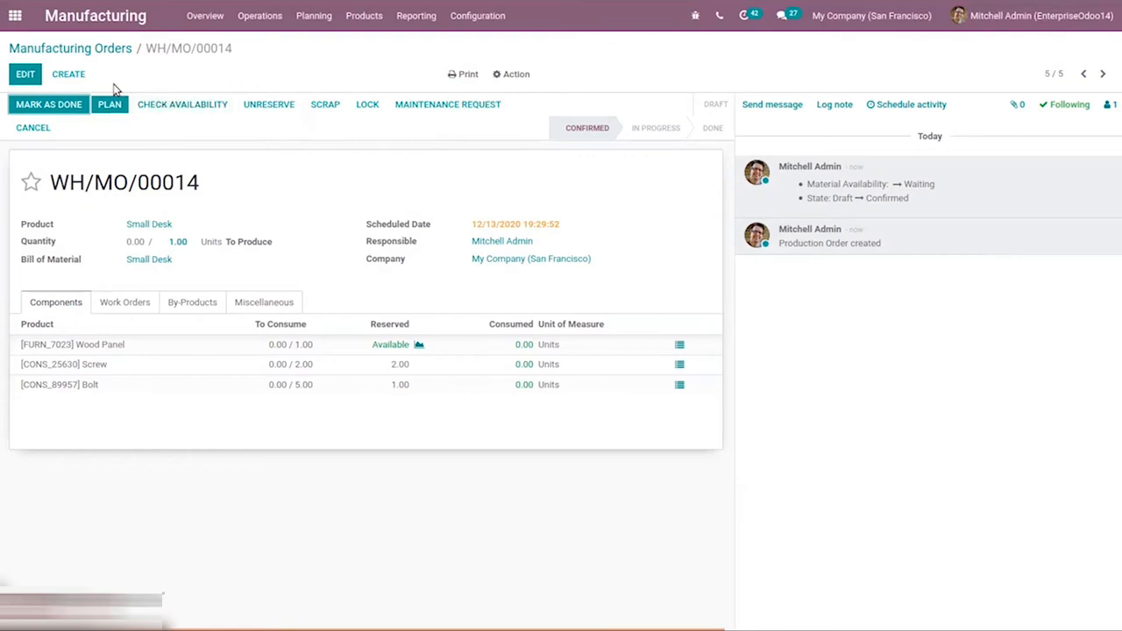
Check component availability for the manufacturing order and plan its work orders.
left_click(164, 104)
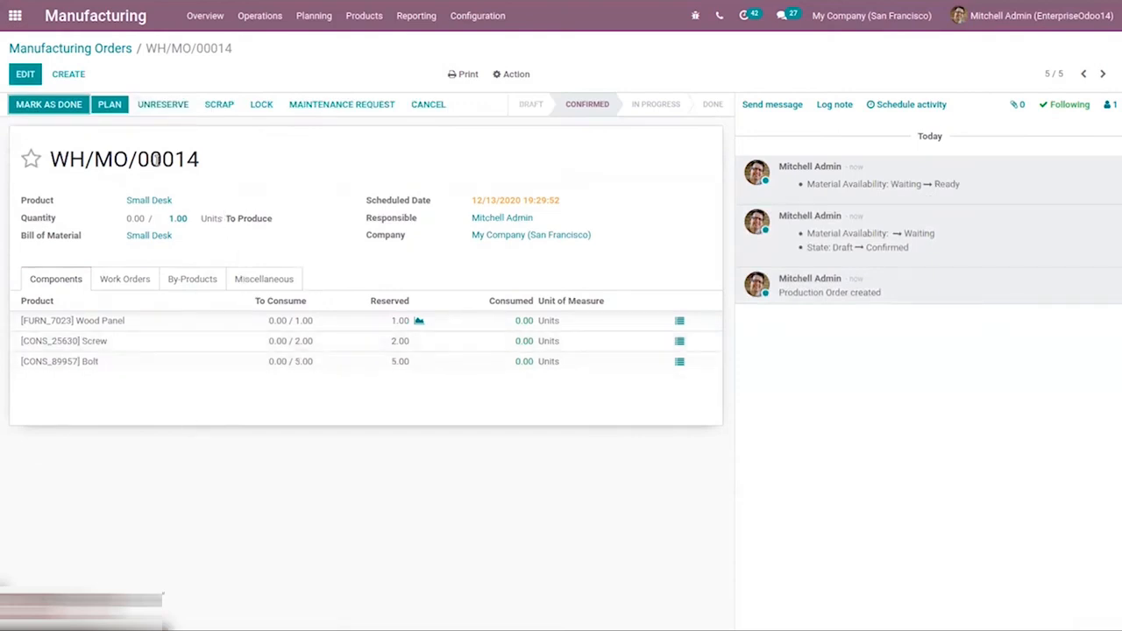
left_click(116, 106)
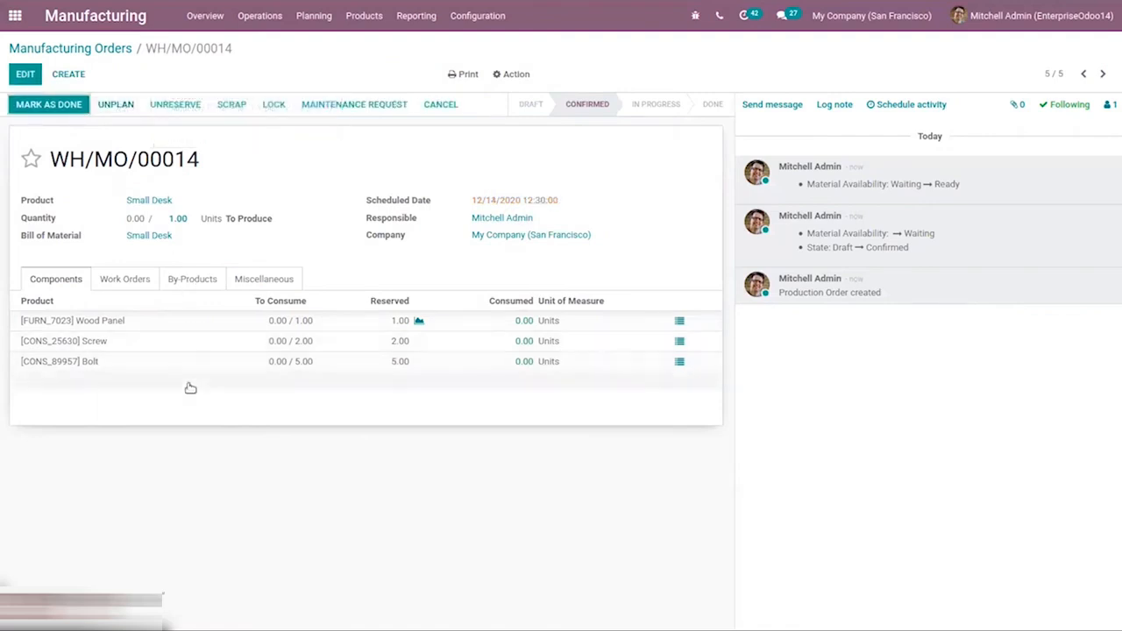
Examine the planned work orders and the scheduling information of the Drilling operation.
left_click(111, 282)
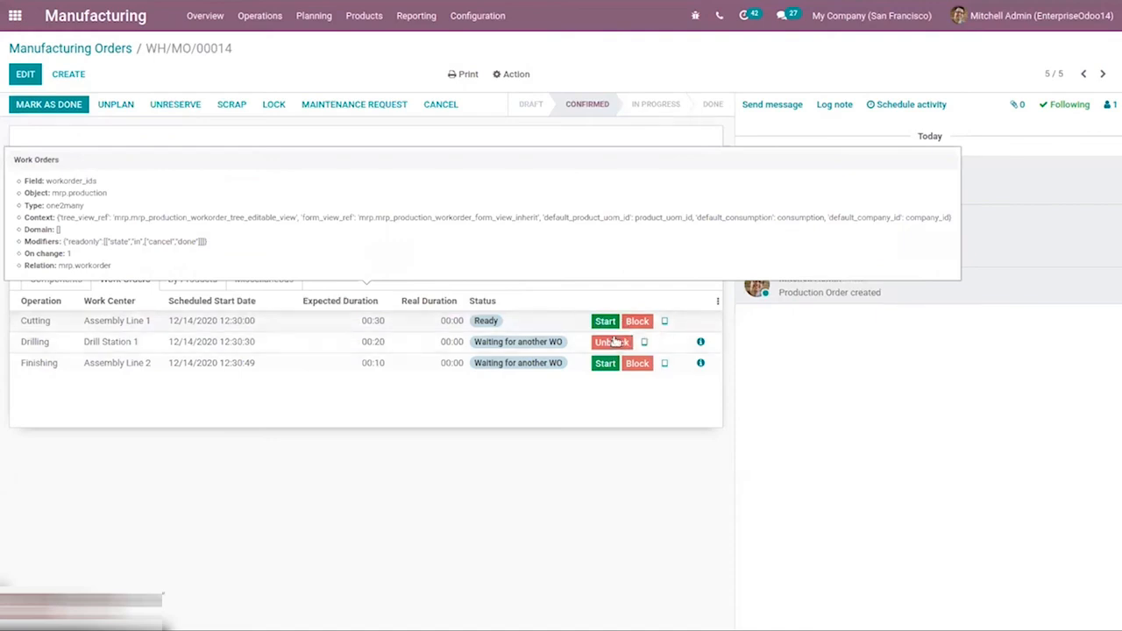
left_click(701, 342)
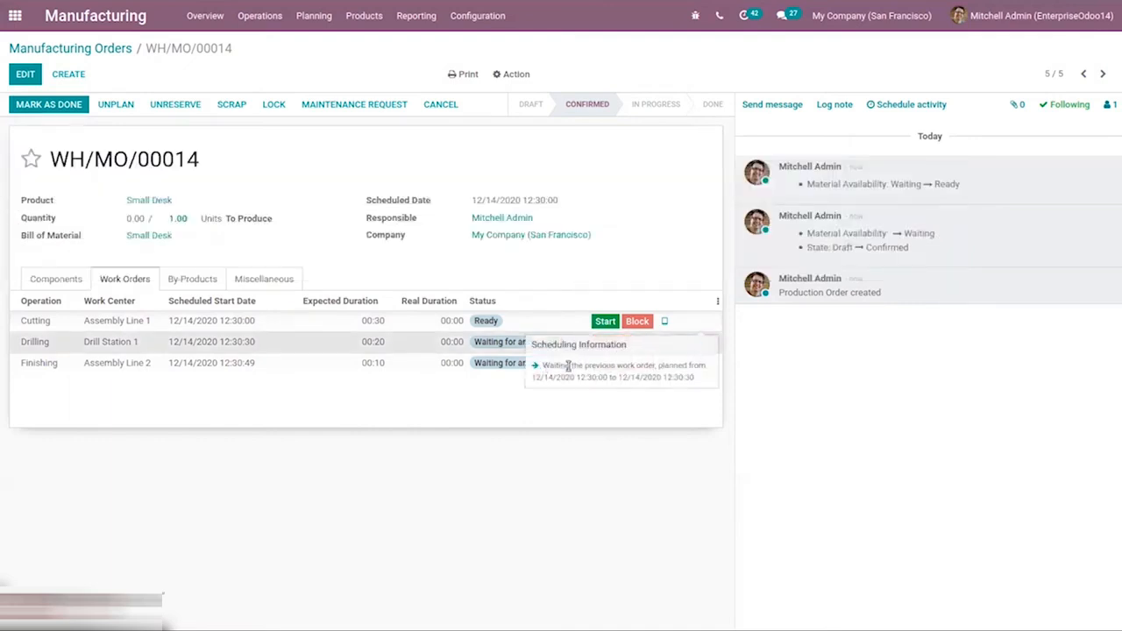
left_click(677, 406)
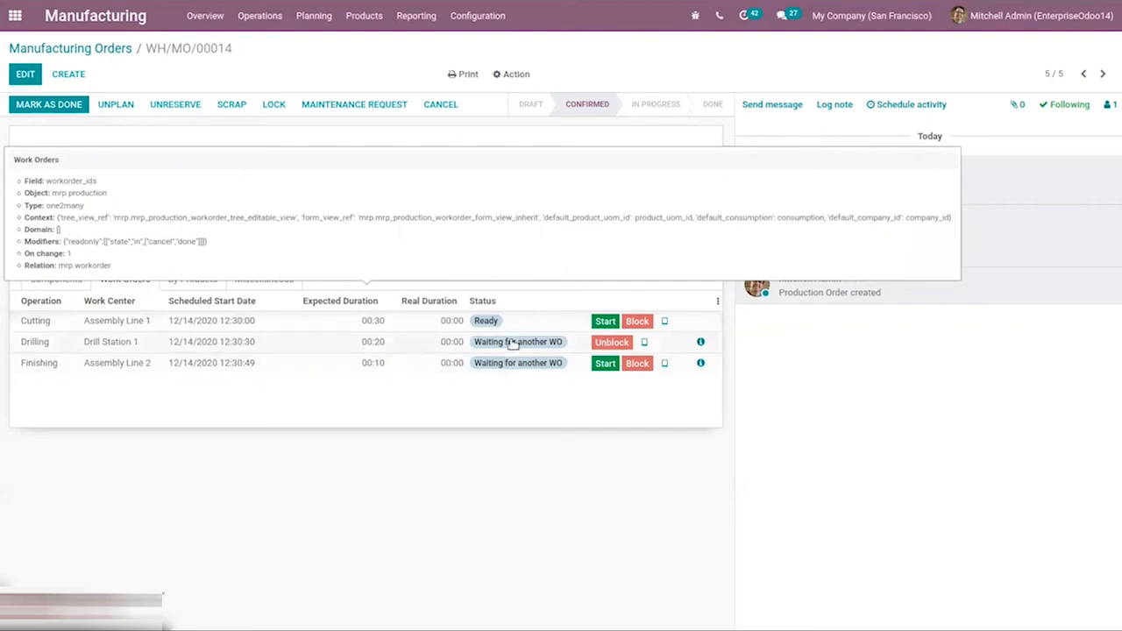
Start the Cutting work order and set its produced Small Desk quantity to 1.00 in the tablet view.
left_click(605, 322)
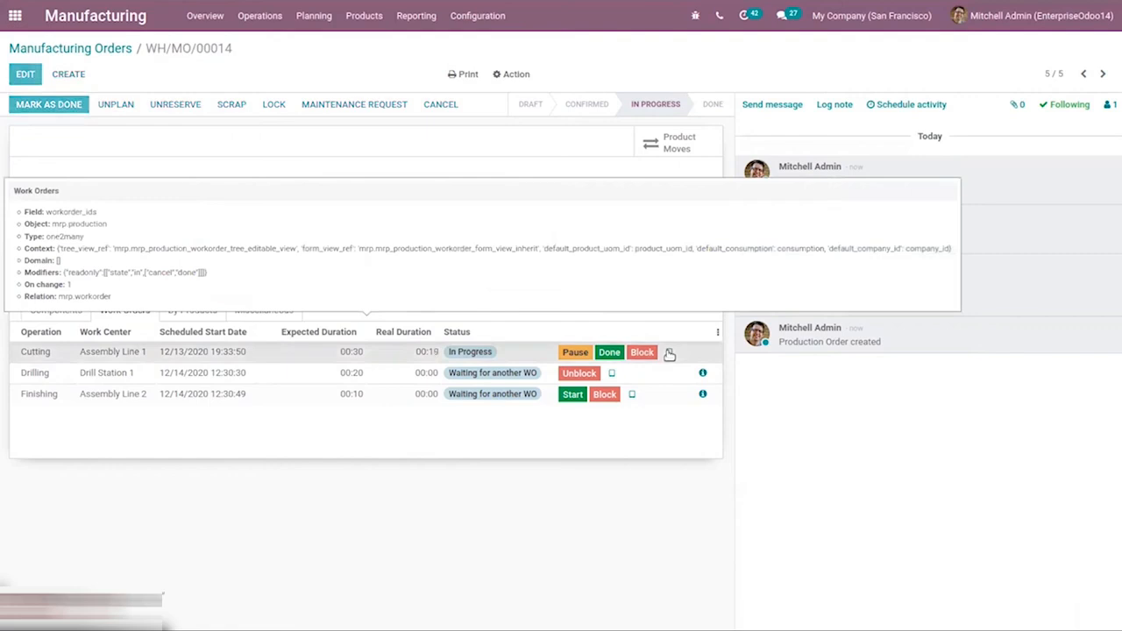
left_click(669, 352)
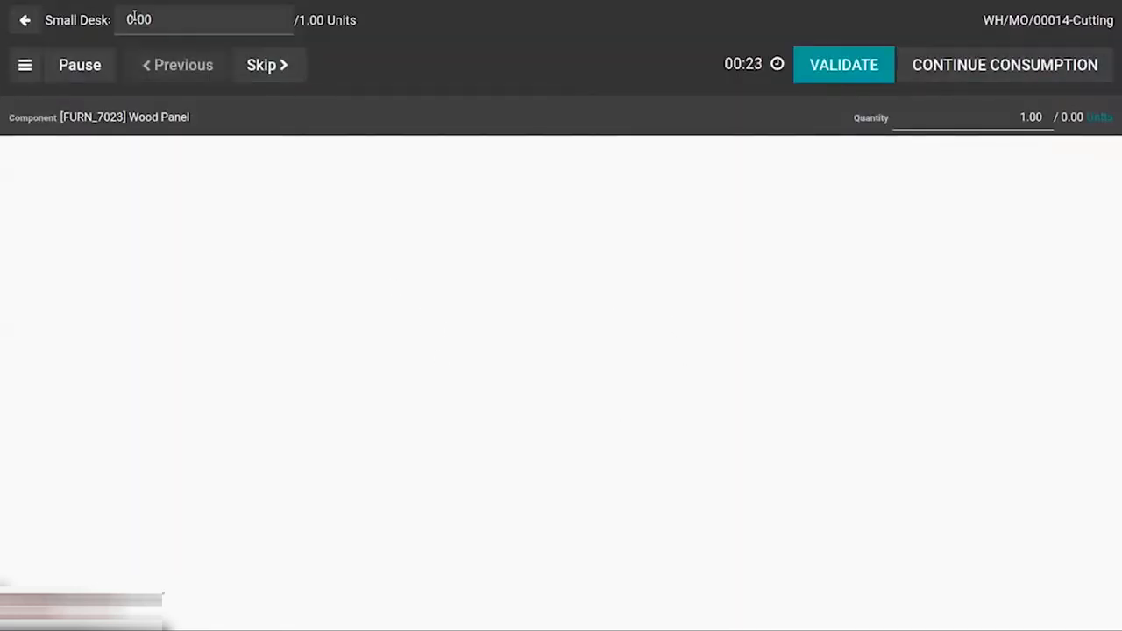
key("BackSpace")
type("1")
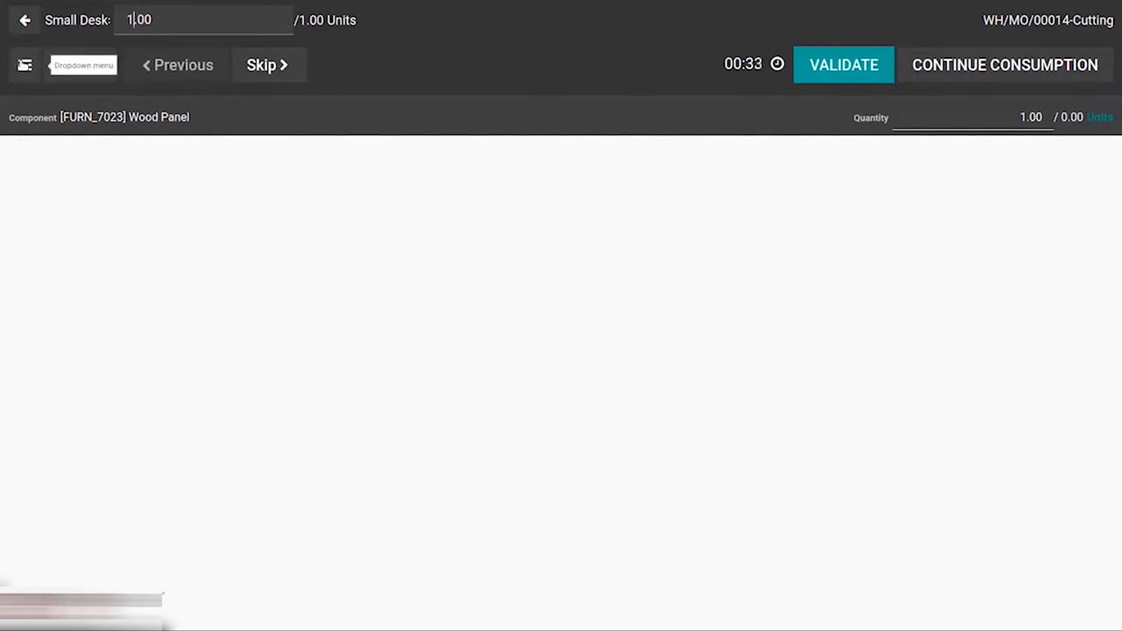
Add one unit of the Table Leg (FURN_2333) as an extra component of the Cutting work order.
left_click(24, 65)
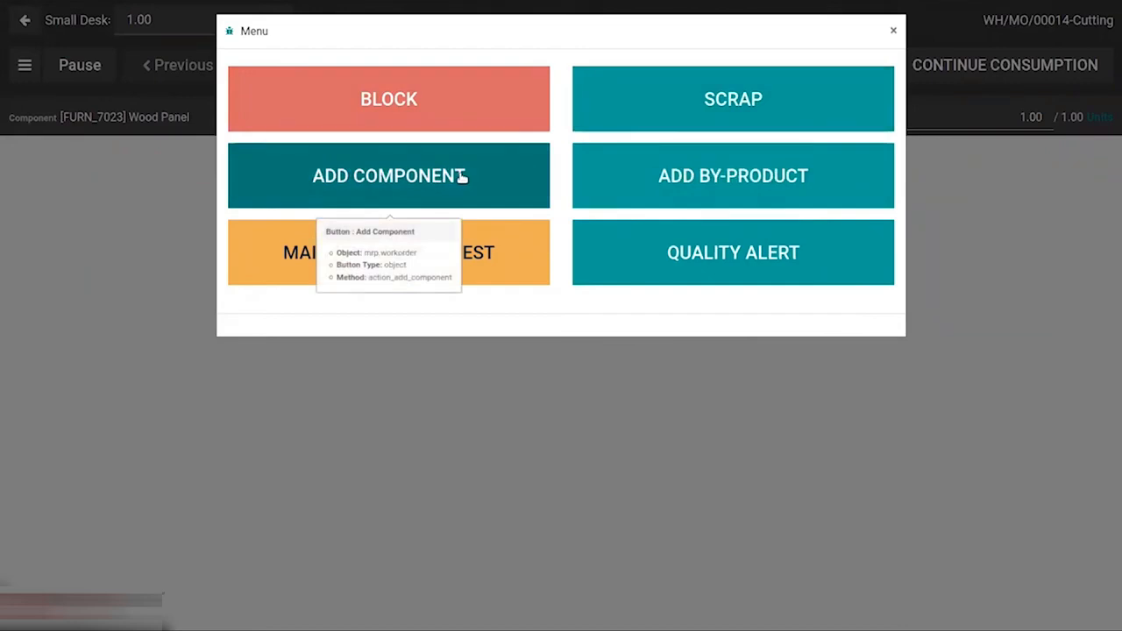
left_click(495, 195)
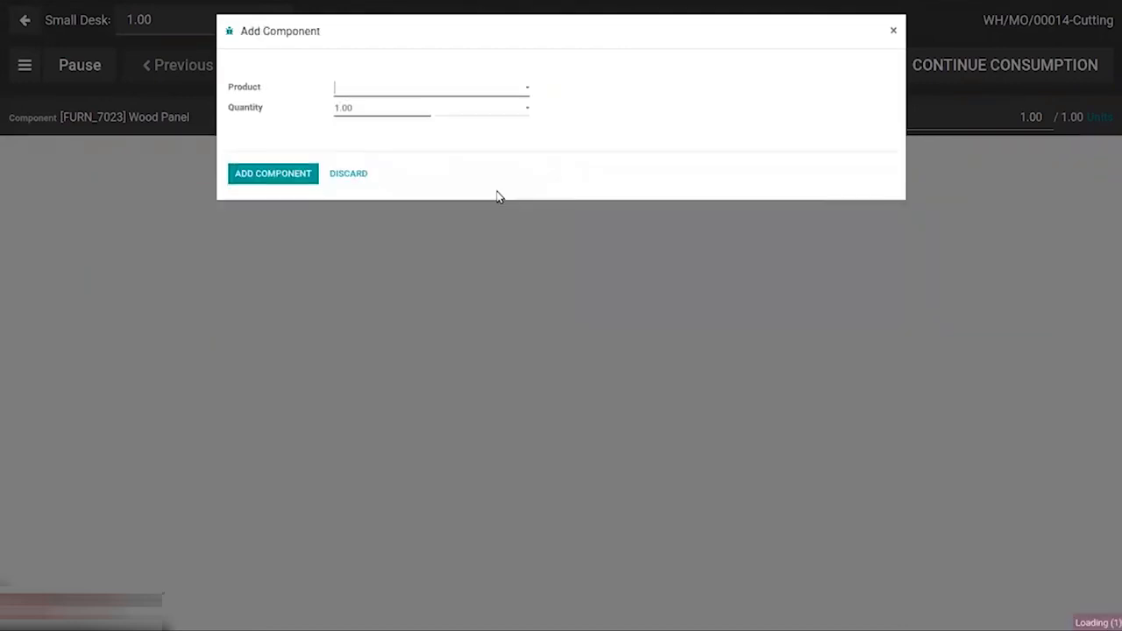
left_click(371, 90)
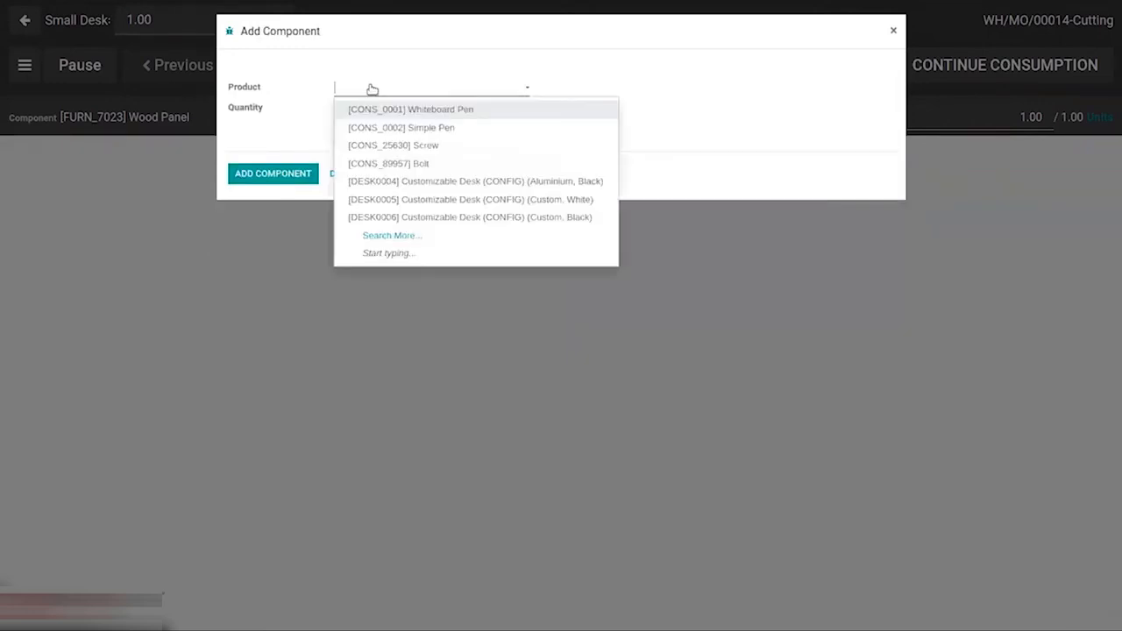
left_click(386, 237)
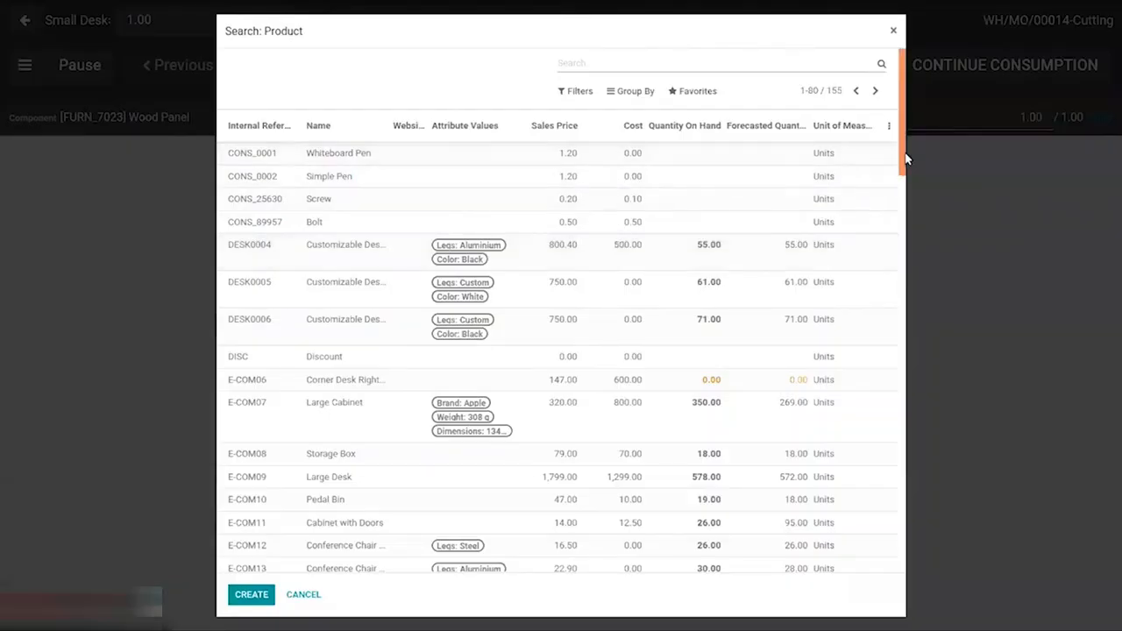
left_click_drag(908, 157, 874, 310)
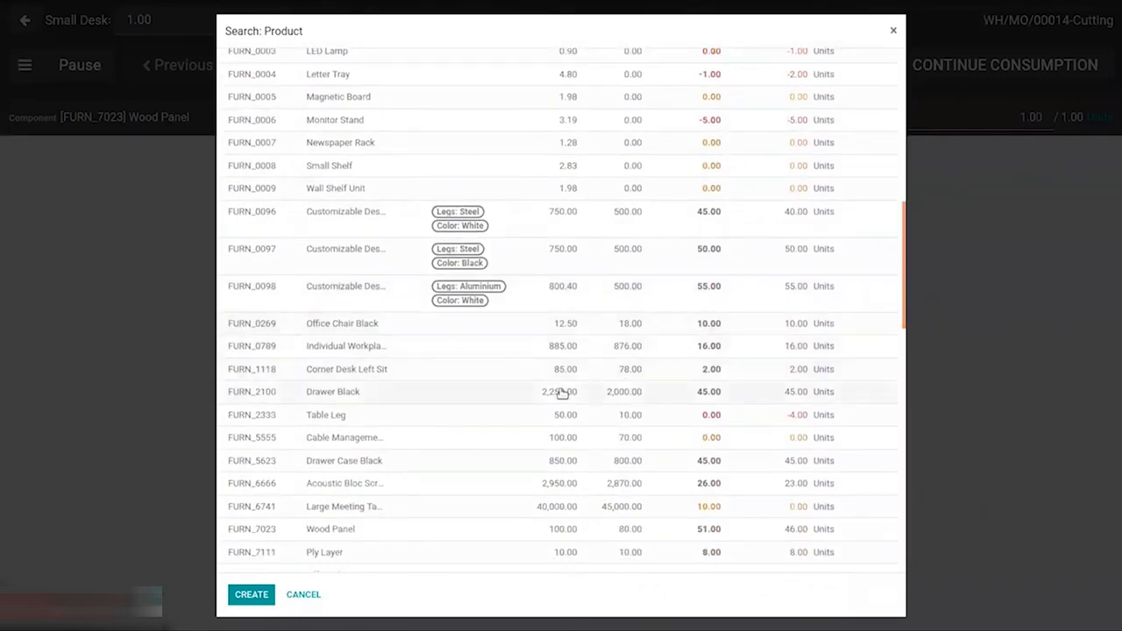
left_click(394, 417)
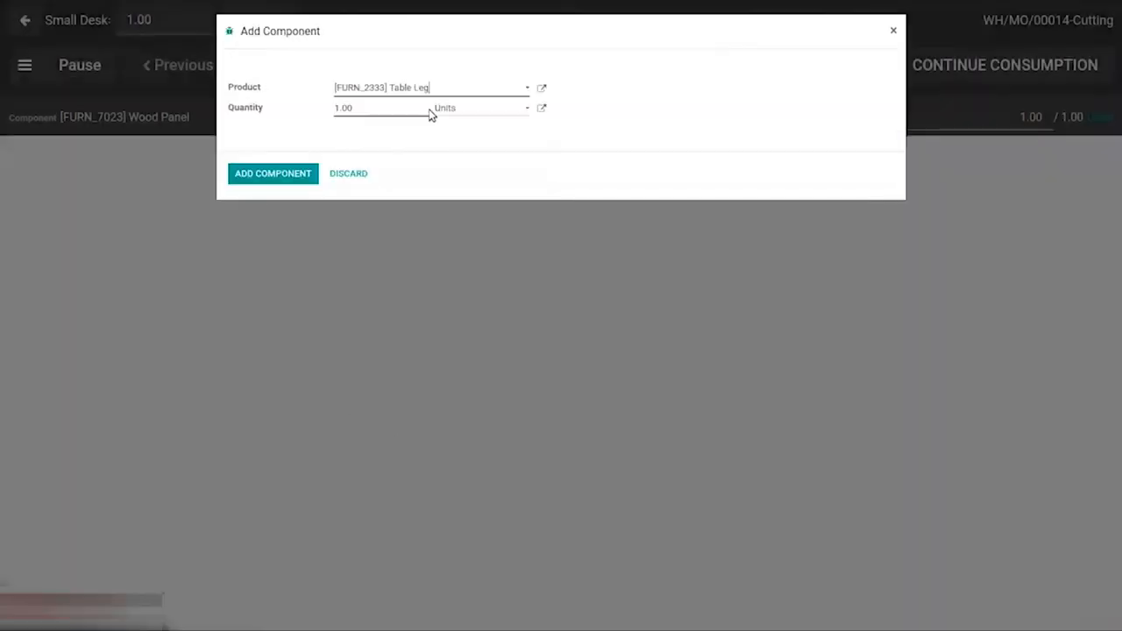
left_click(271, 175)
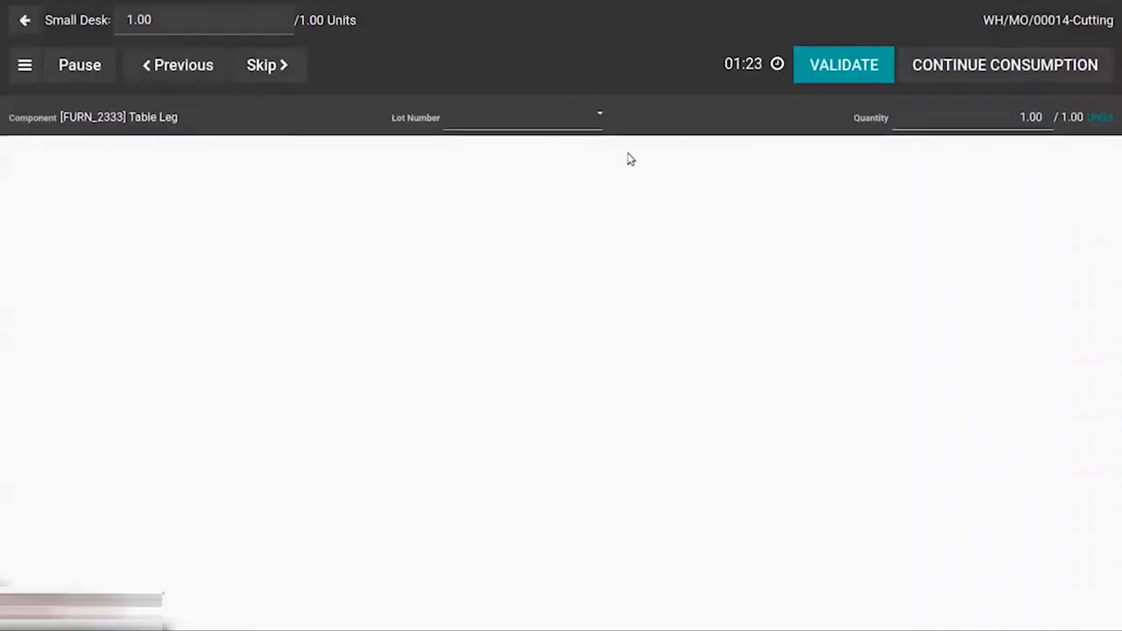
Try to validate the Table Leg component consumption without a lot number.
left_click(846, 65)
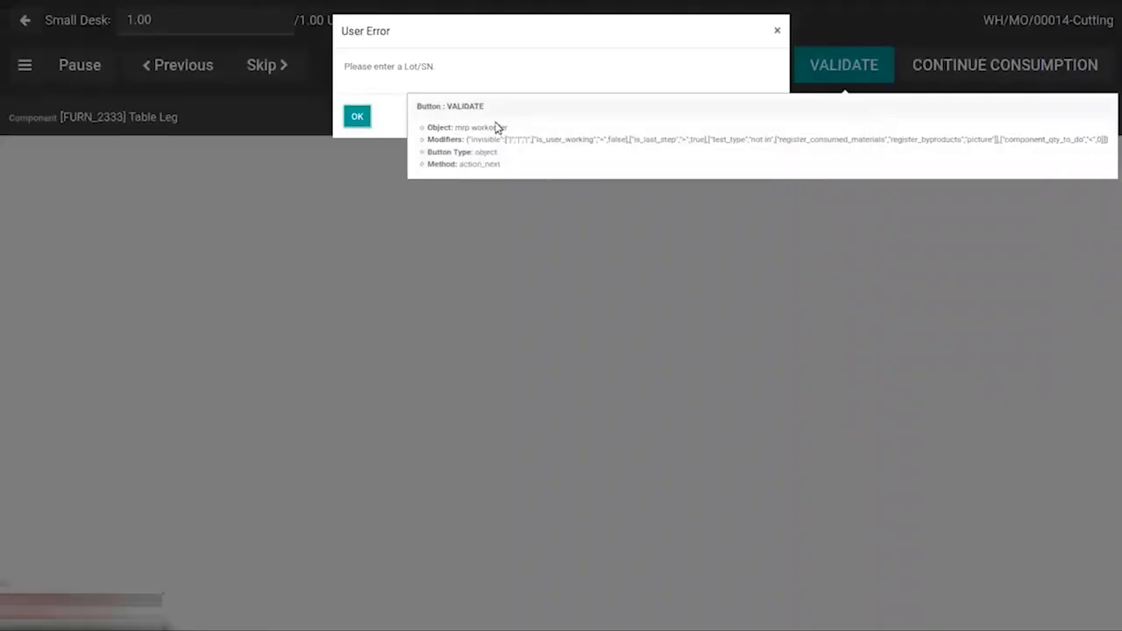
left_click(351, 117)
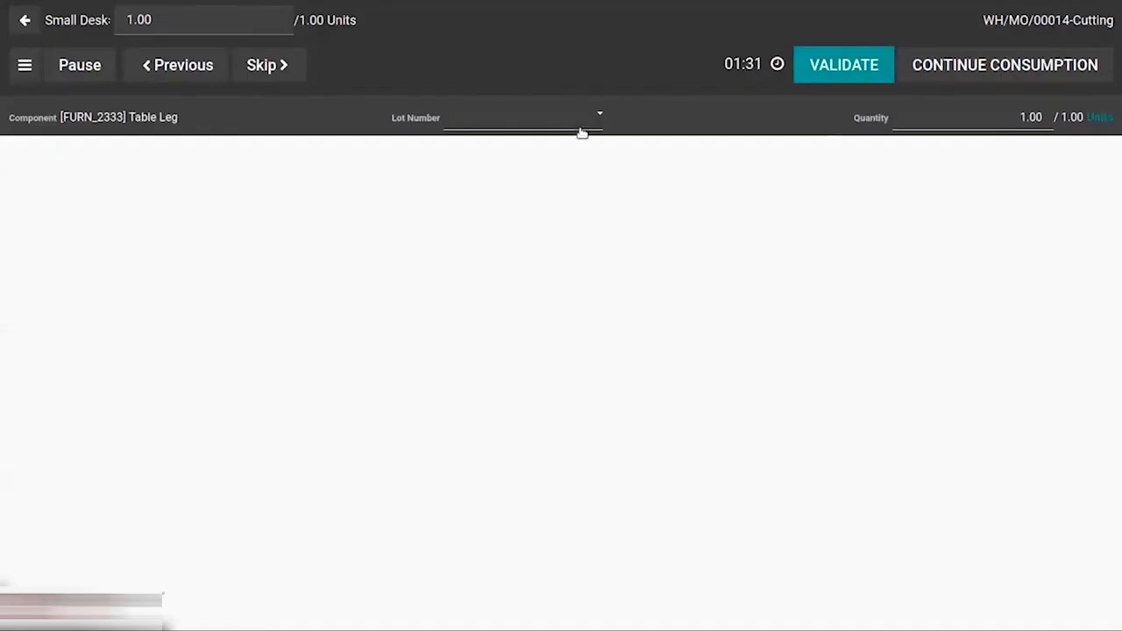
Create lot88 as the Table Leg's lot number and validate its consumption in the Cutting work order.
left_click(568, 124)
type("lot88")
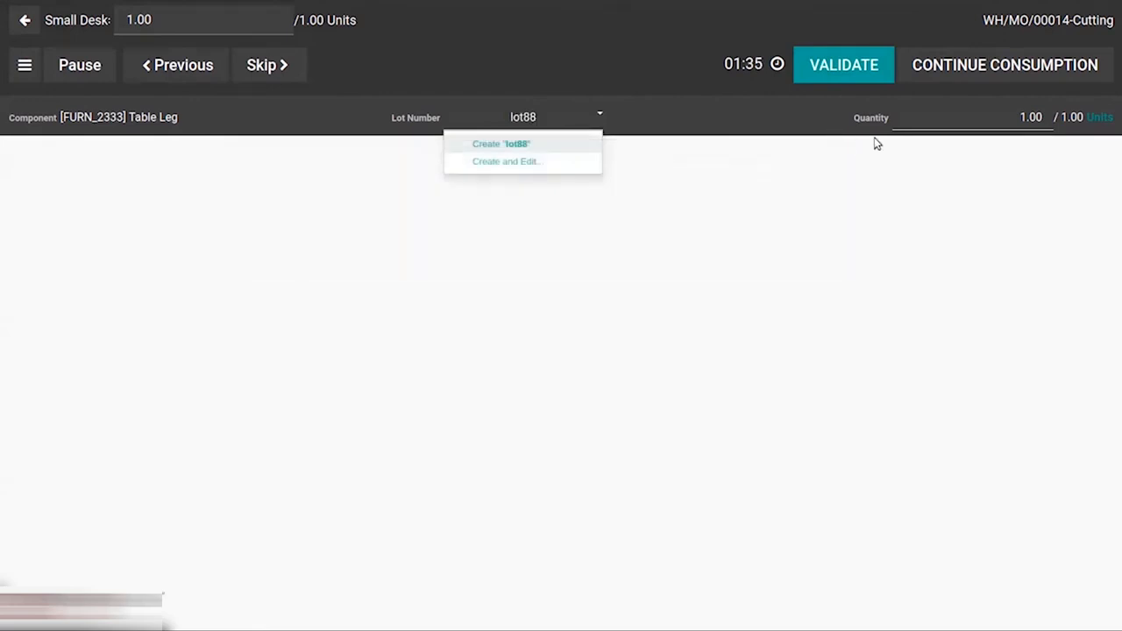
left_click(545, 141)
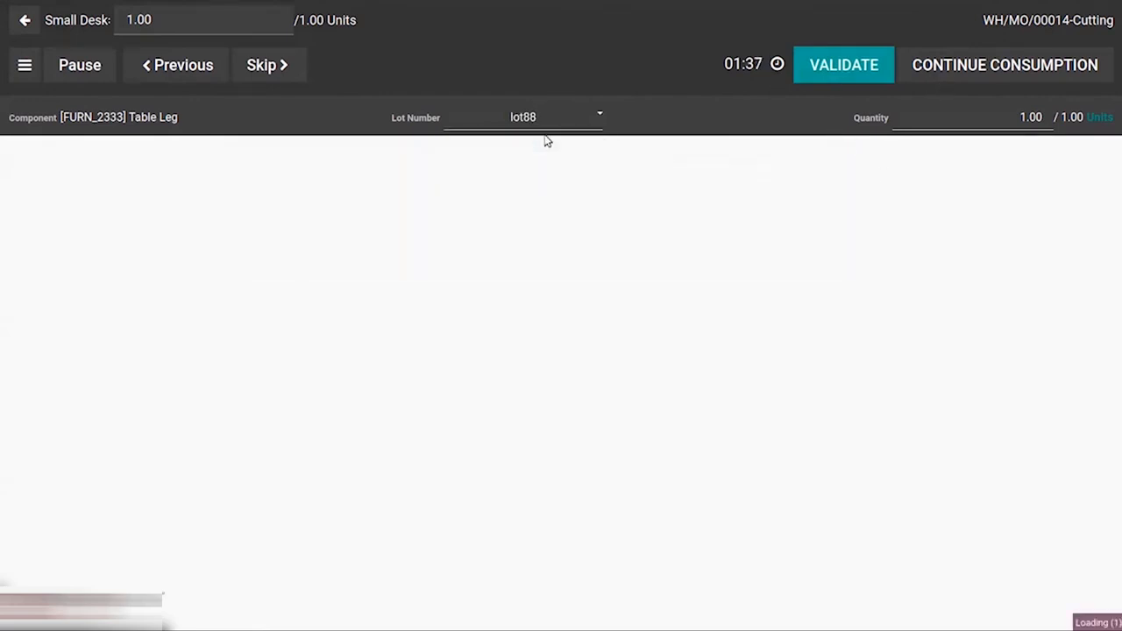
left_click(839, 64)
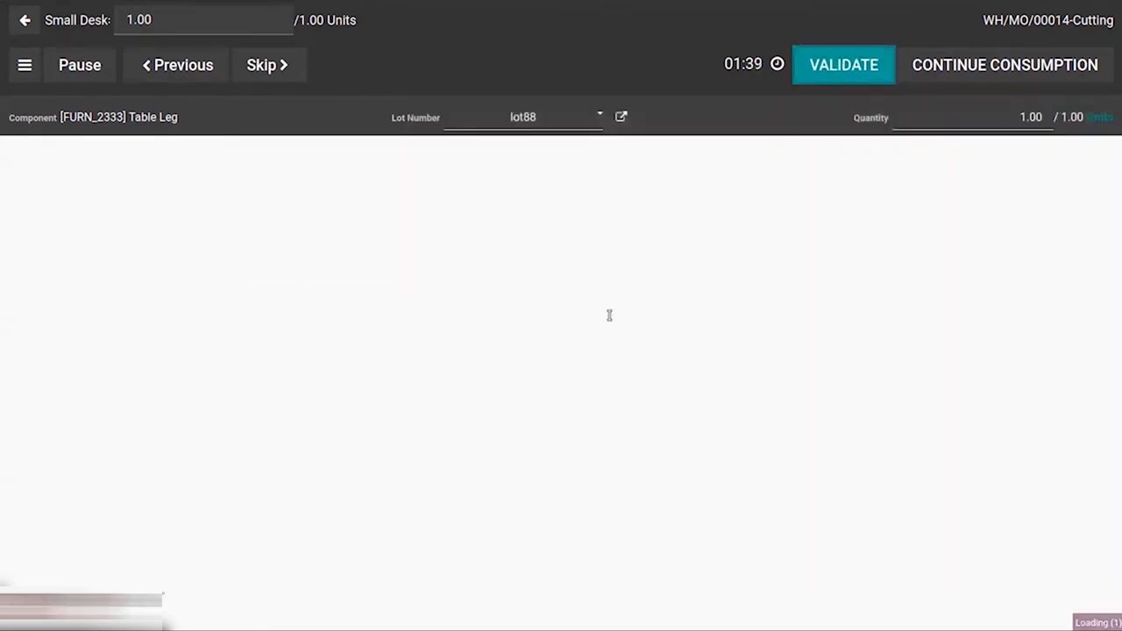
Validate the Wood Panel consumption and mark the Cutting work order as done.
left_click(844, 66)
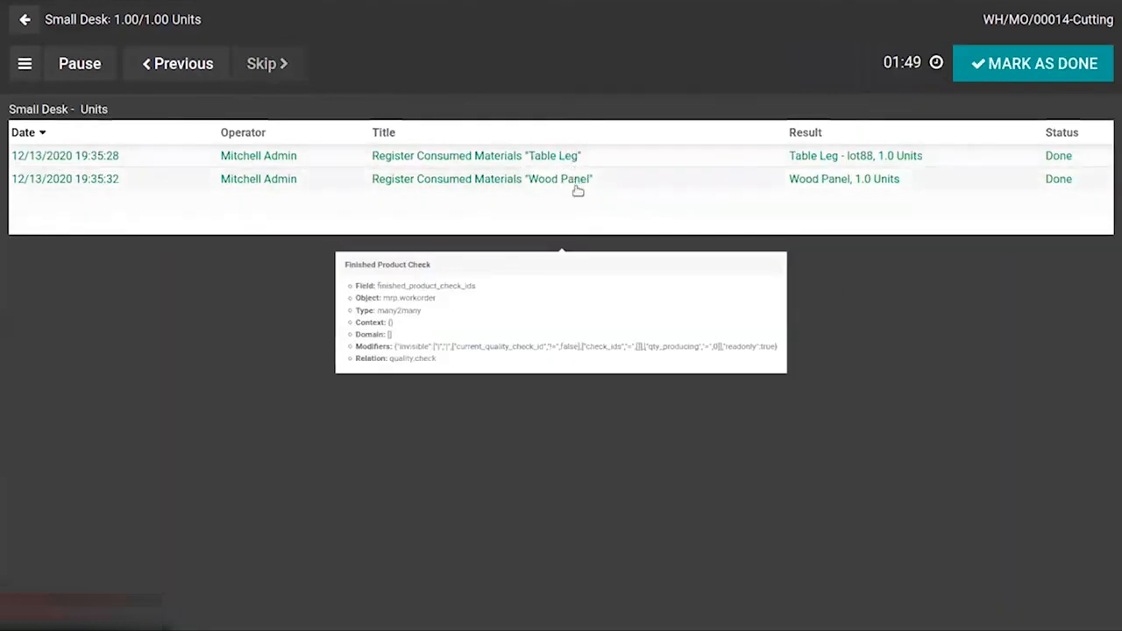
left_click(1011, 71)
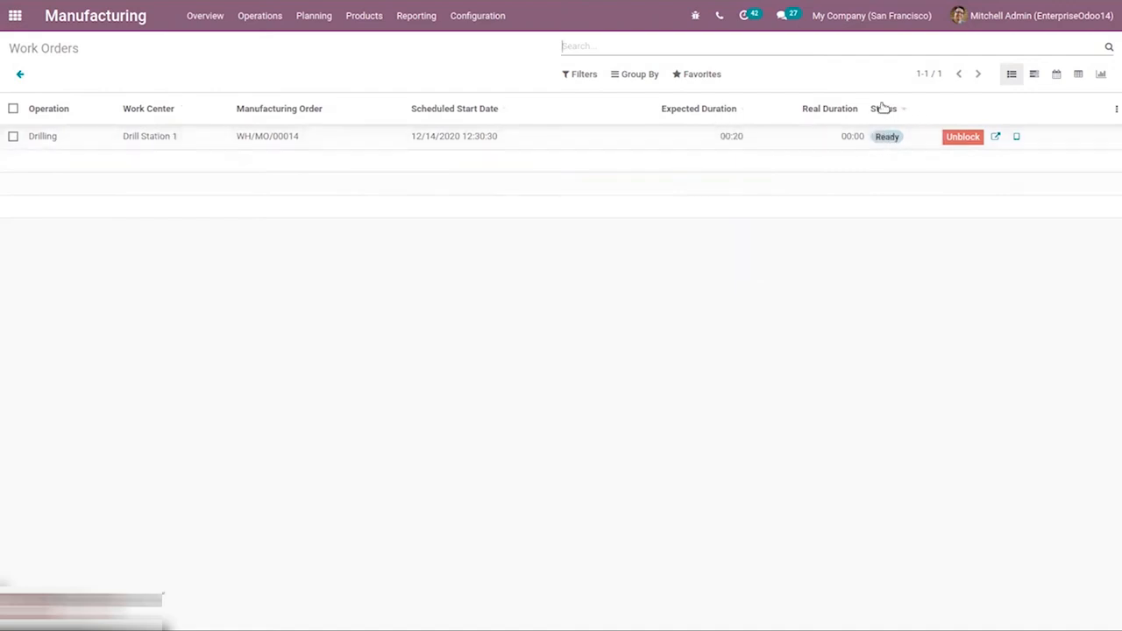
Unblock and start the Drilling work order and open its tablet view.
left_click(968, 137)
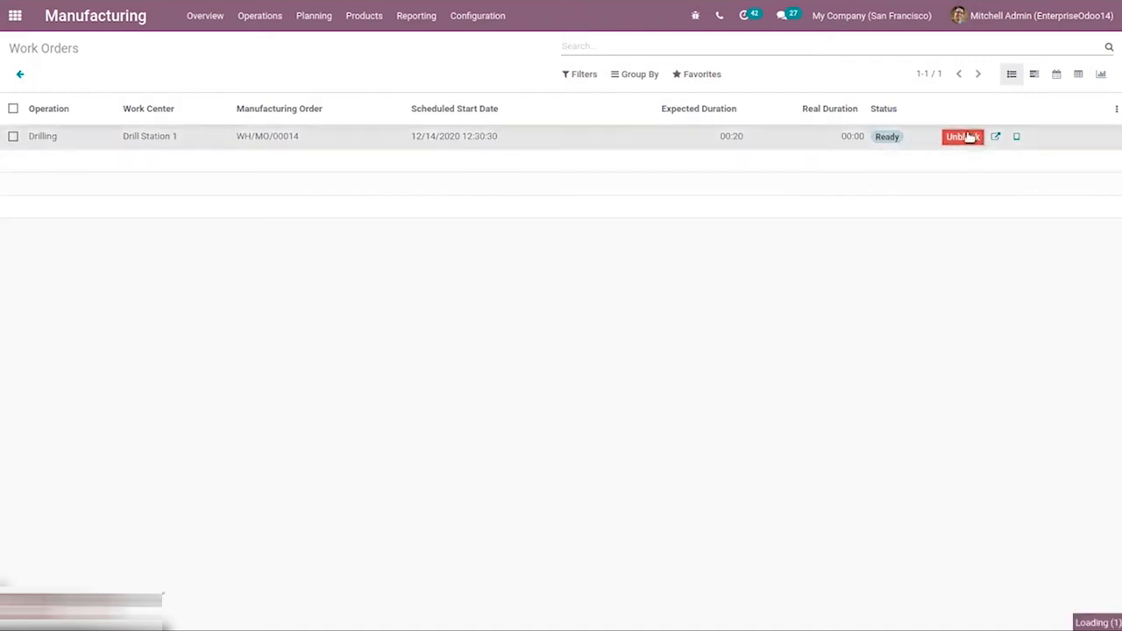
left_click(931, 138)
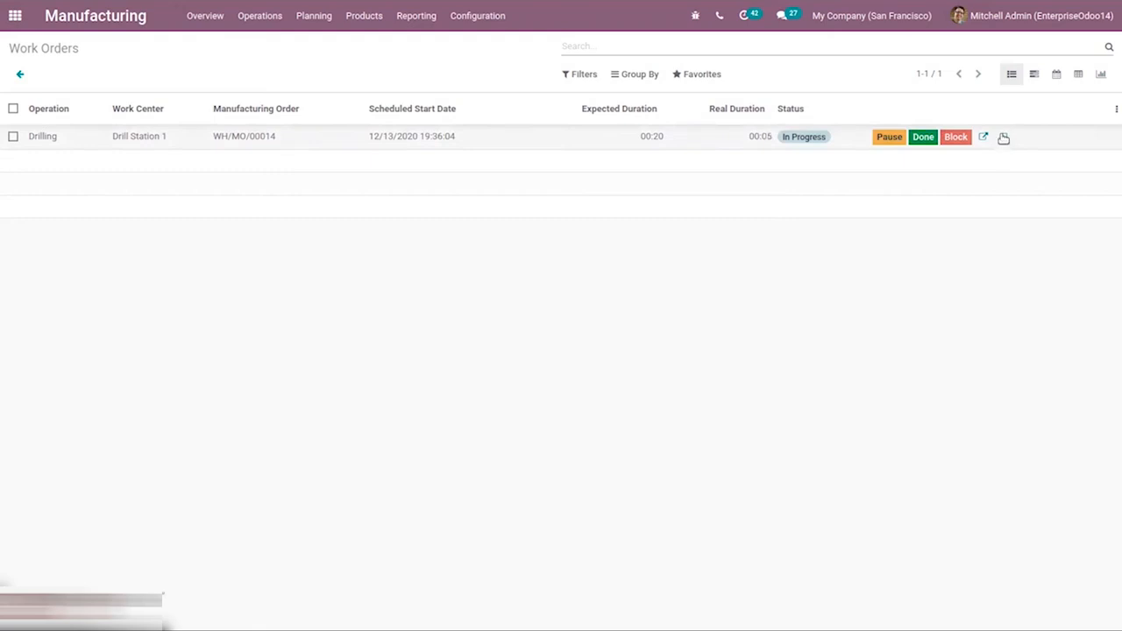
left_click(1004, 137)
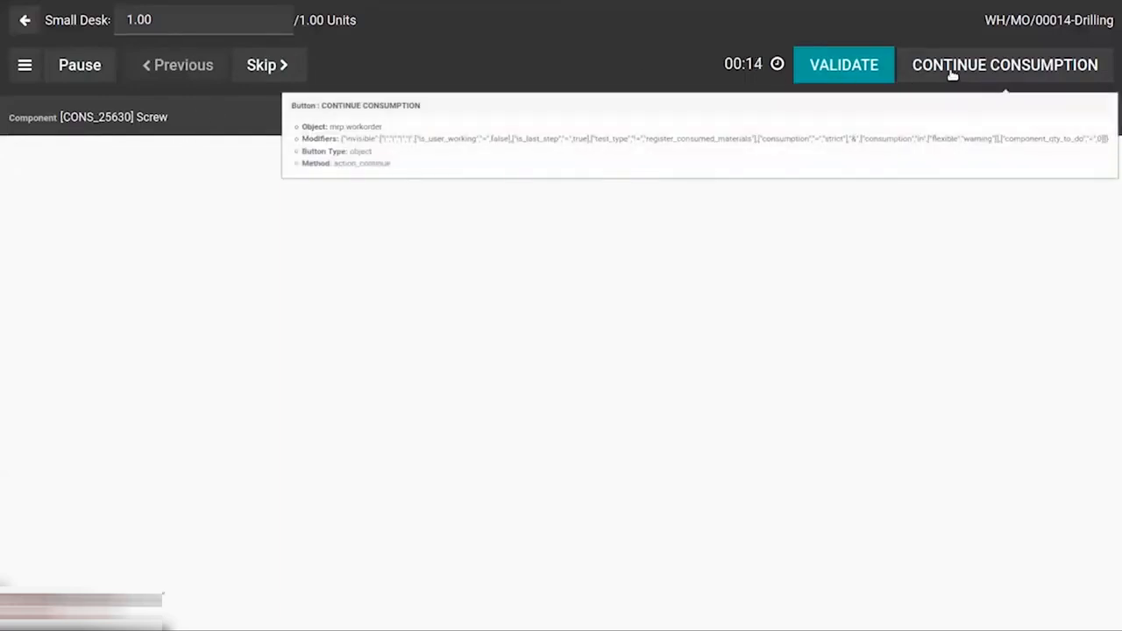
Add 1.00 unit of Wood as a by-product of the Drilling work order.
left_click(25, 66)
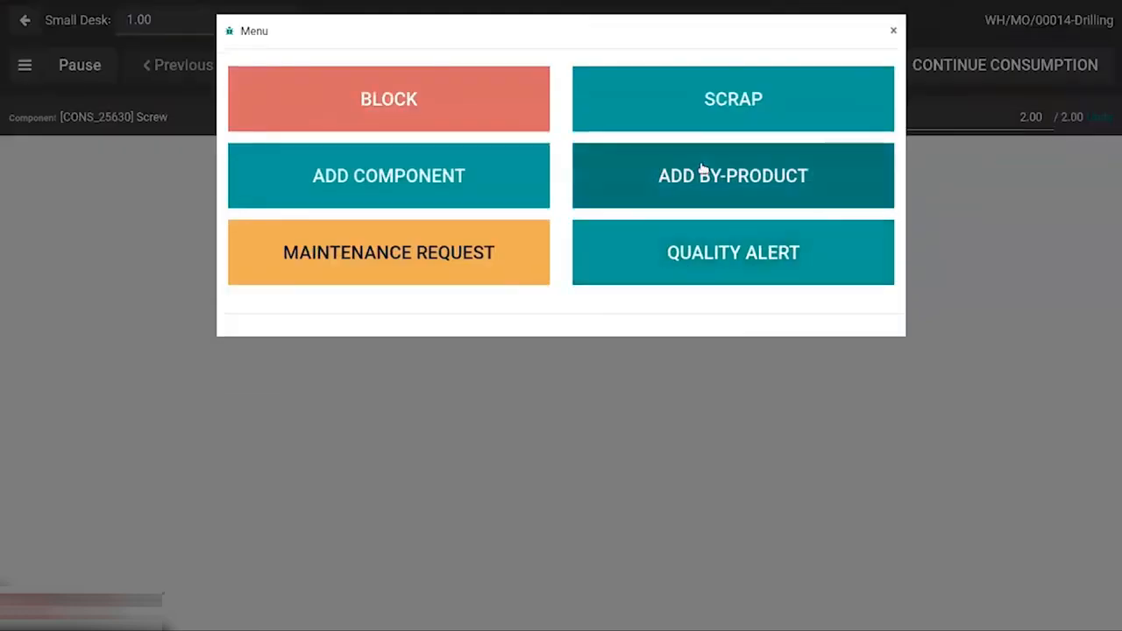
left_click(701, 170)
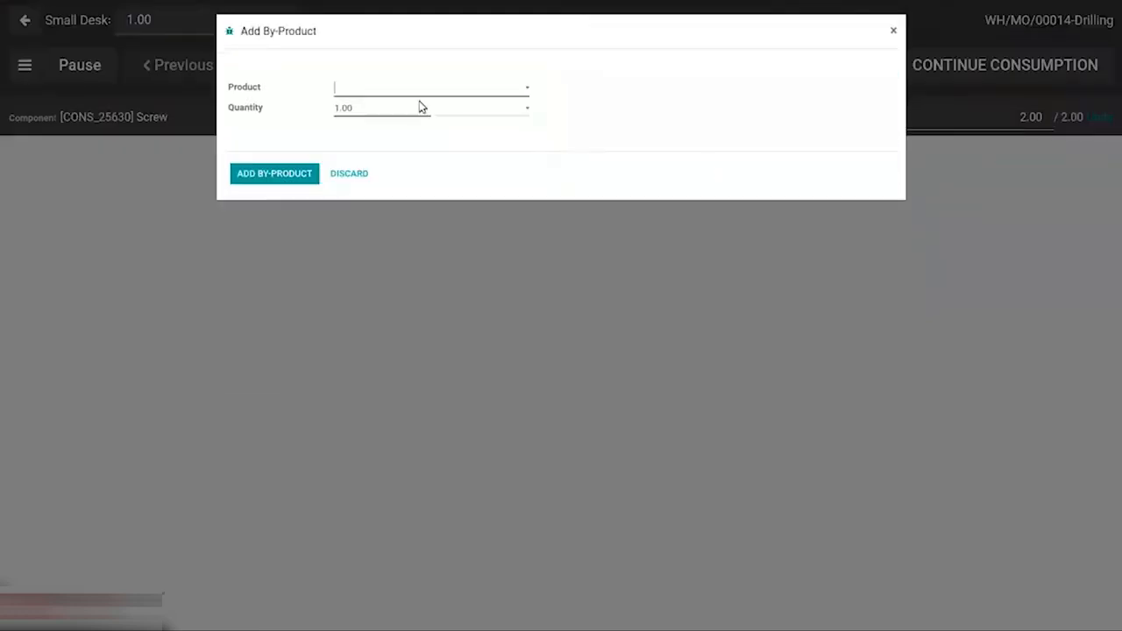
left_click(396, 90)
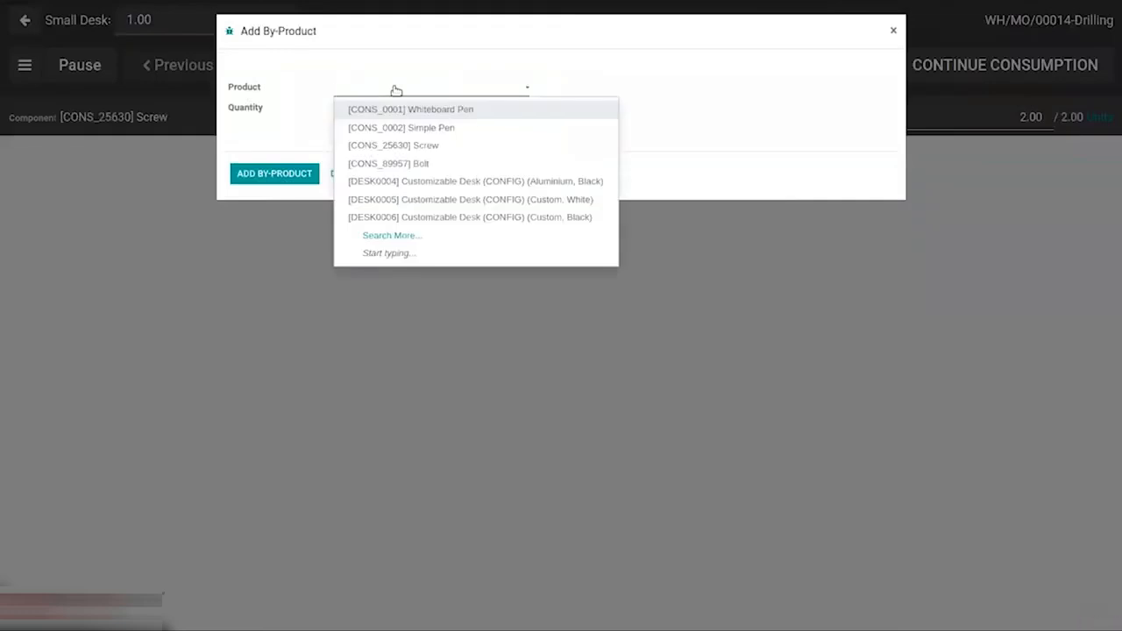
type("woo")
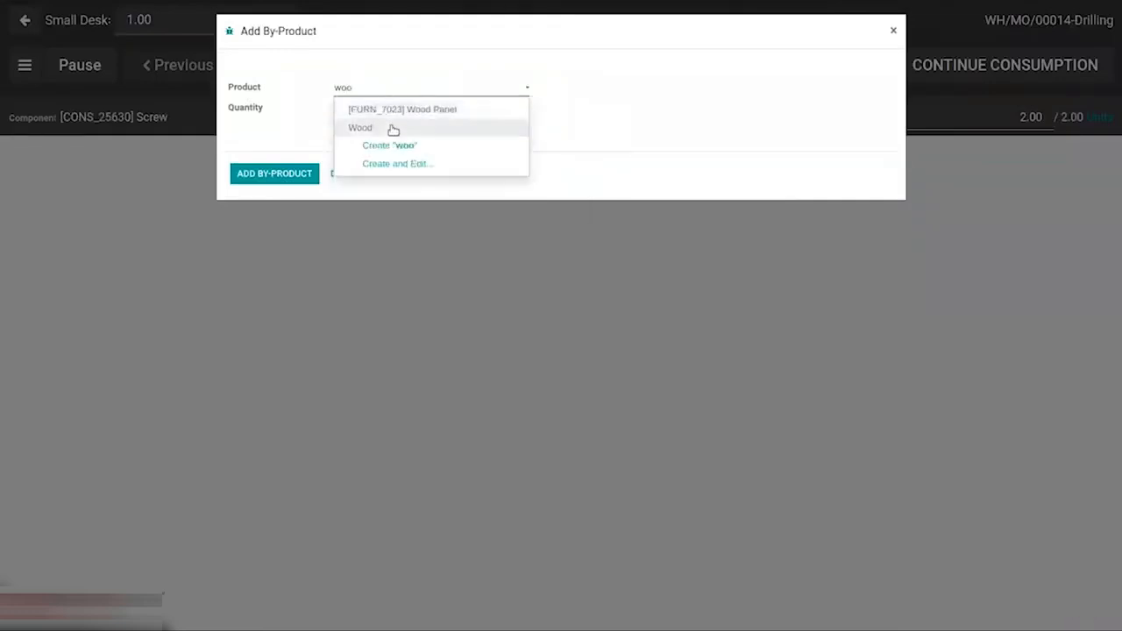
left_click(393, 128)
left_click(291, 174)
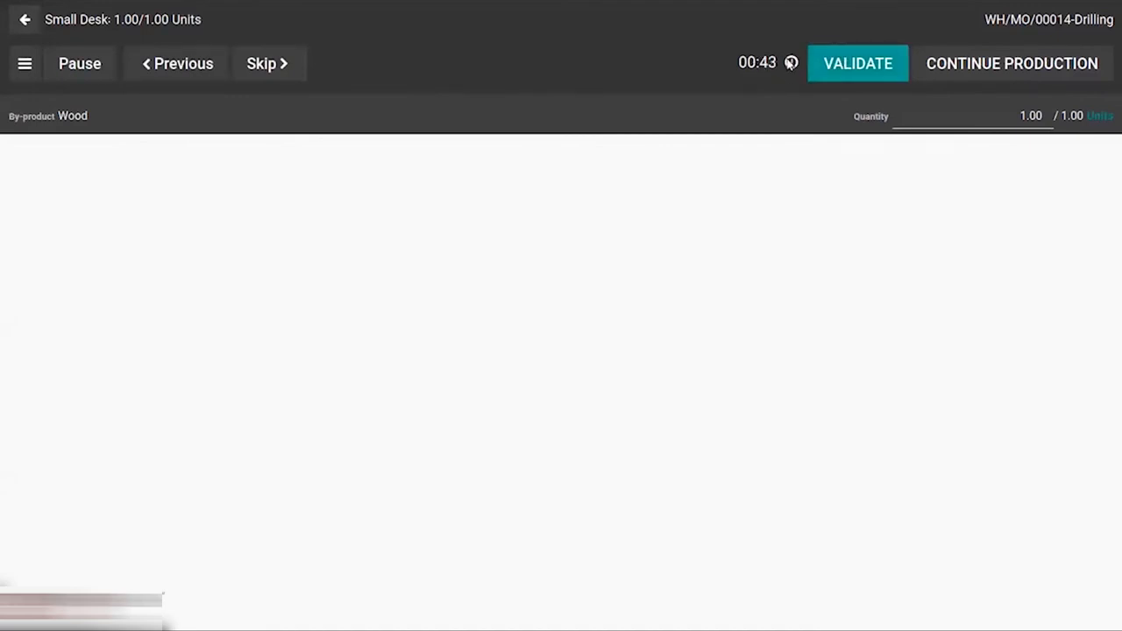
Validate the Wood by-product and the Screw consumption, and mark the Drilling work order as done.
left_click(841, 62)
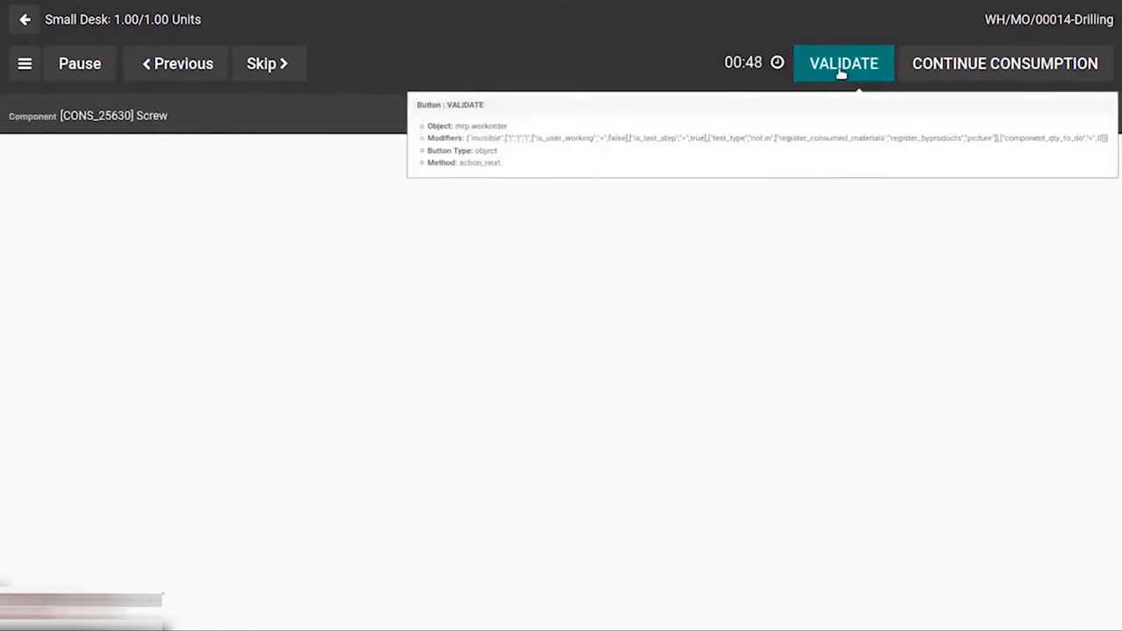
left_click(841, 68)
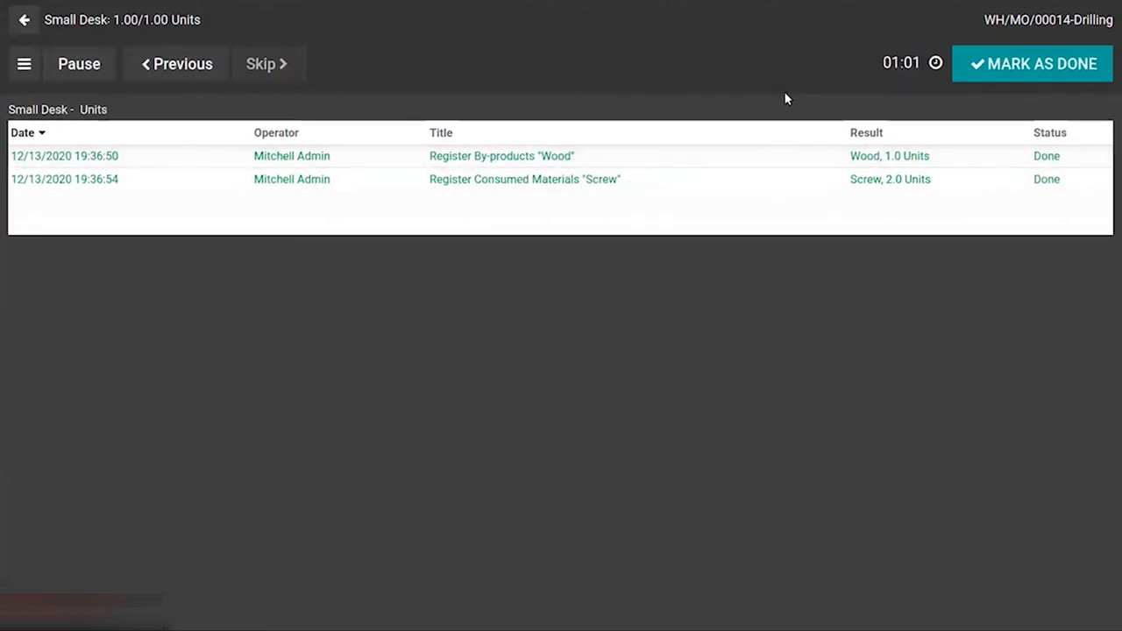
left_click(1068, 60)
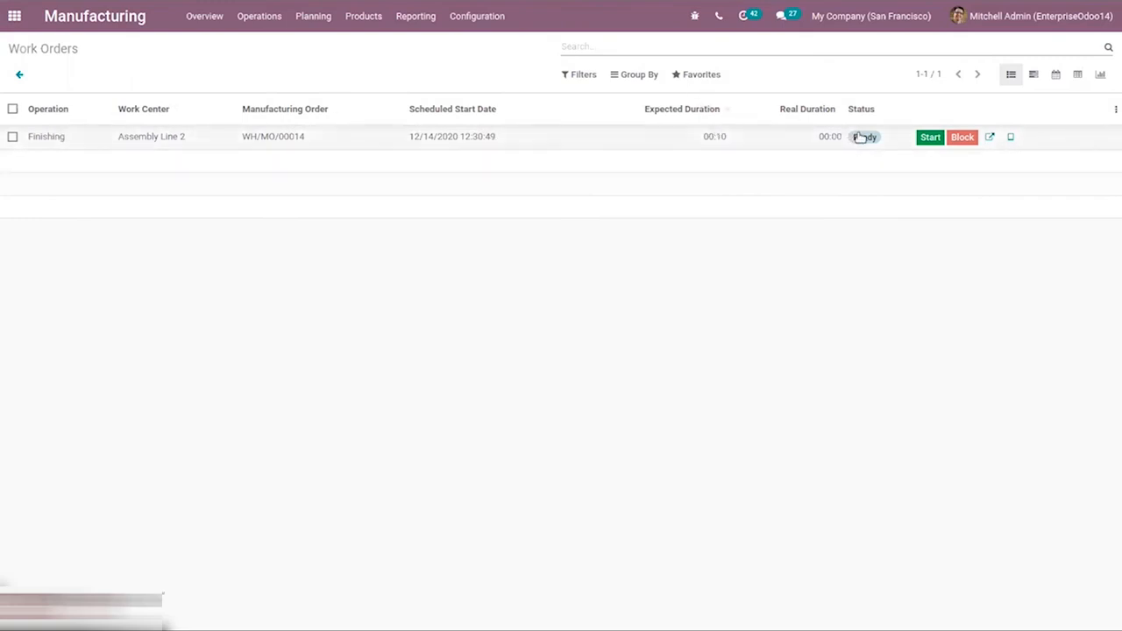
Start the Finishing work order and check its time tracking and finished steps.
left_click(936, 137)
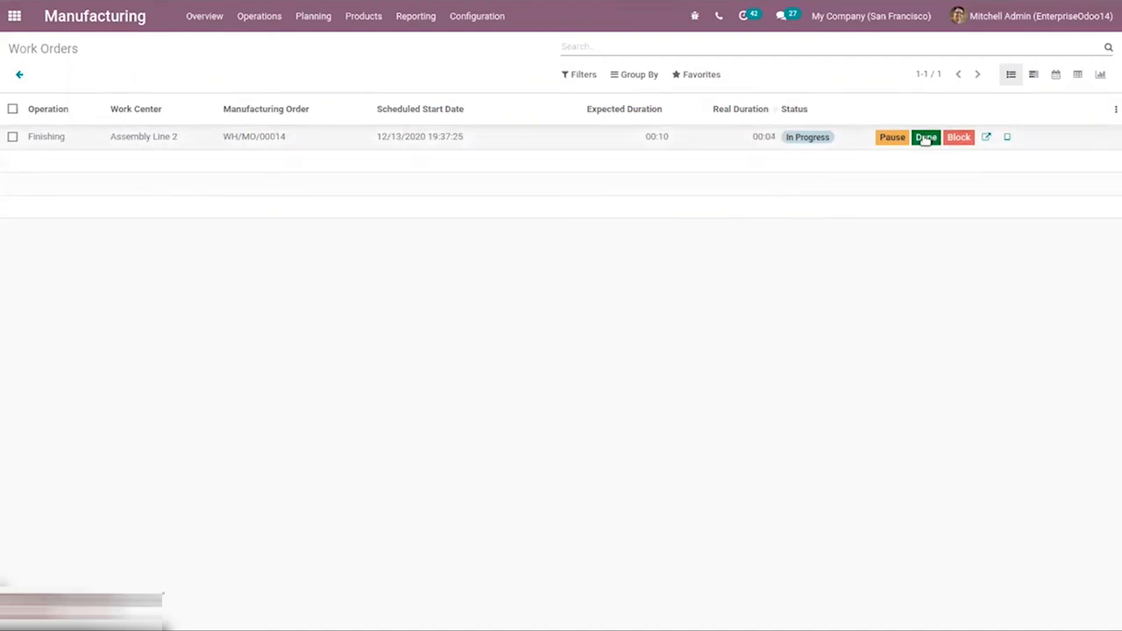
left_click(985, 137)
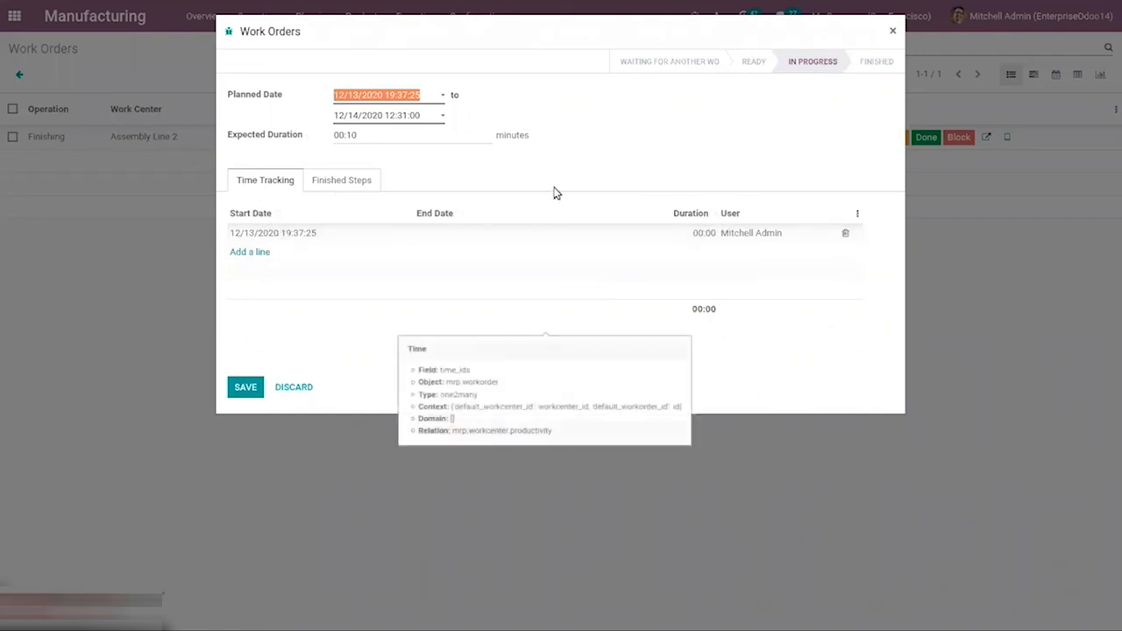
left_click(325, 180)
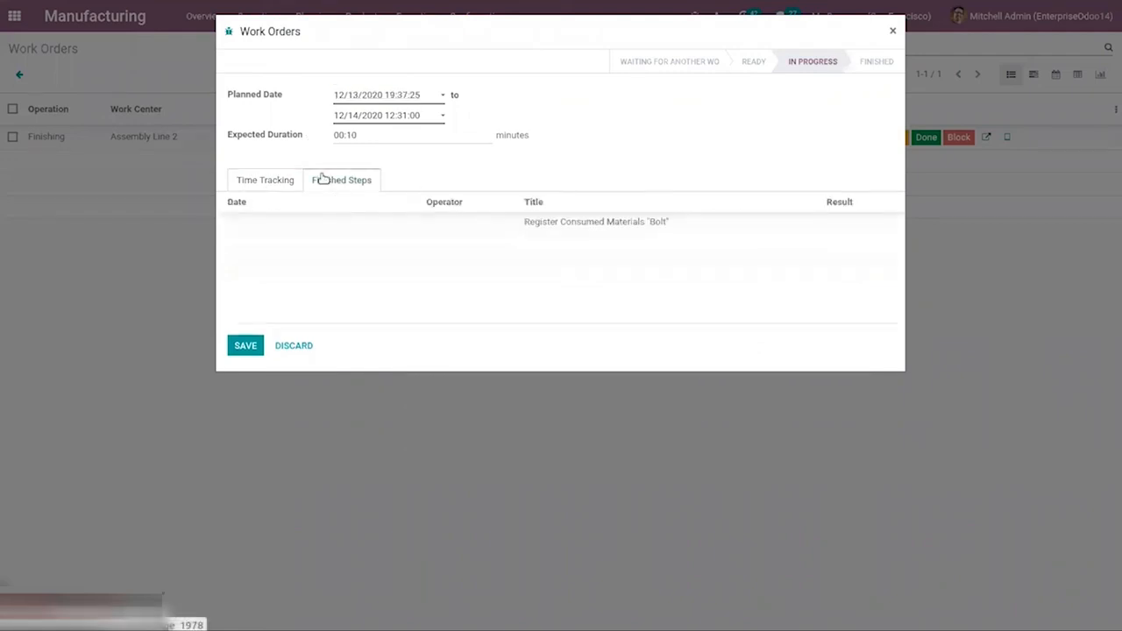
mouse_move(271, 207)
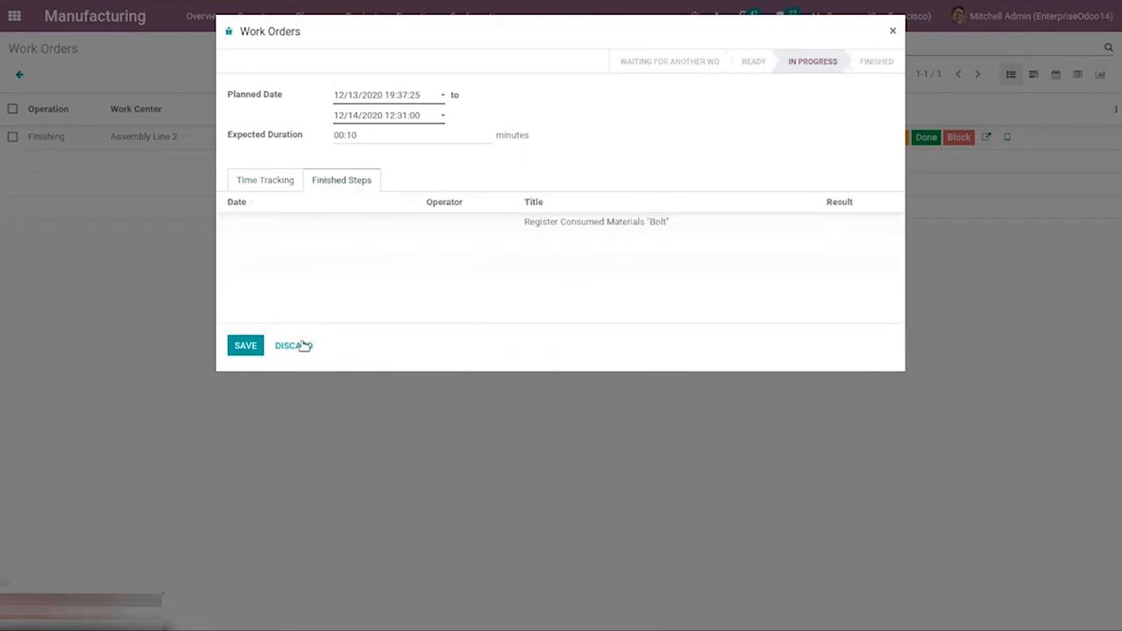
left_click(254, 348)
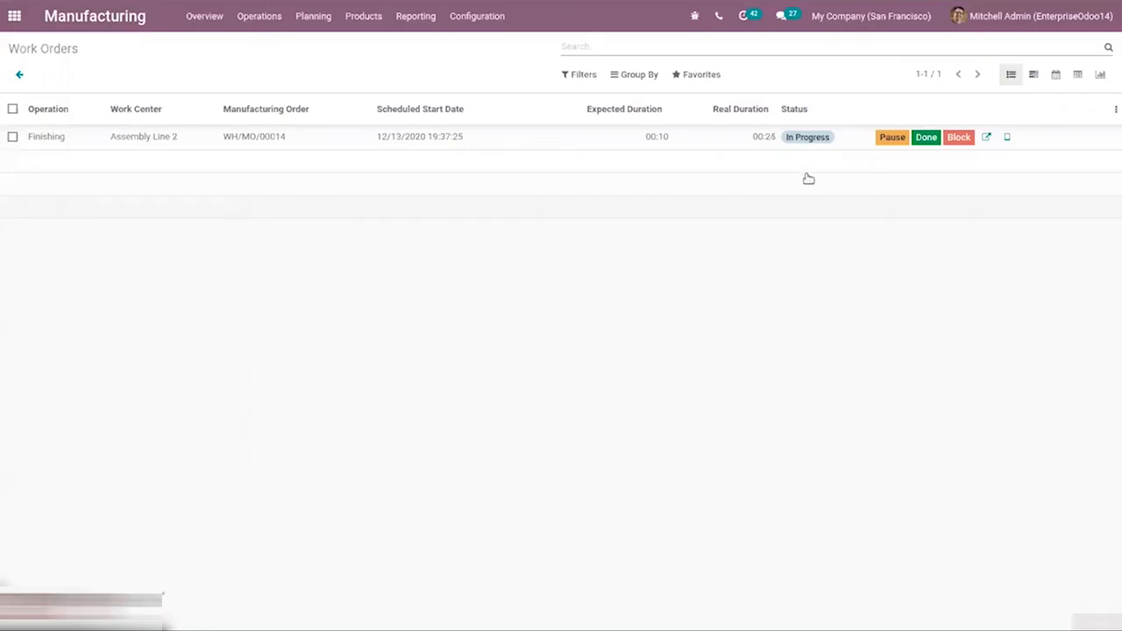
Review the Finishing work order's Bolt consumption and additional actions in the tablet view, and return to the work order list.
left_click(1008, 138)
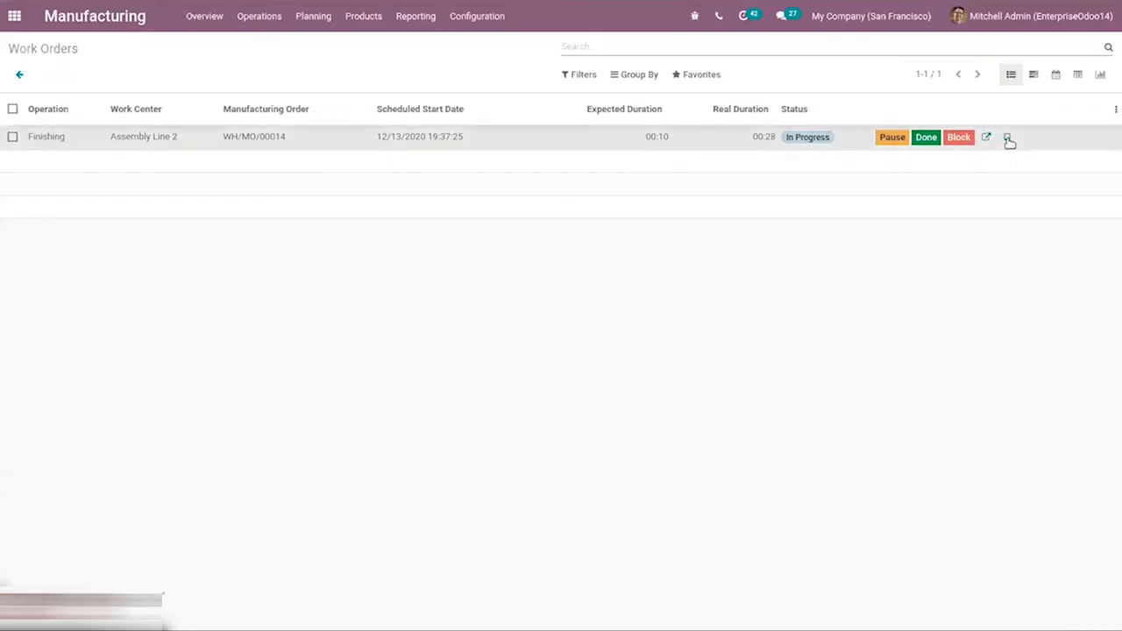
left_click(14, 75)
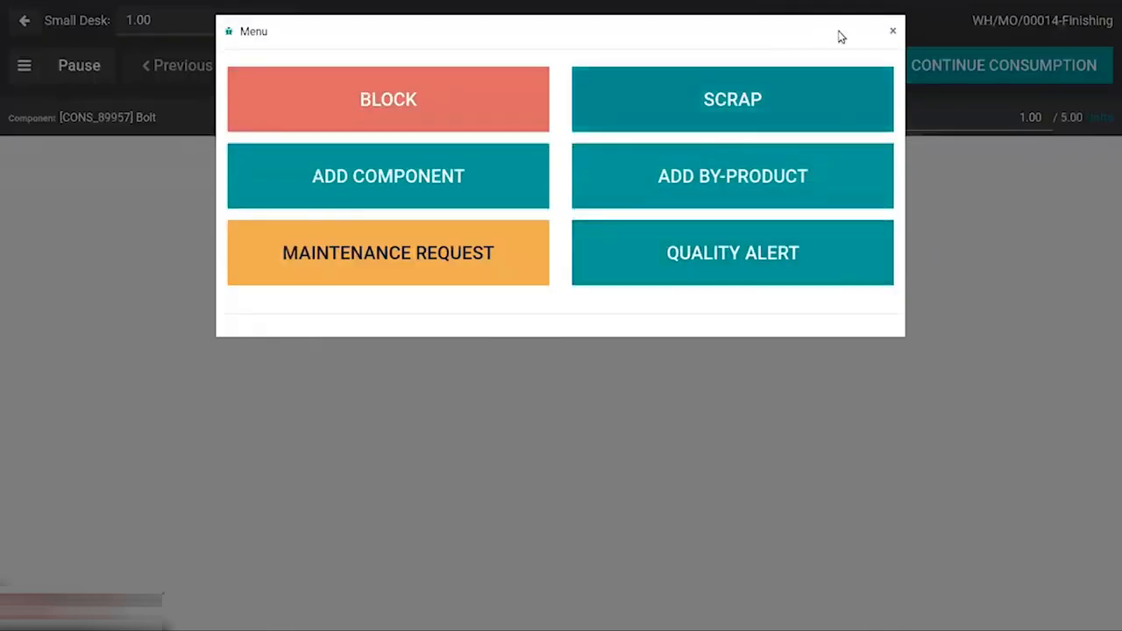
left_click(893, 32)
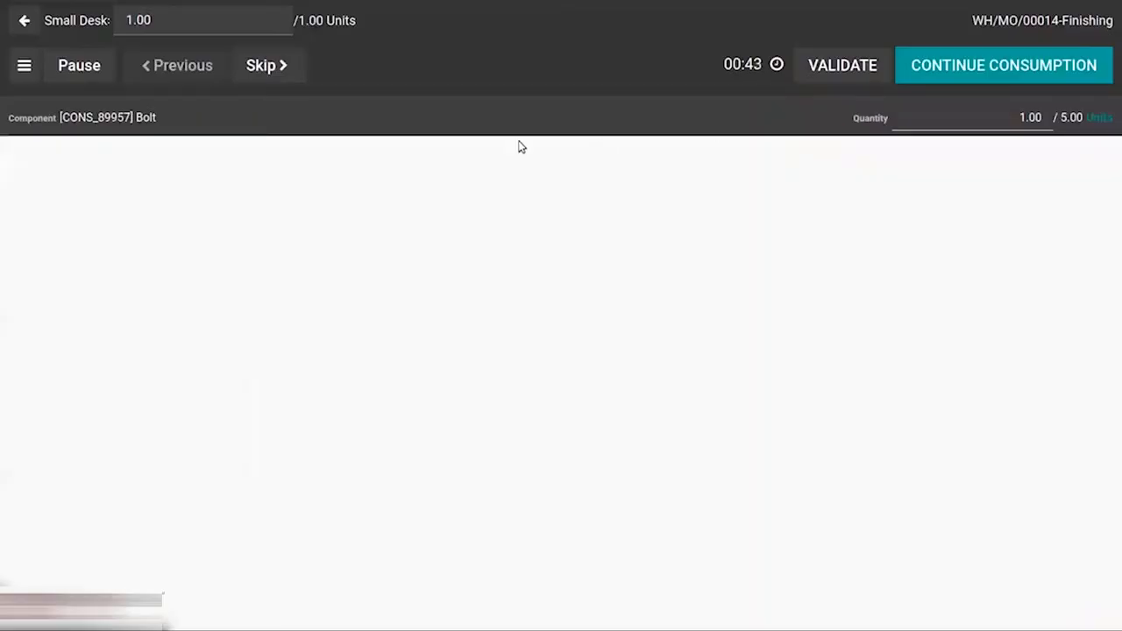
left_click(29, 25)
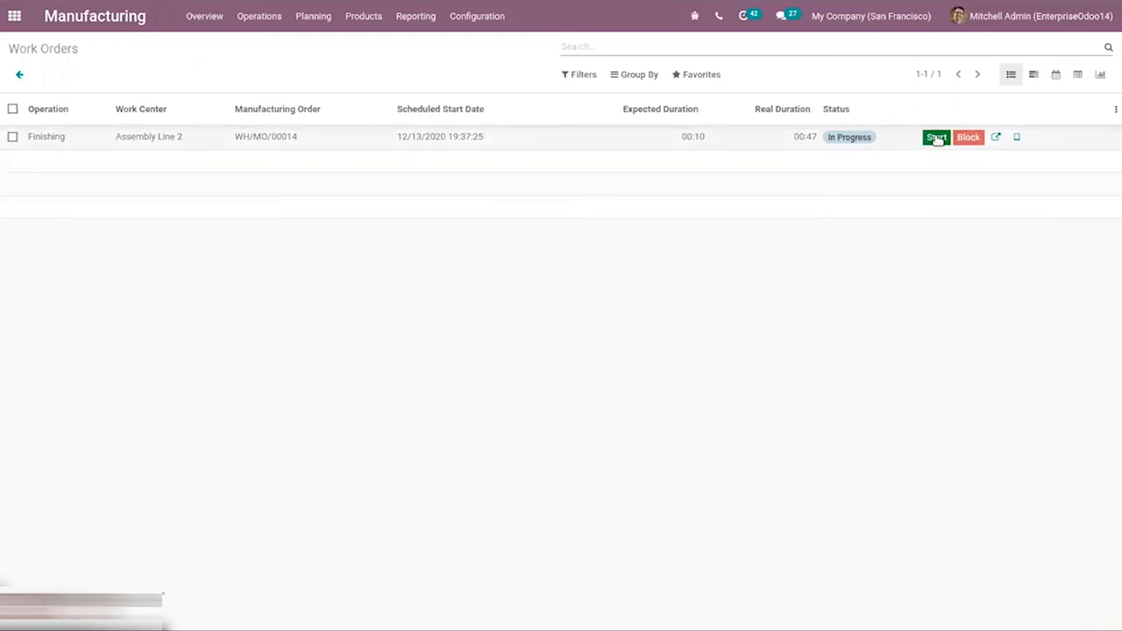
Restart the Finishing work order from the list and mark it as done.
left_click(936, 137)
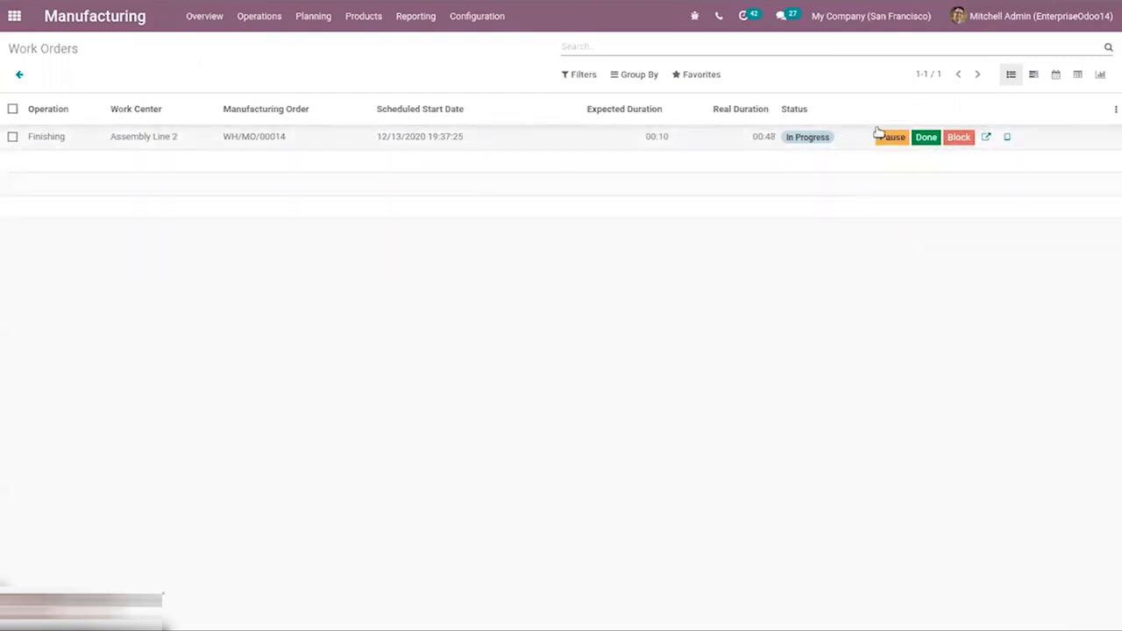
left_click(925, 138)
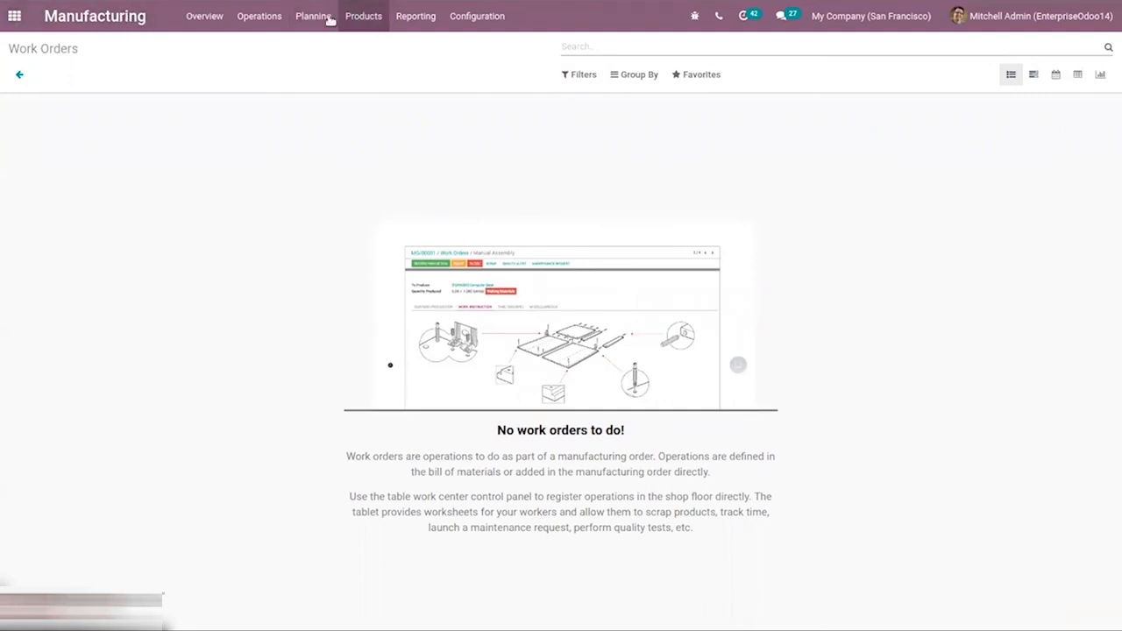
Open the Small Desk manufacturing order and view the forecasted report of its Table Leg component.
left_click(268, 20)
left_click(275, 48)
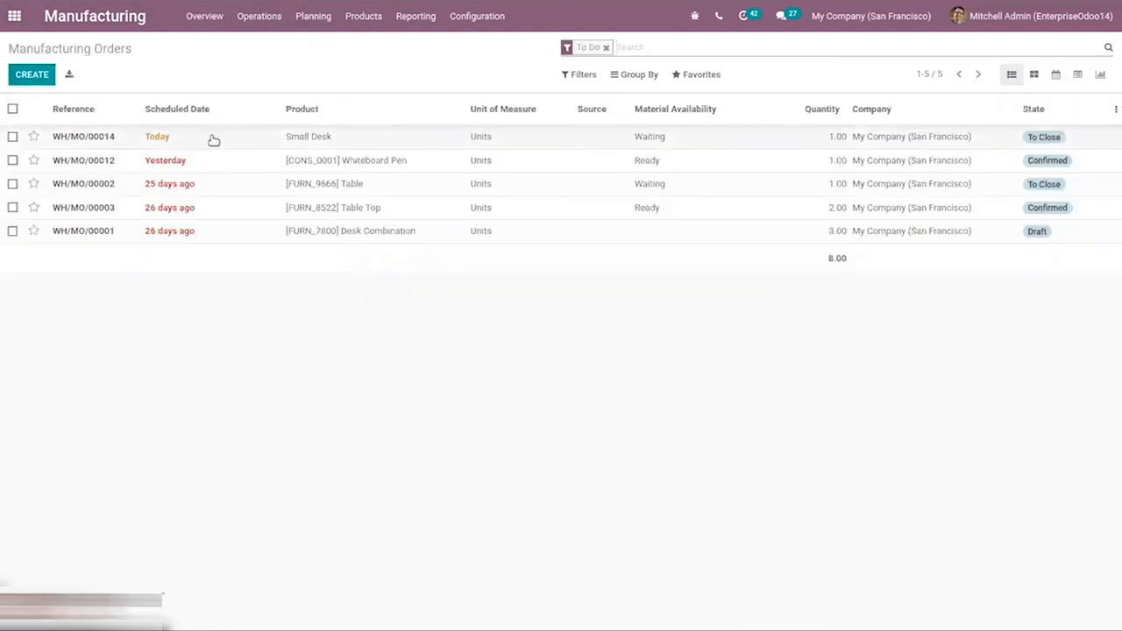
left_click(213, 140)
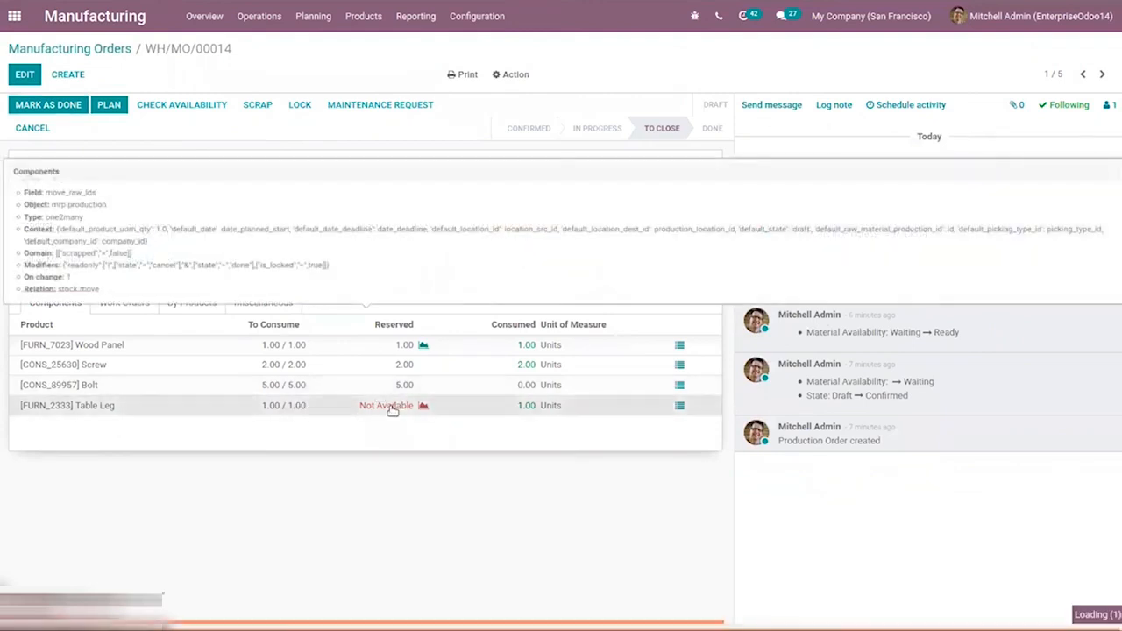
left_click(391, 409)
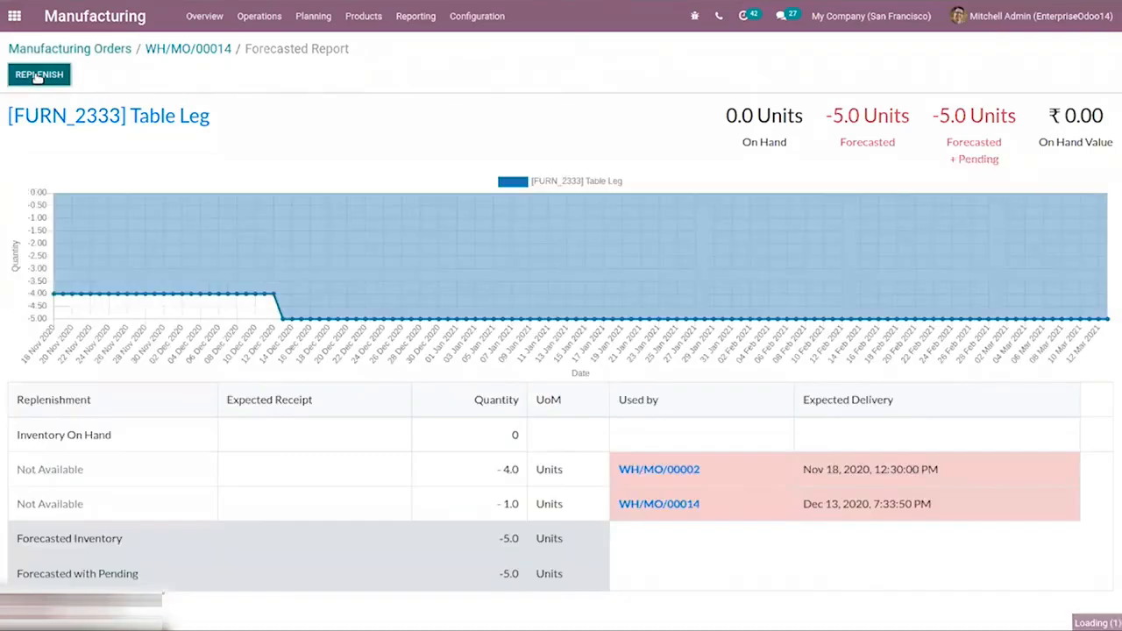
Try to replenish the Table Leg (FURN_2333) from its forecasted report.
left_click(37, 75)
left_click(265, 235)
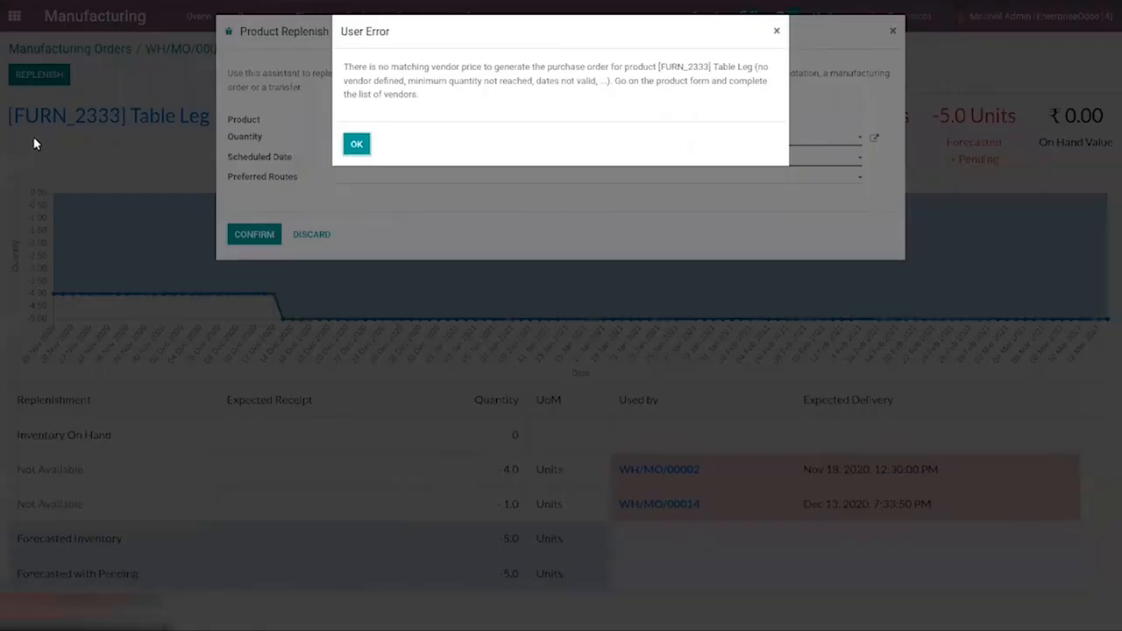
left_click(358, 145)
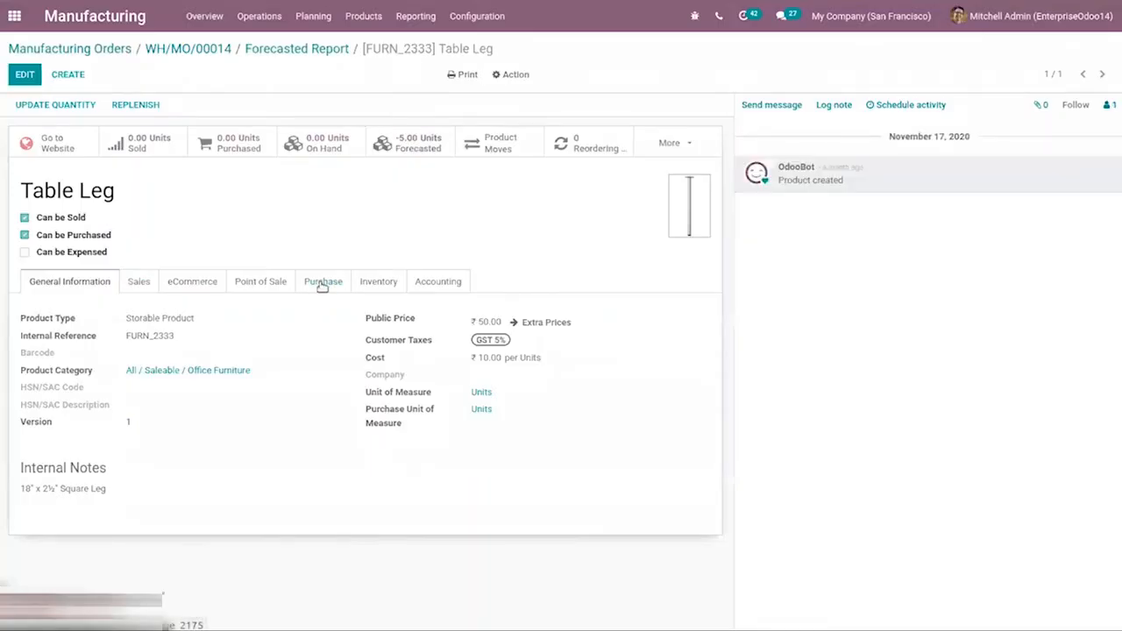
Add Azure Interior as a vendor in the Table Leg product's purchase details and save the product.
left_click(322, 281)
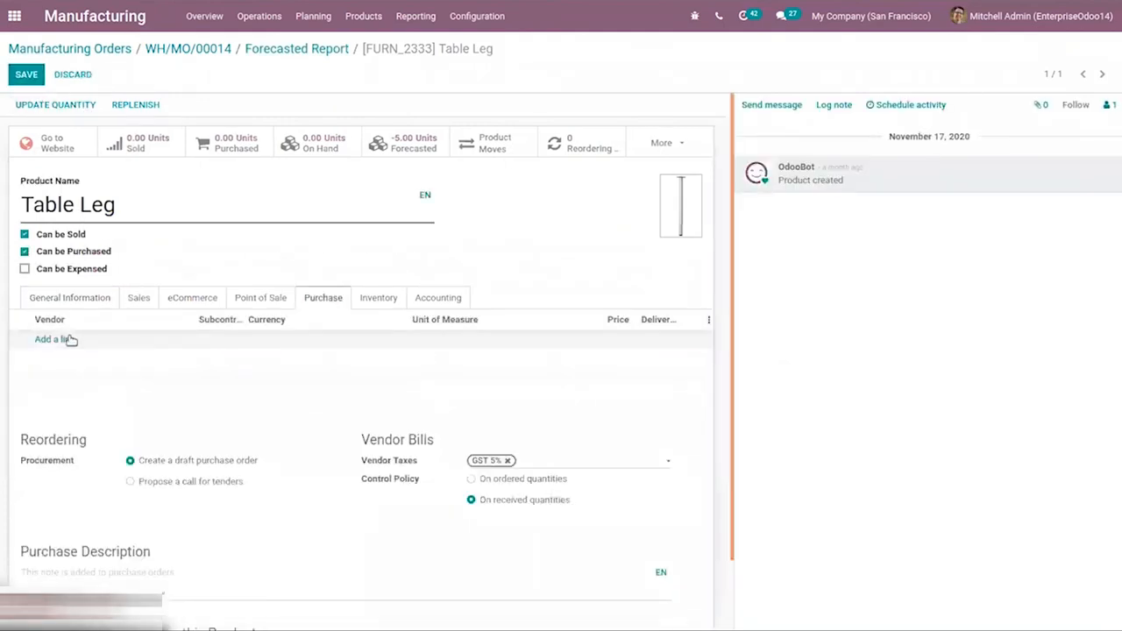
left_click(70, 339)
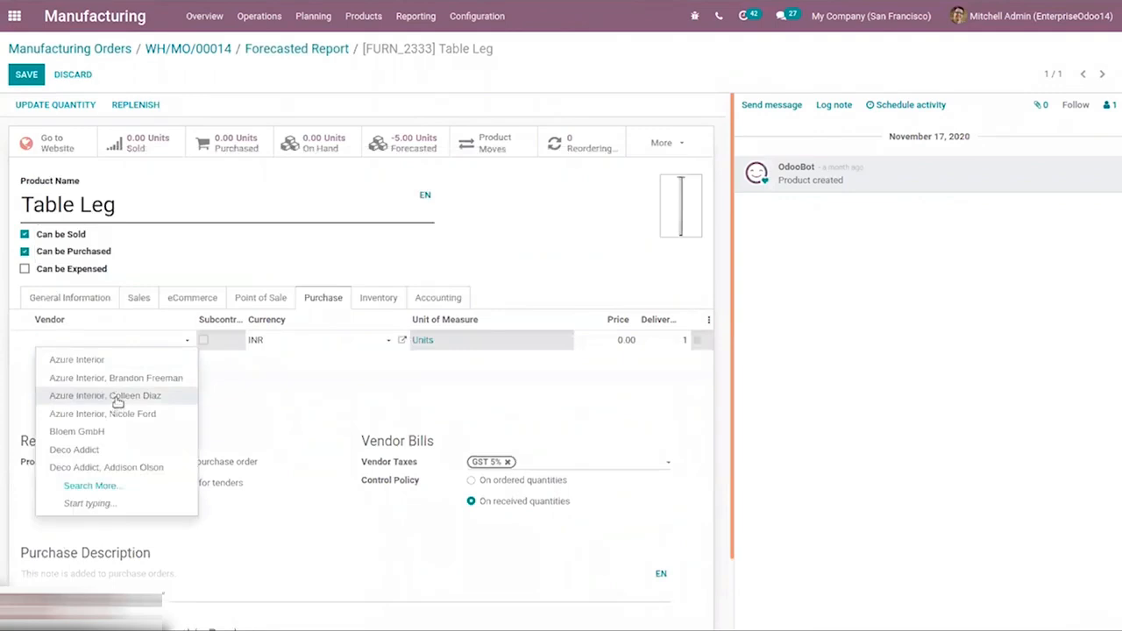
left_click(104, 359)
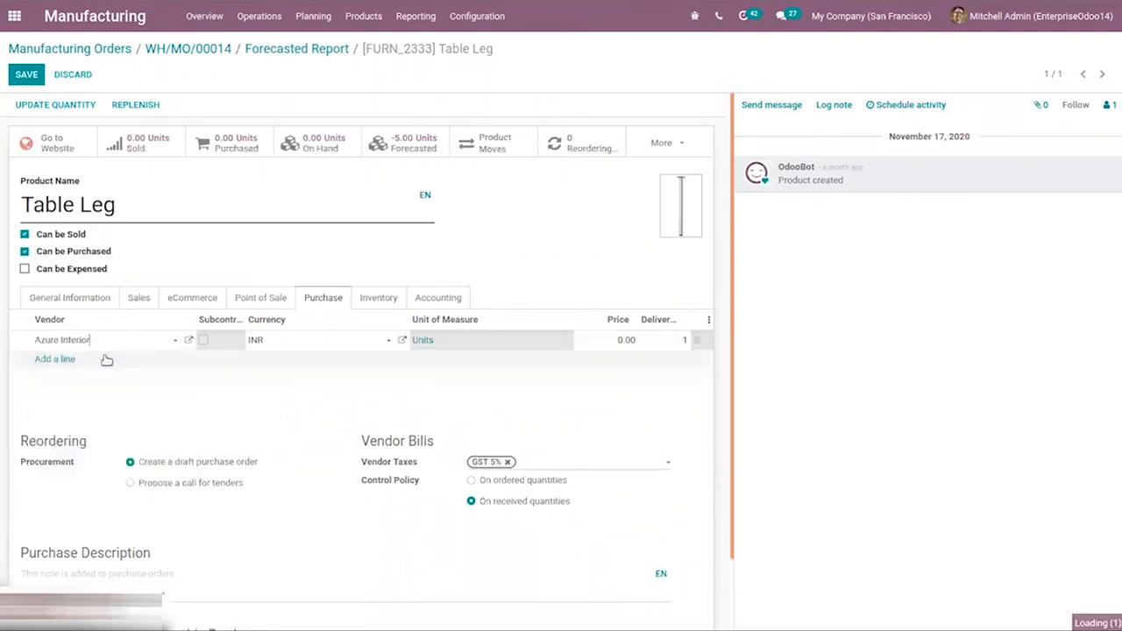
left_click(24, 76)
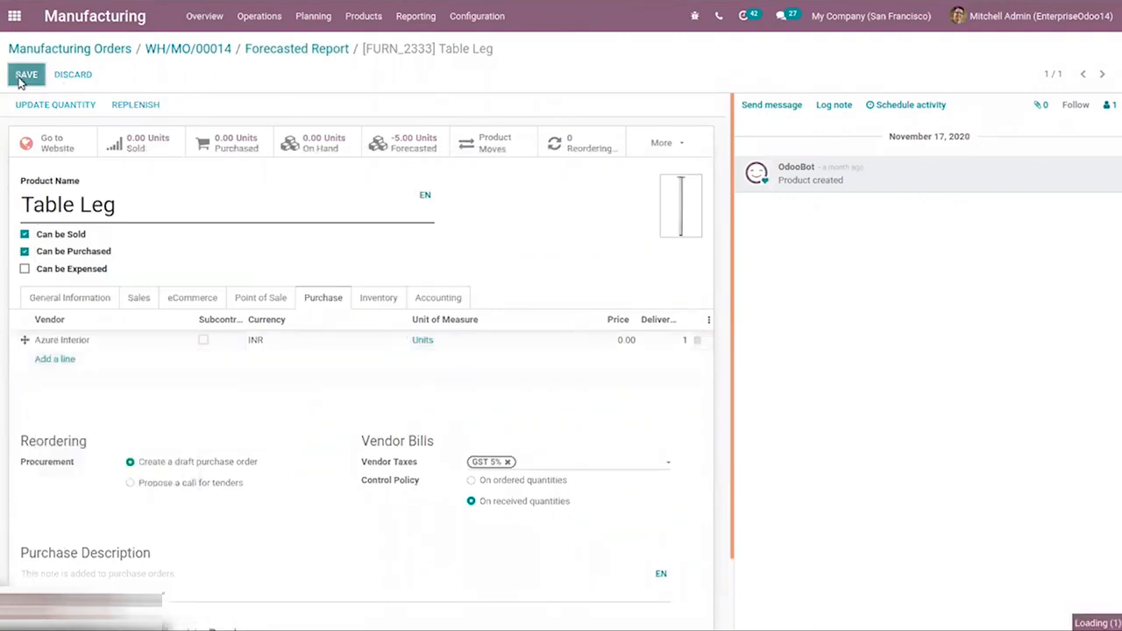
Replenish the Table Leg from its forecasted report and return to manufacturing order WH/MO/00014.
left_click(308, 51)
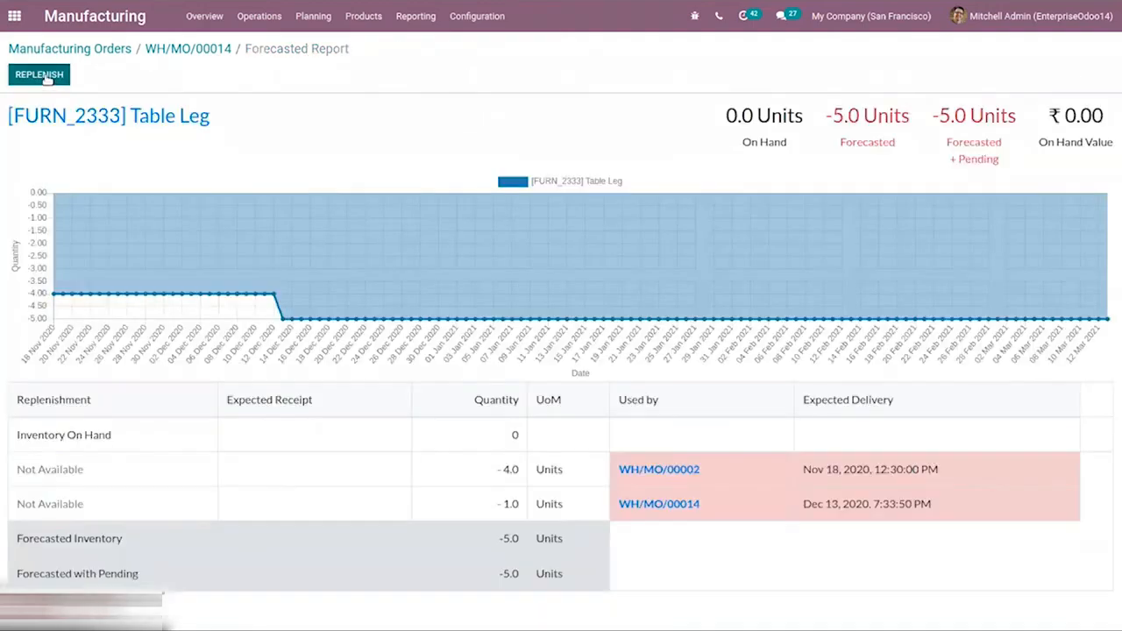
left_click(46, 77)
left_click(256, 238)
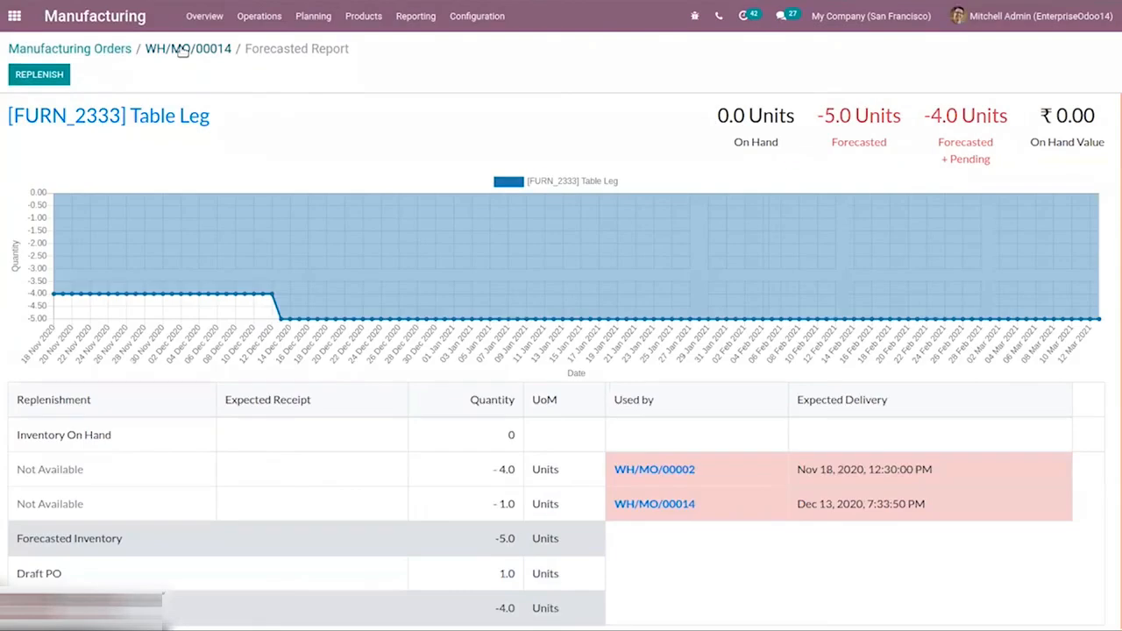
left_click(182, 50)
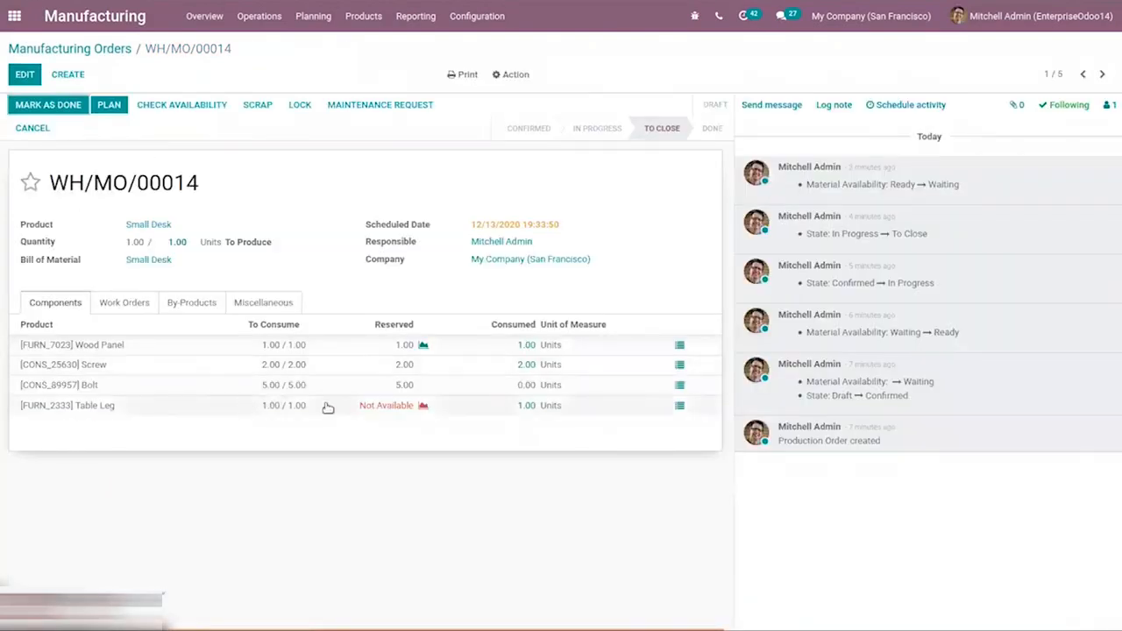
Examine the stock move details of the Table Leg component line and close them.
left_click(382, 412)
left_click(380, 404)
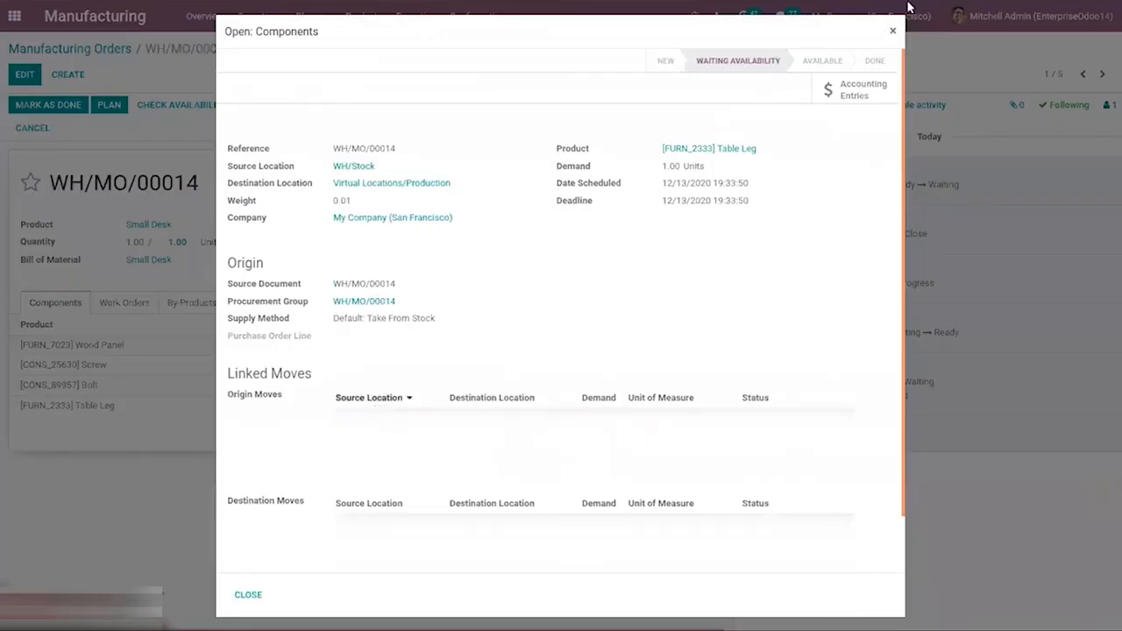
left_click(895, 31)
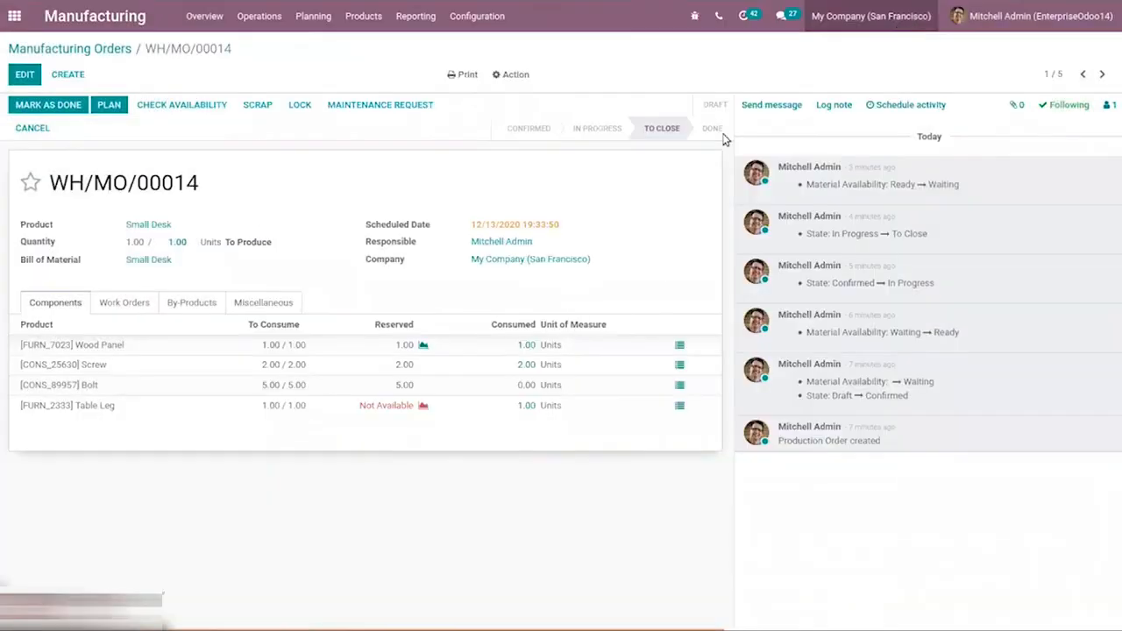
left_click(103, 405)
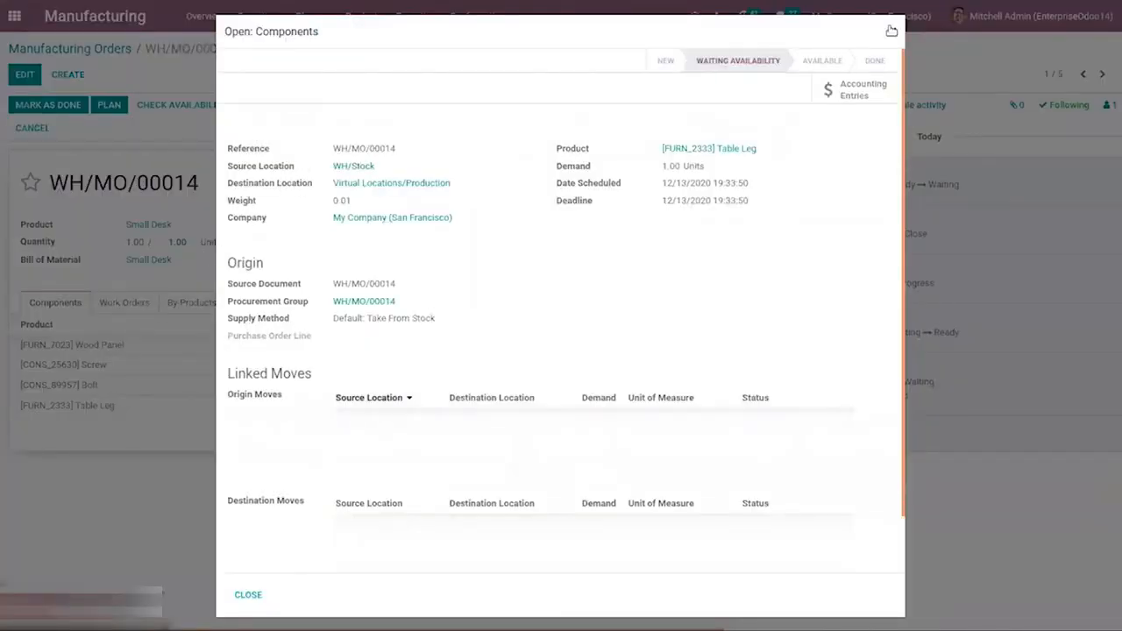
left_click(891, 31)
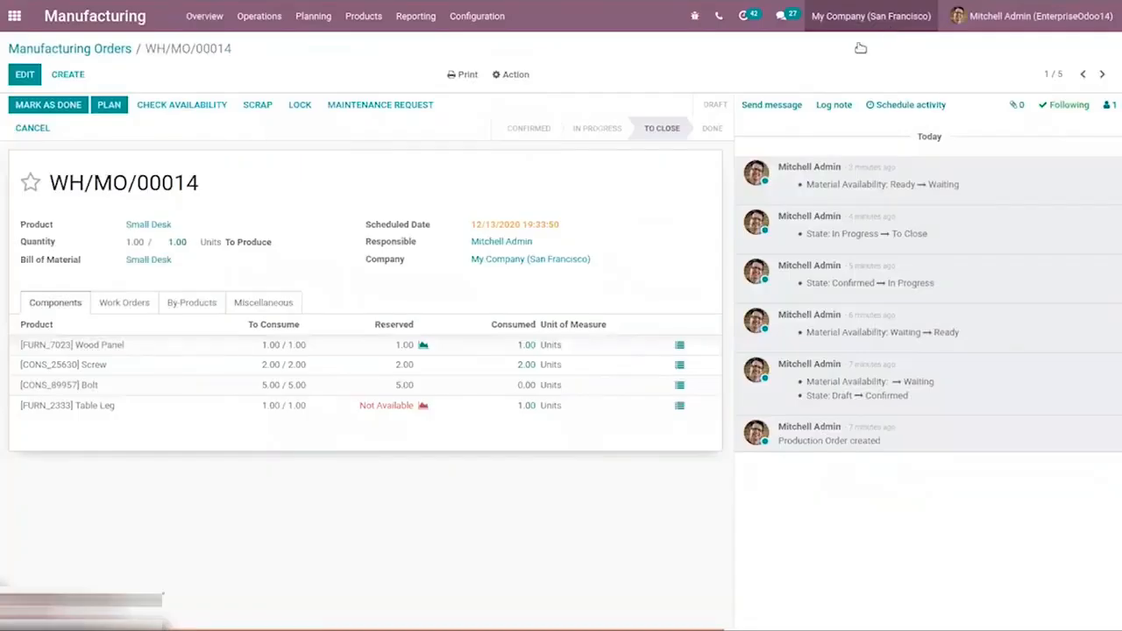
Replenish 100 units of Table Leg from its forecasted report and return to the manufacturing order.
left_click(424, 406)
left_click(42, 75)
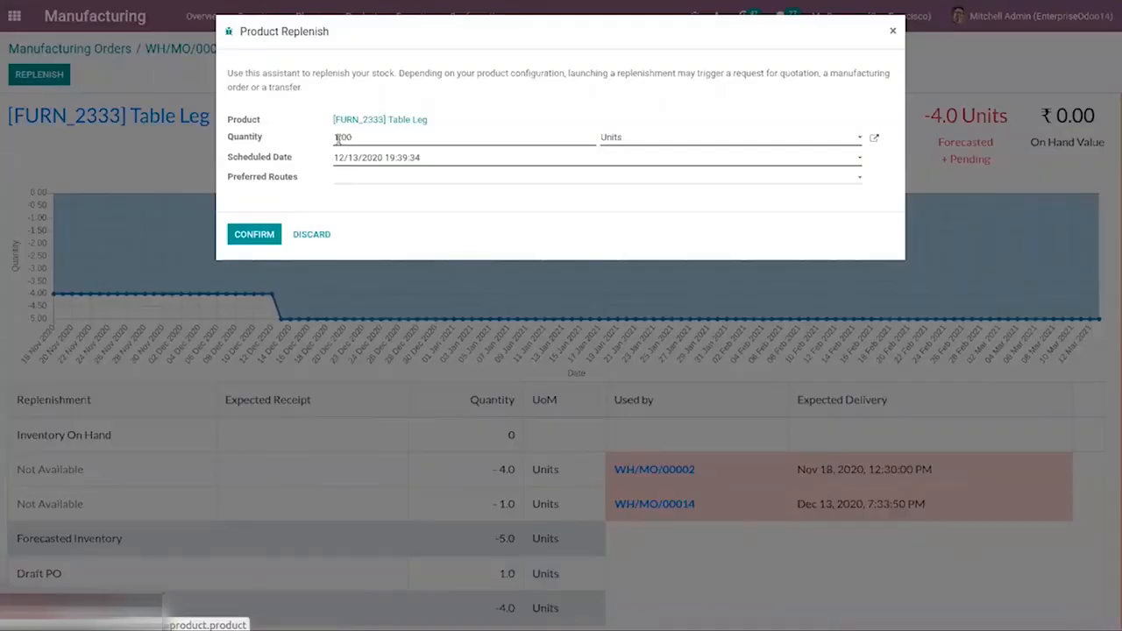
left_click(337, 139)
type("00")
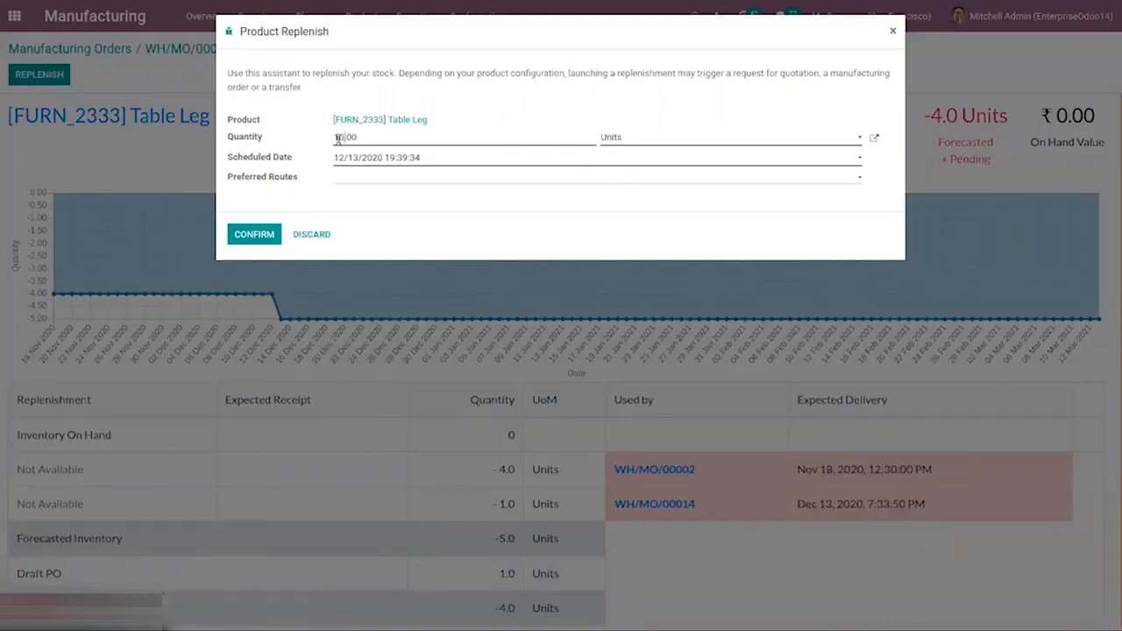
left_click(256, 234)
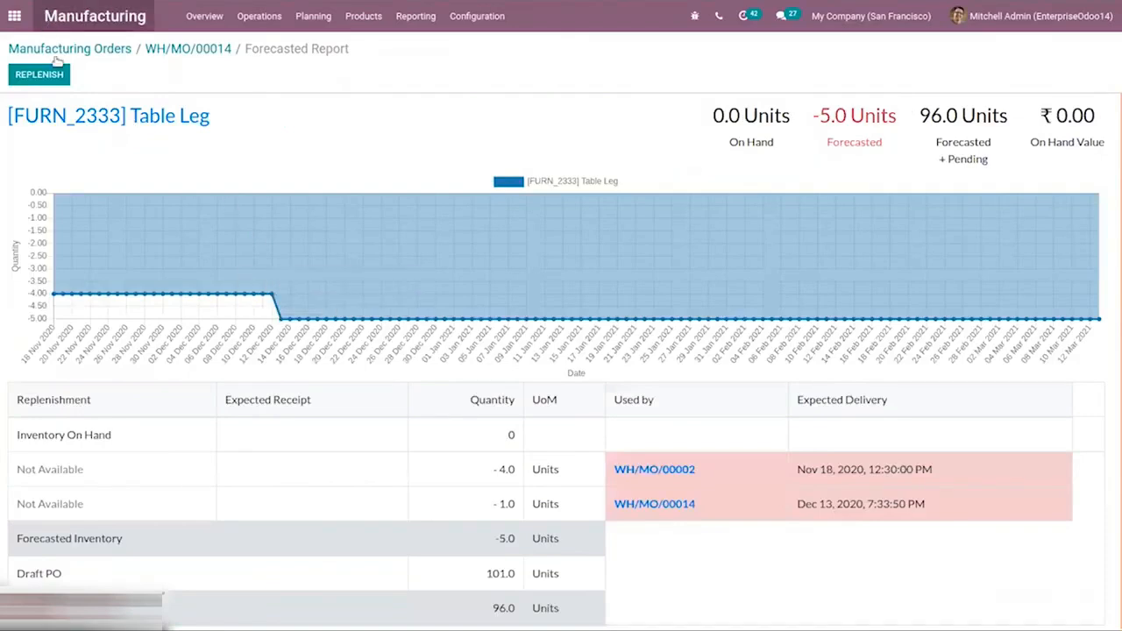
left_click(196, 52)
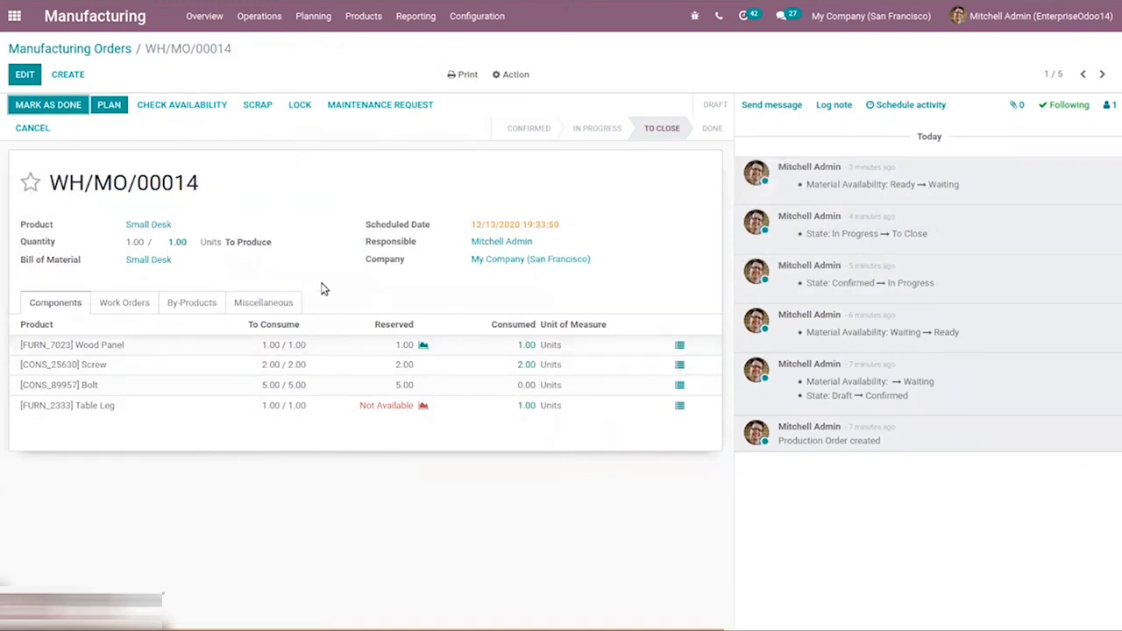
Review the manufacturing order's work orders, including their durations, statuses and the optional date columns.
left_click(124, 309)
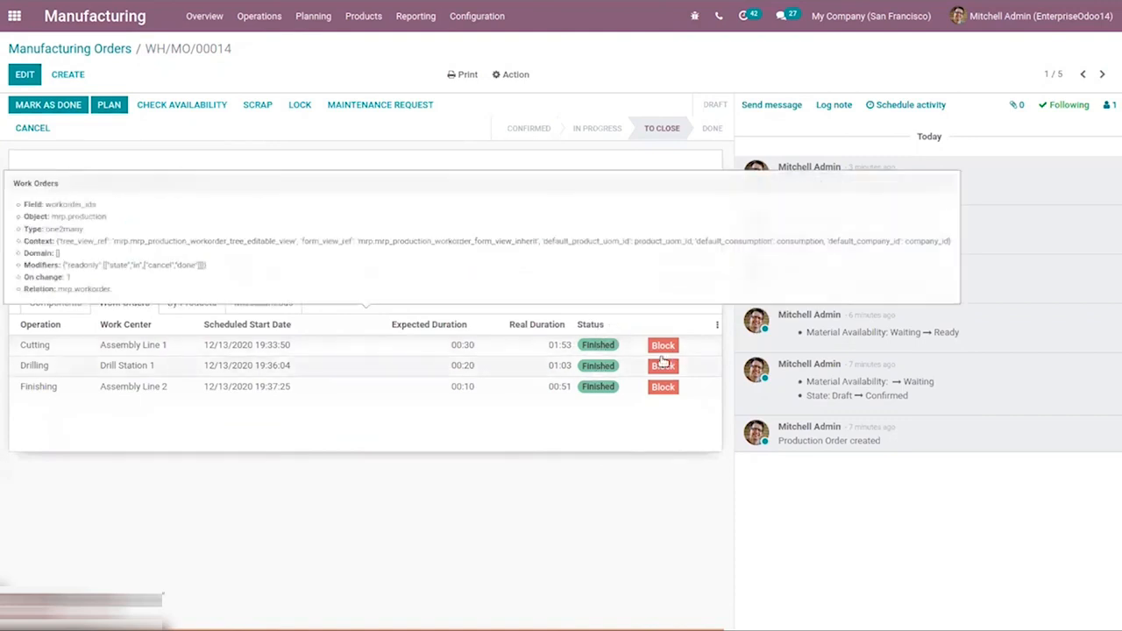
left_click(717, 330)
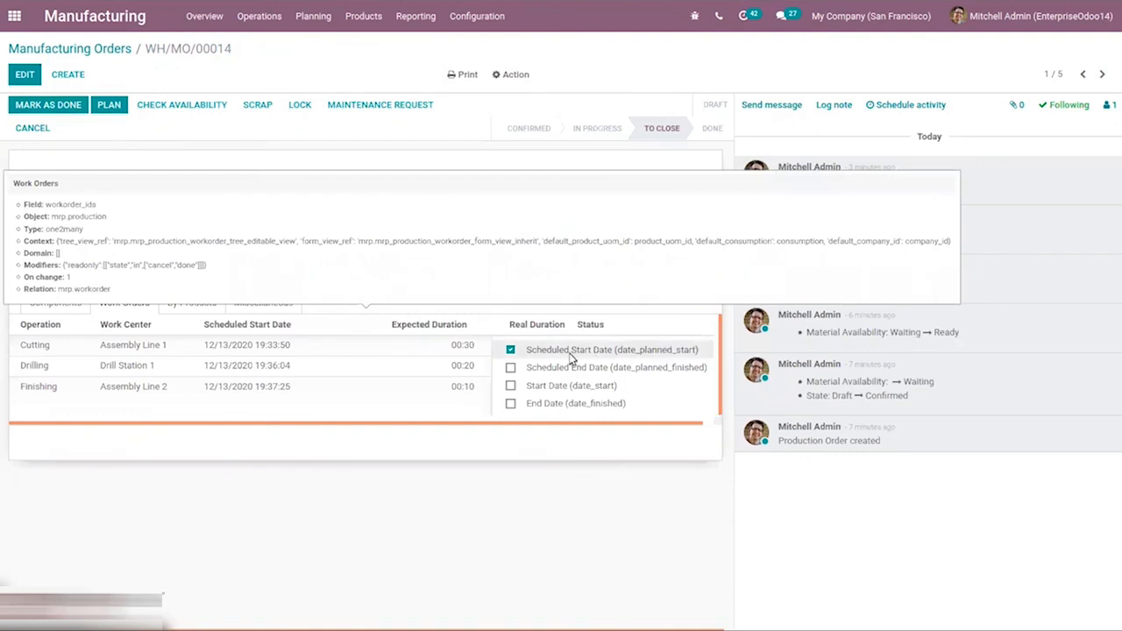
left_click(531, 462)
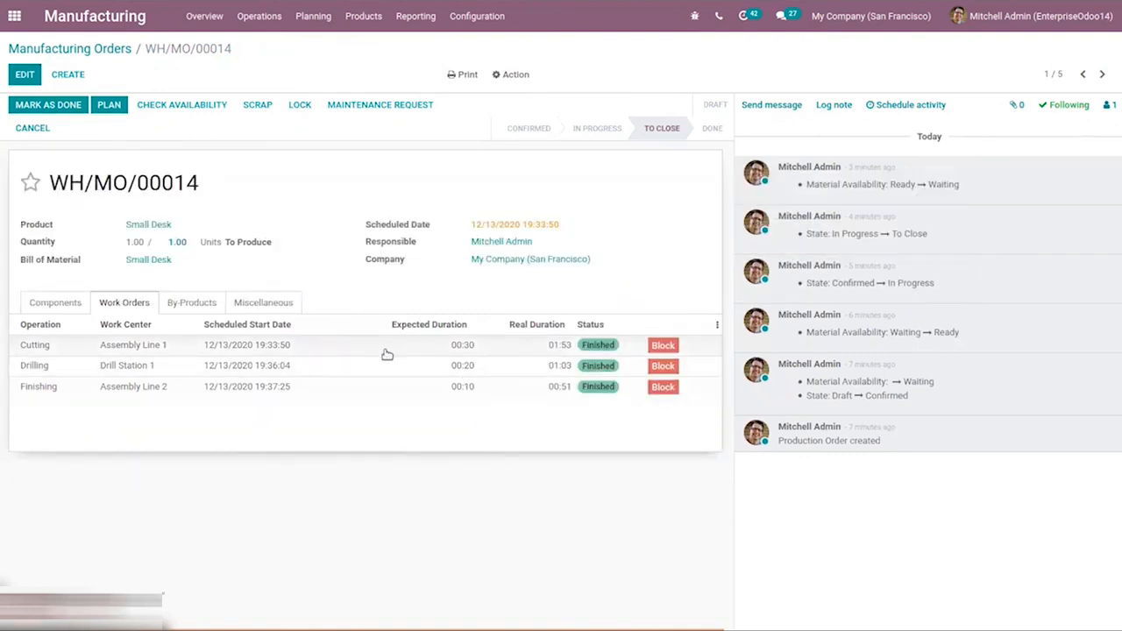
mouse_move(385, 349)
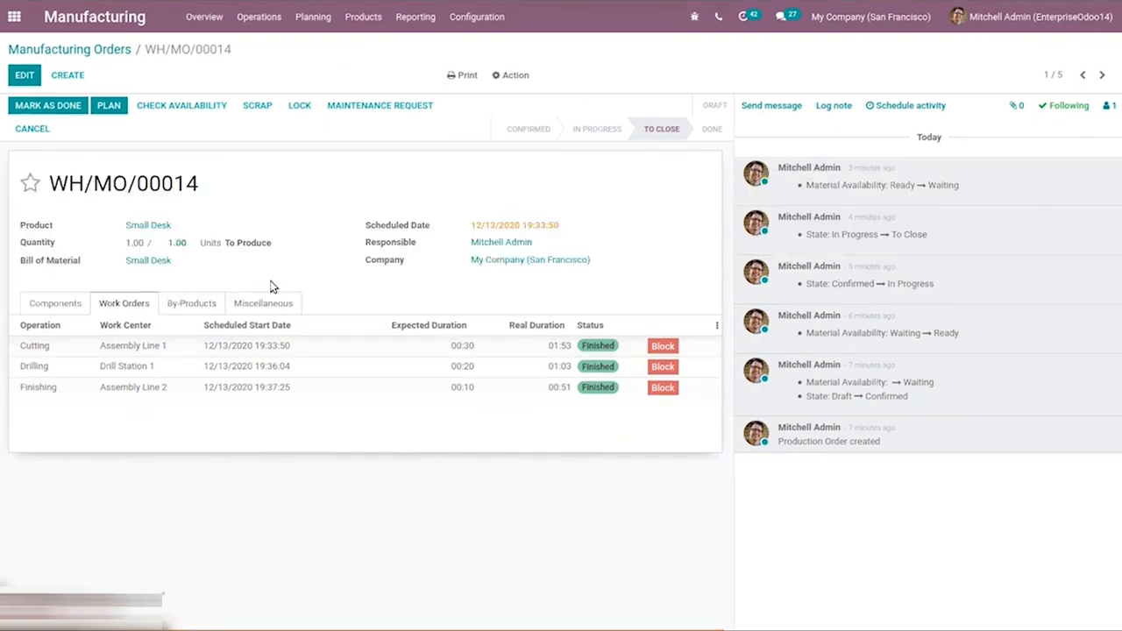
Check the manufacturing order's by-products and mark the order as done.
left_click(181, 309)
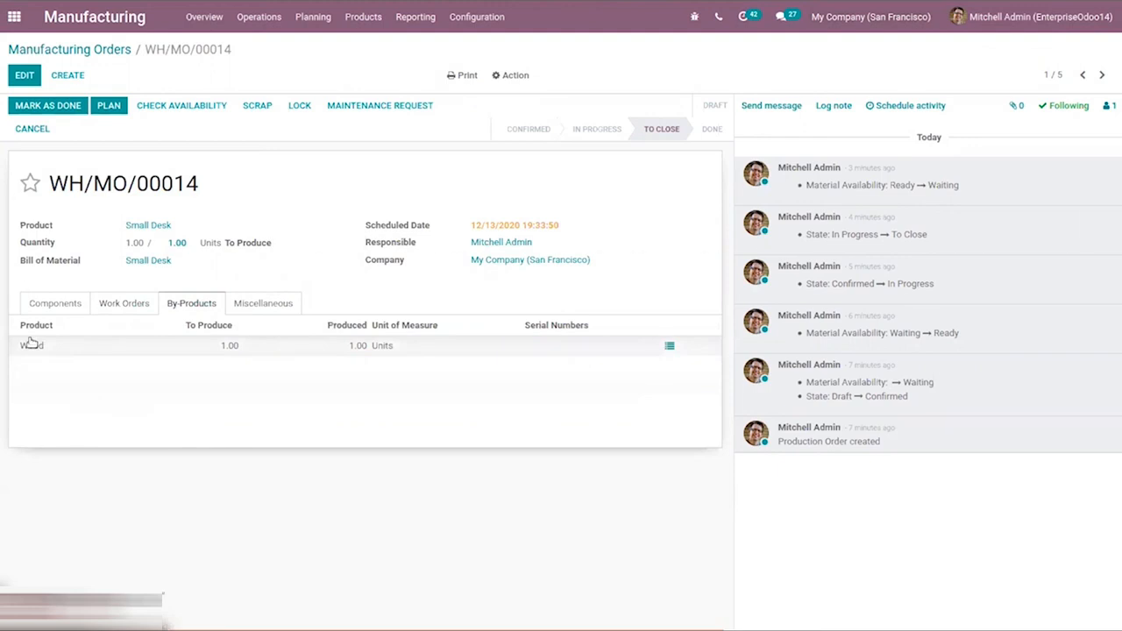
mouse_move(31, 349)
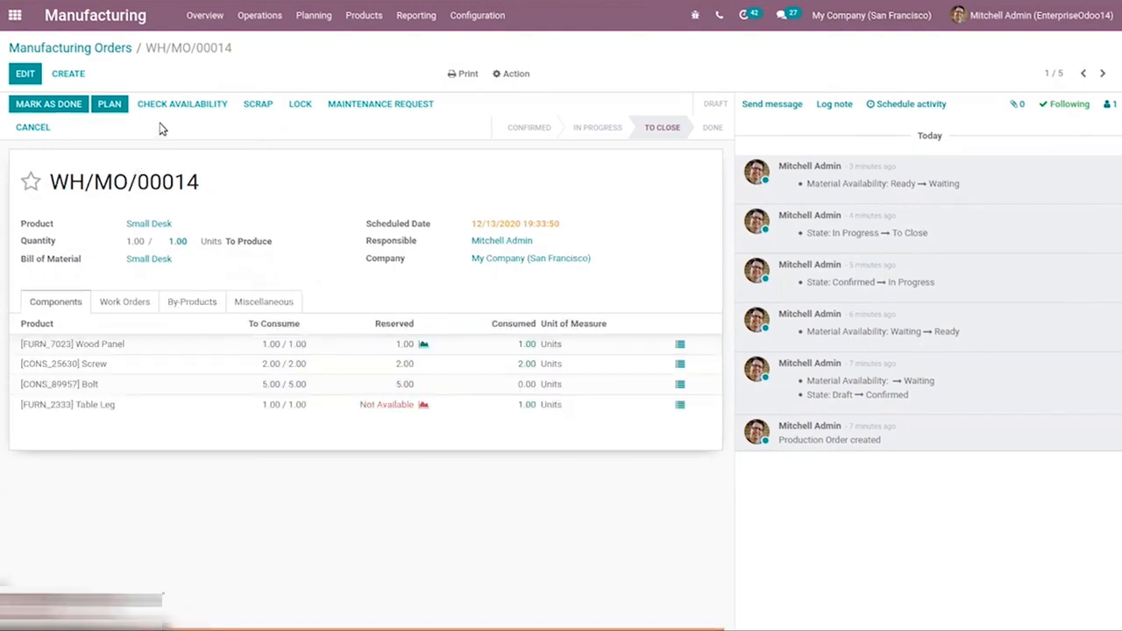
left_click(68, 111)
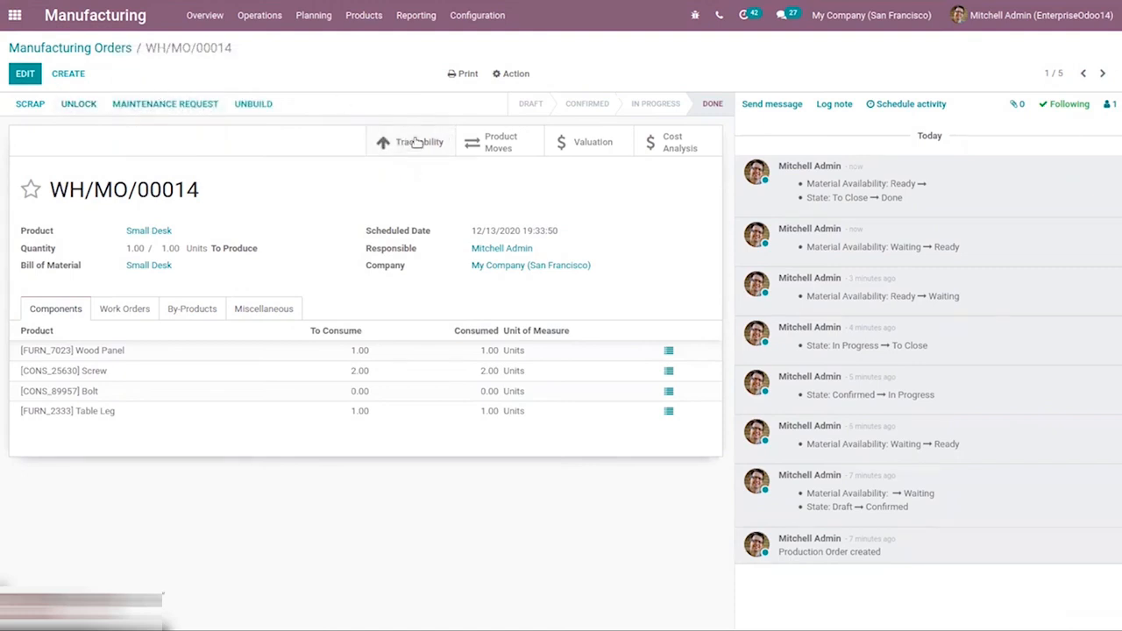
Examine the traceability report with the Small Desk and Wood lines expanded, and return to the manufacturing order.
left_click(417, 142)
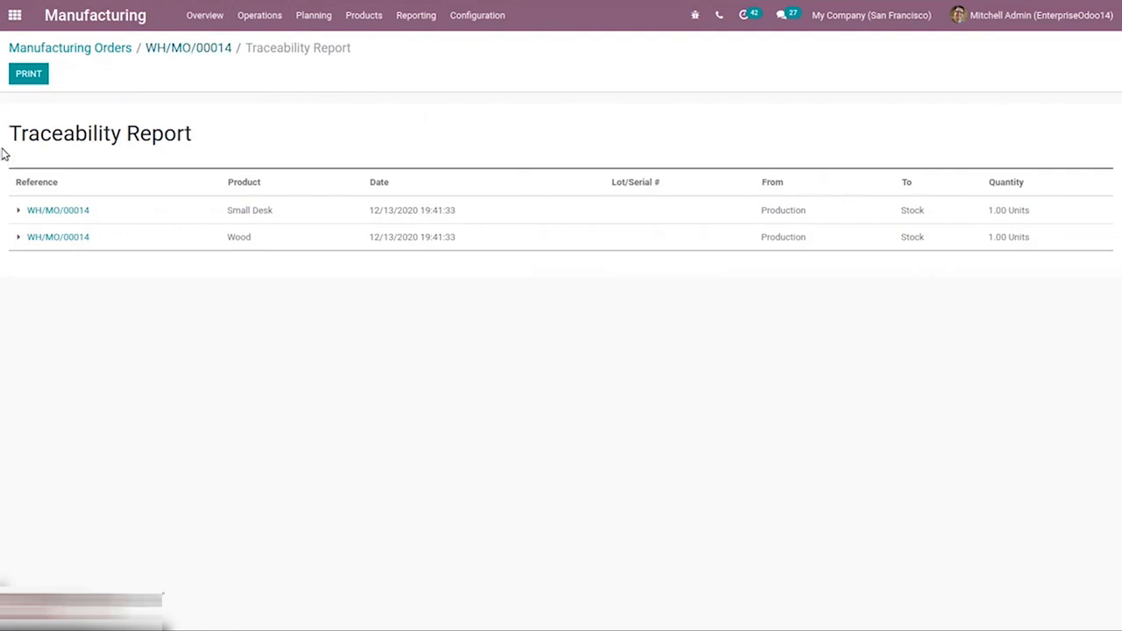
left_click(19, 212)
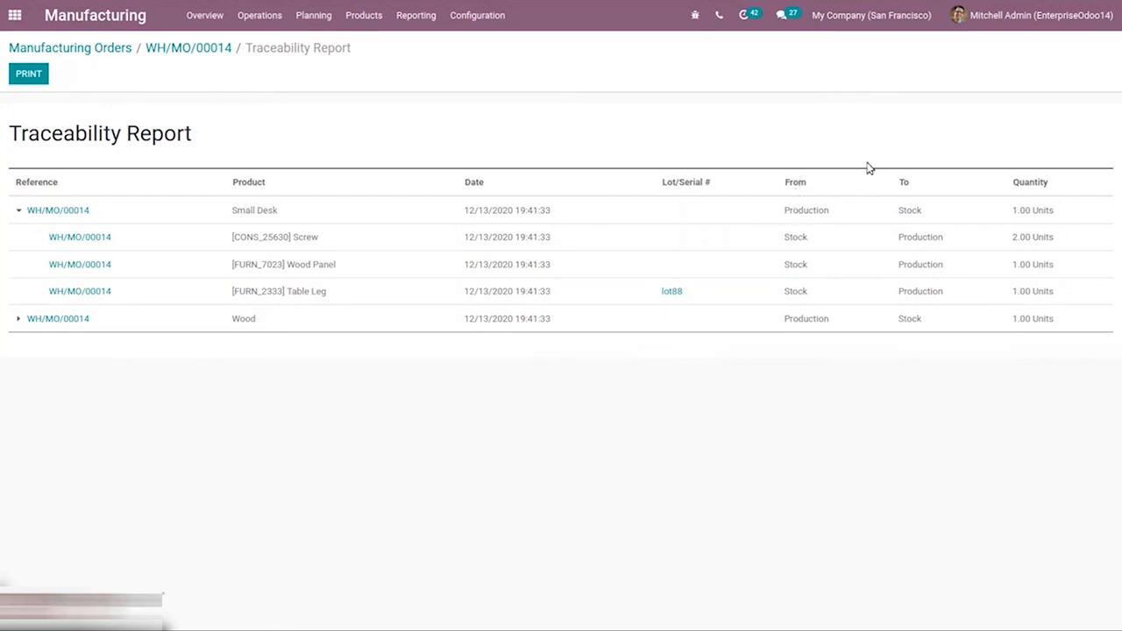
left_click(18, 211)
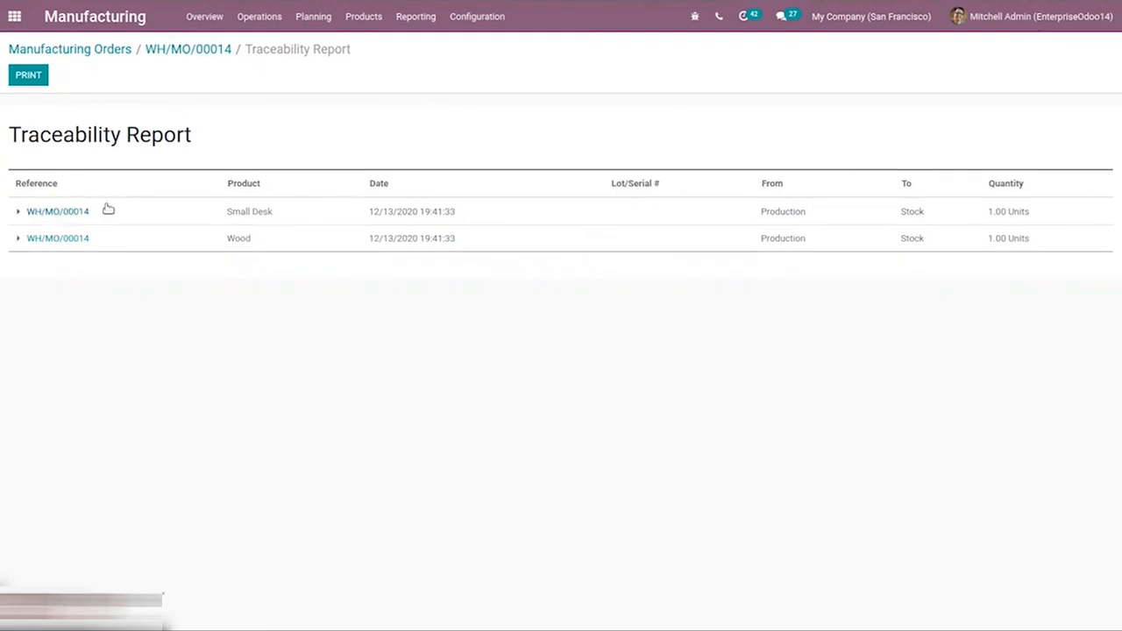
left_click(18, 212)
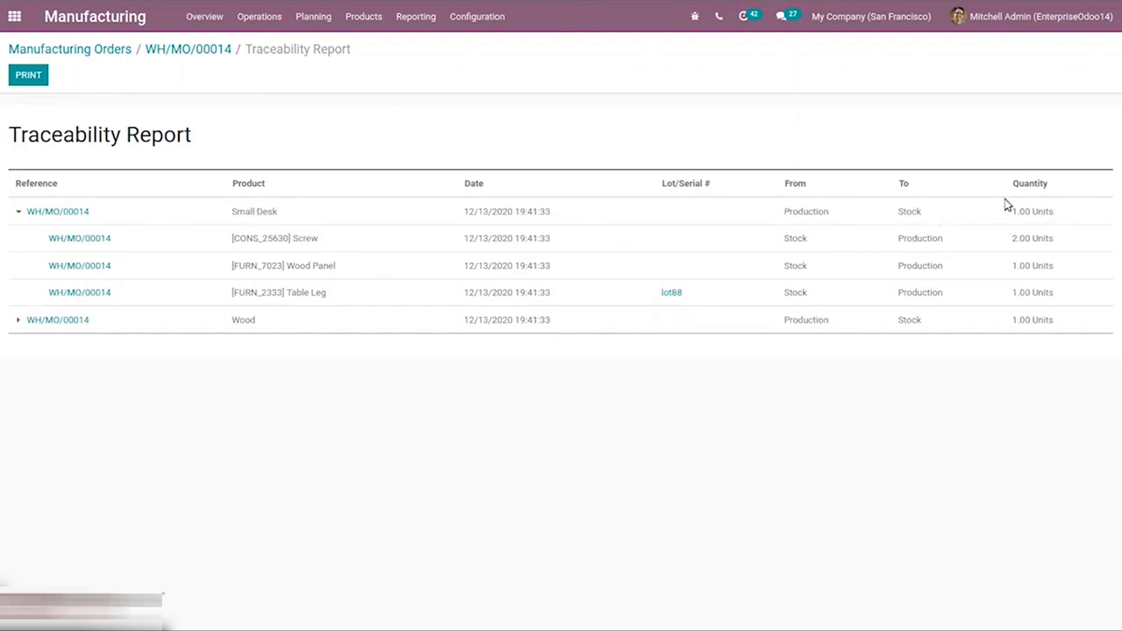
left_click(19, 322)
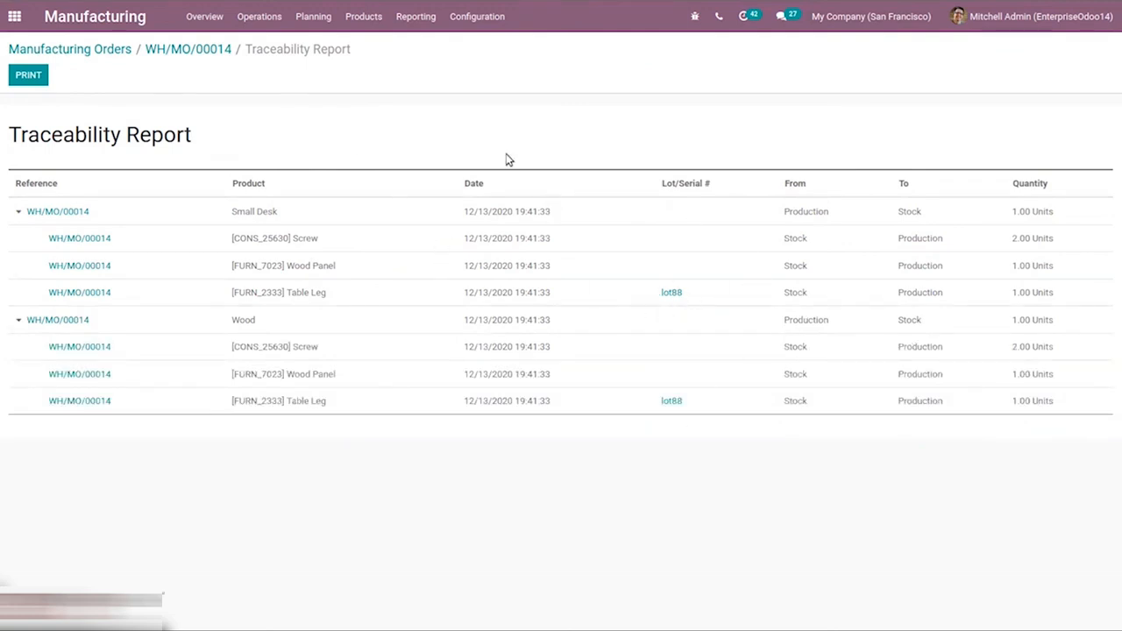
left_click(186, 48)
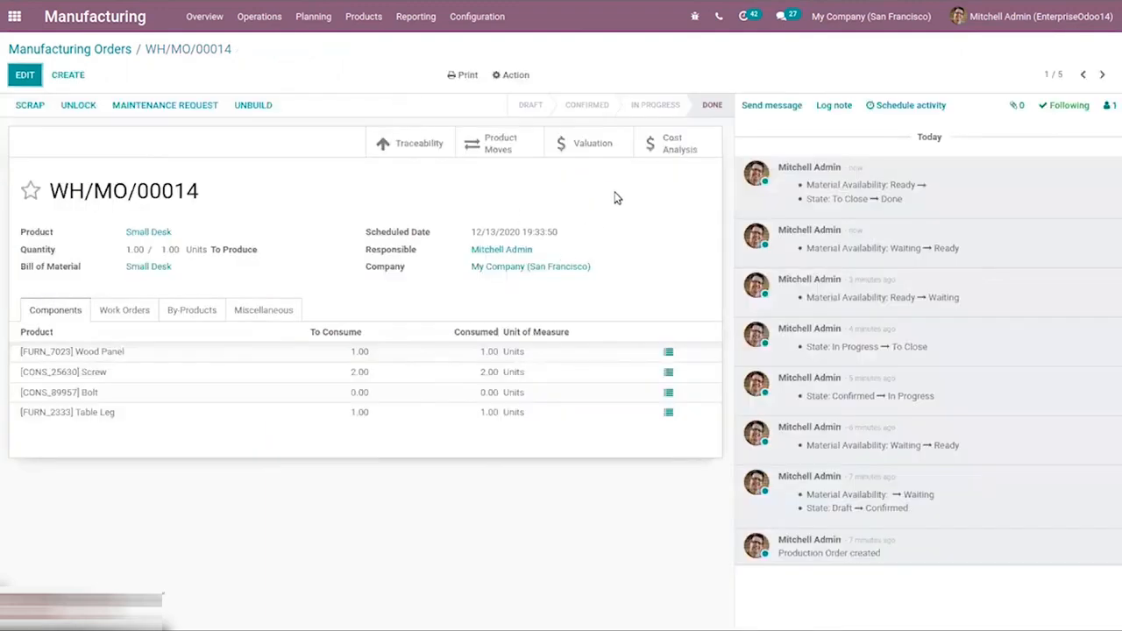
Review the manufacturing order's product moves and stock valuation, and return to the order.
left_click(496, 143)
left_click(620, 148)
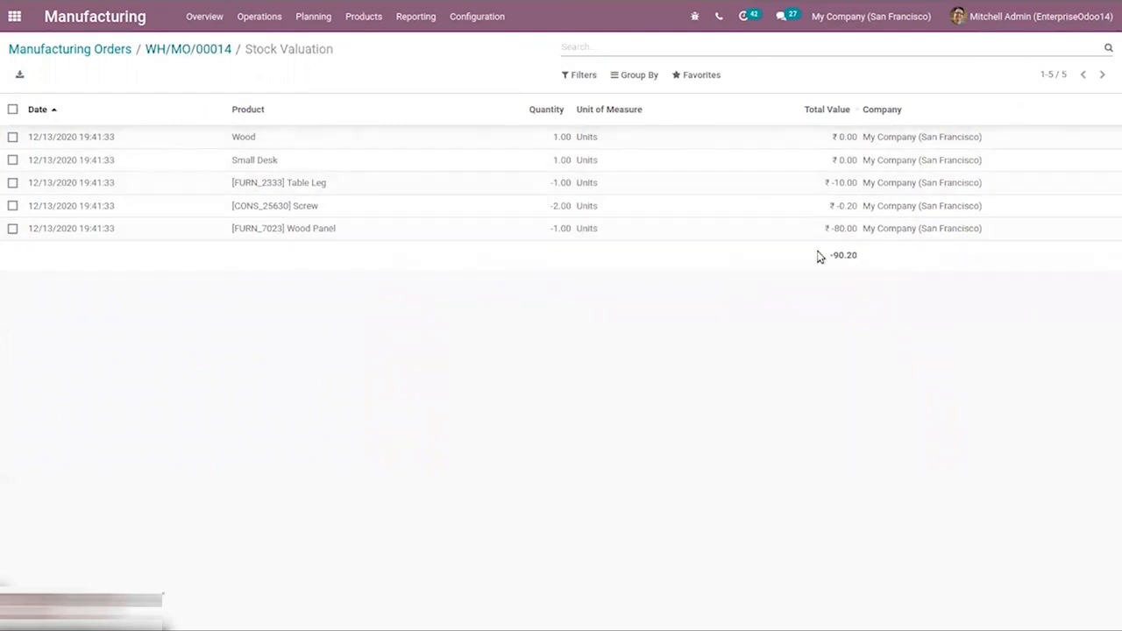
left_click(203, 51)
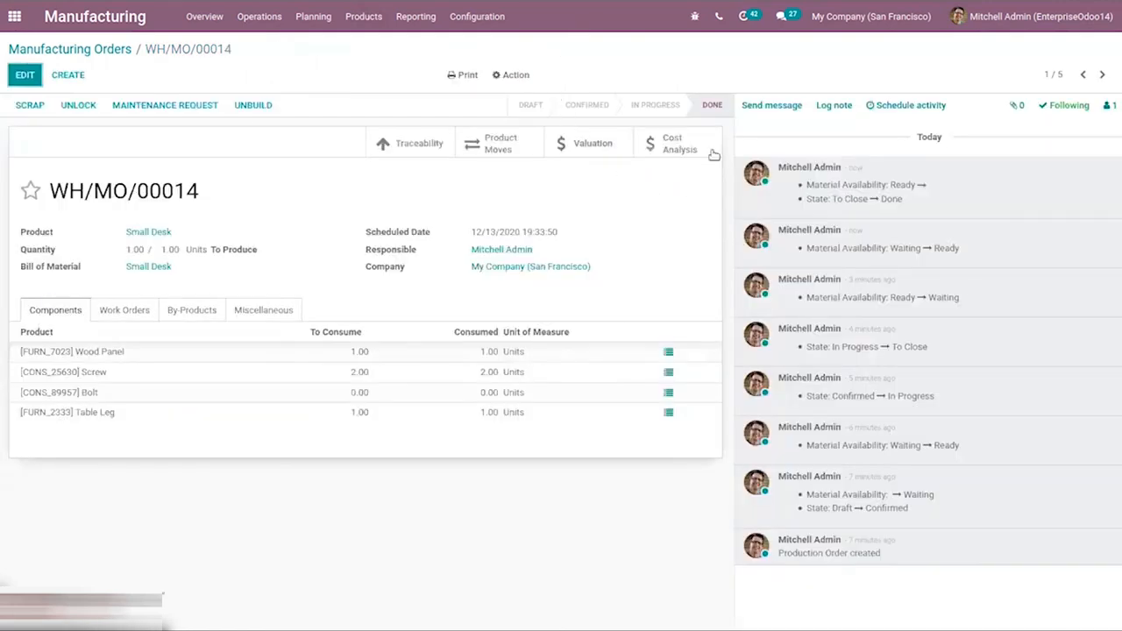
Examine the cost analysis of the order's components and operations, and return to the manufacturing order.
left_click(695, 144)
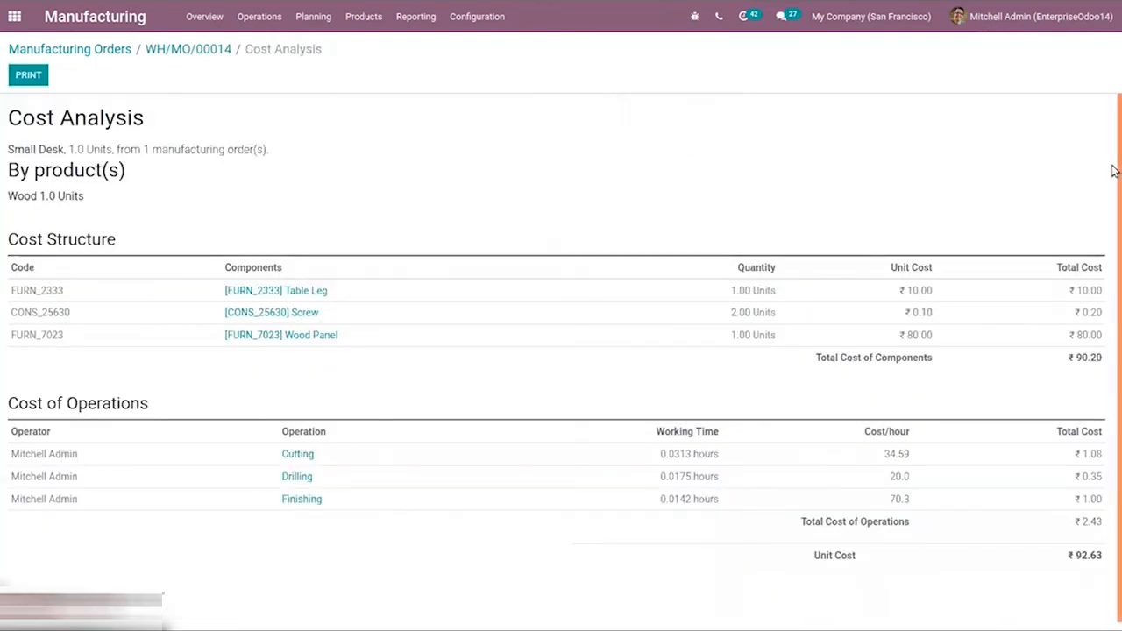
left_click_drag(1114, 165, 1113, 311)
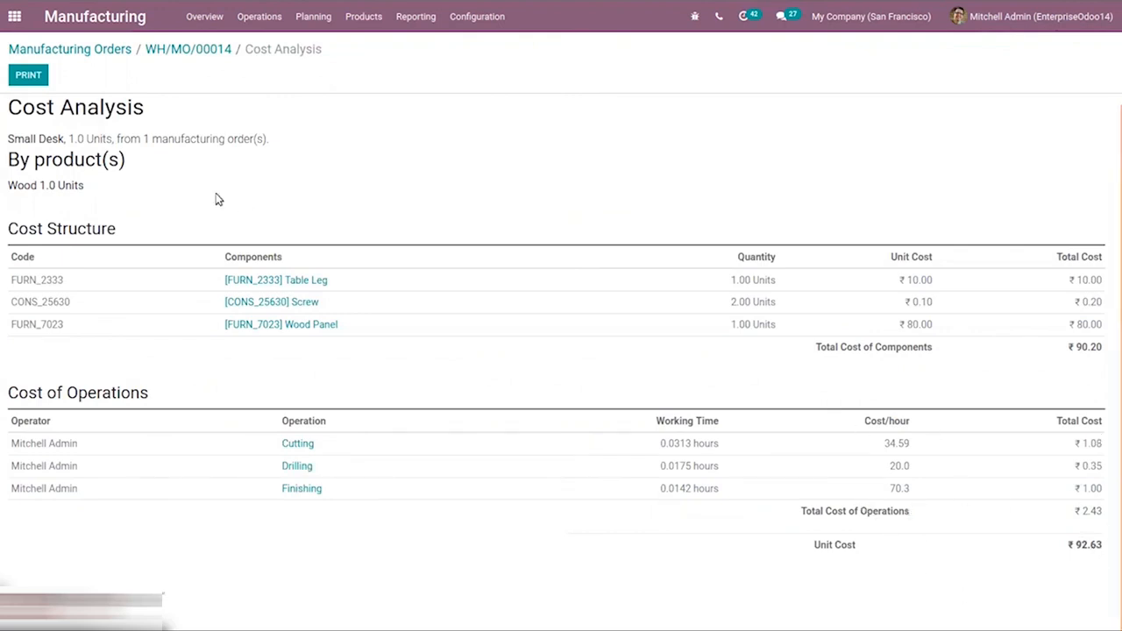
scroll(113, 96, "up", 1)
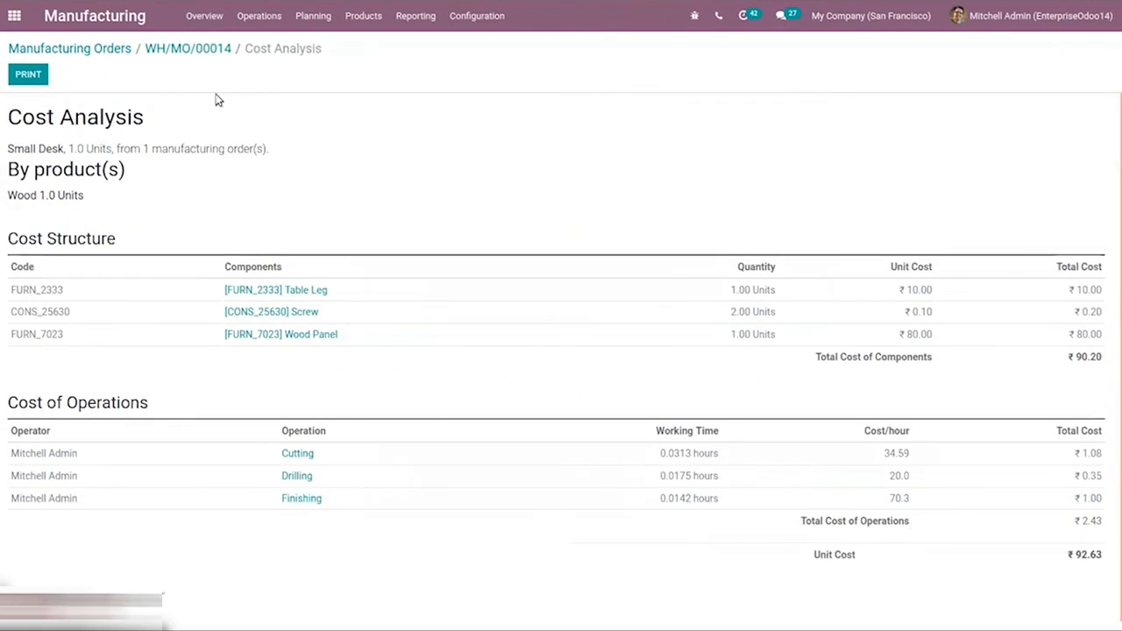
left_click(188, 48)
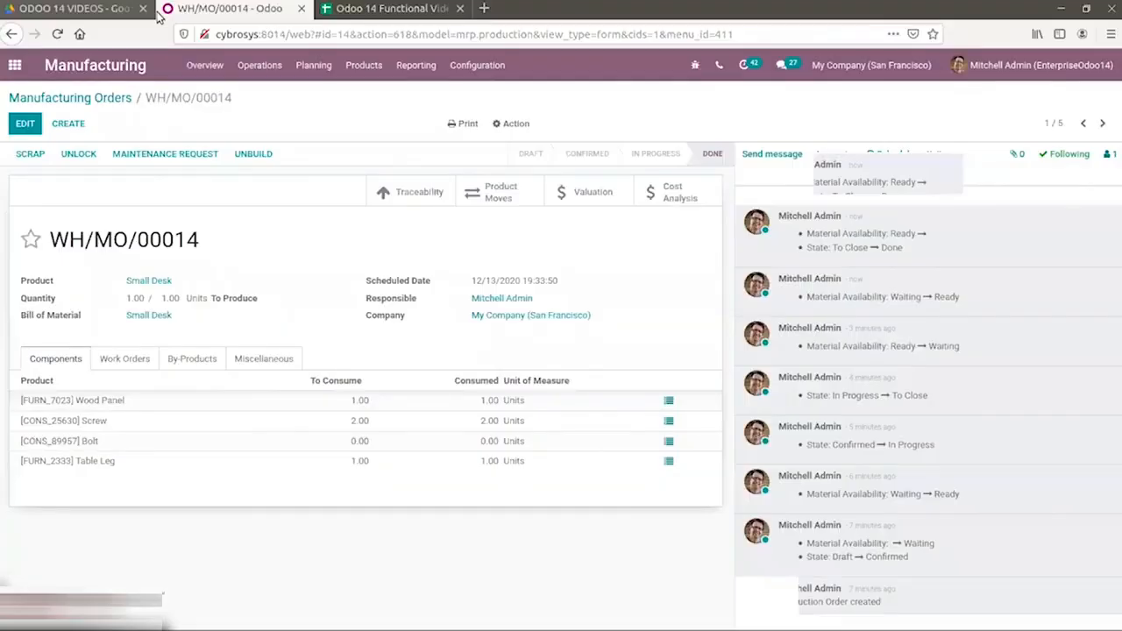